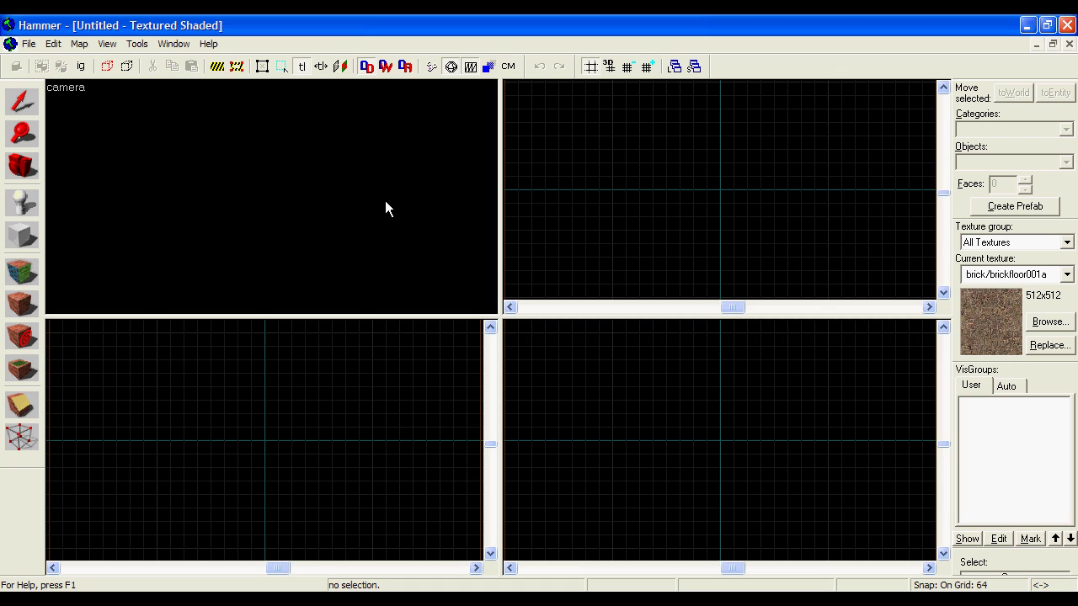
Step: Choose the Block tool with the primitive block object selected
click(24, 237)
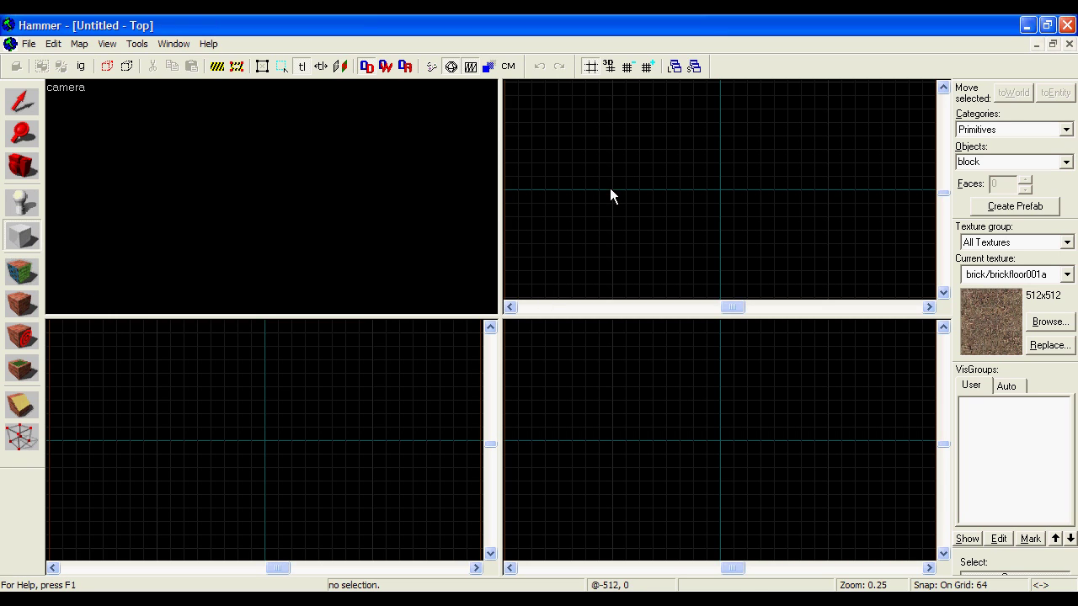
Step: Create a 512×256, 64-unit-thick brickfloor block at the map centre
drag(611, 188, 715, 243)
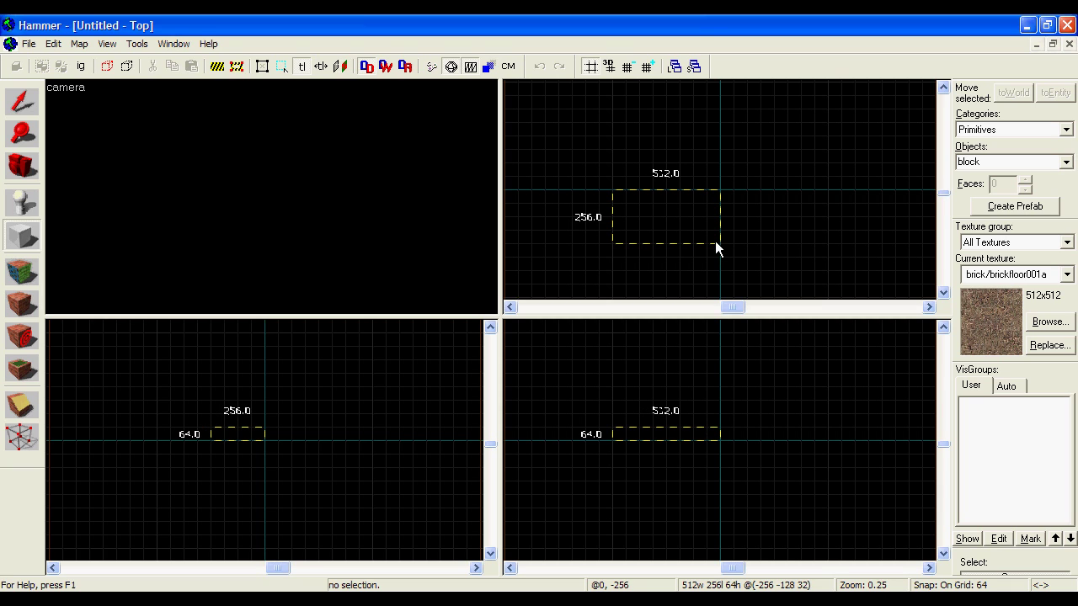
drag(715, 241, 714, 241)
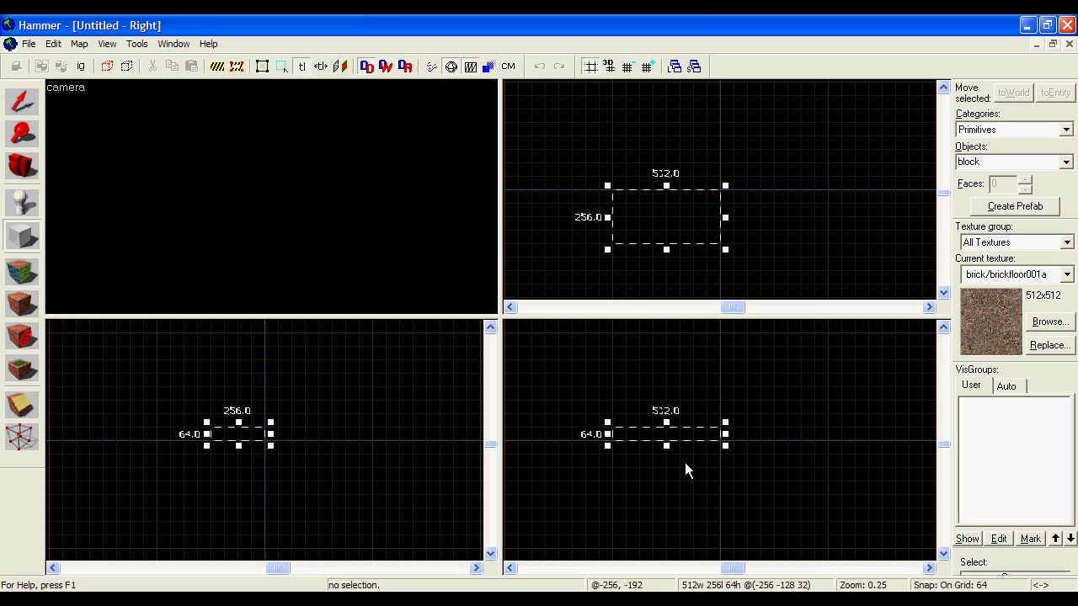
key(Return)
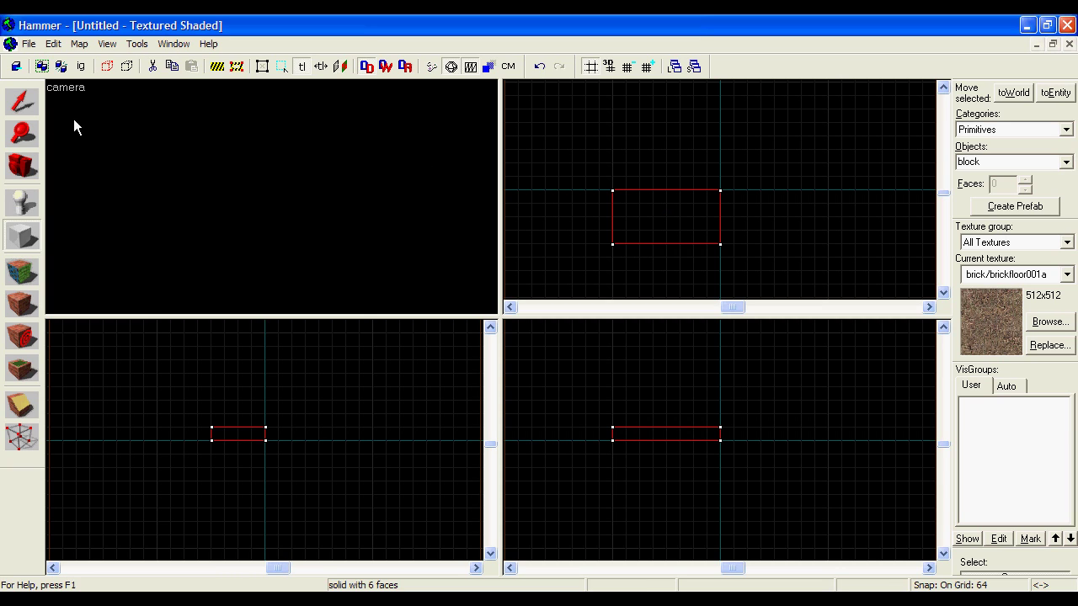
Step: Centre the views on the brick floor block and move the 3D camera to frame it
click(23, 166)
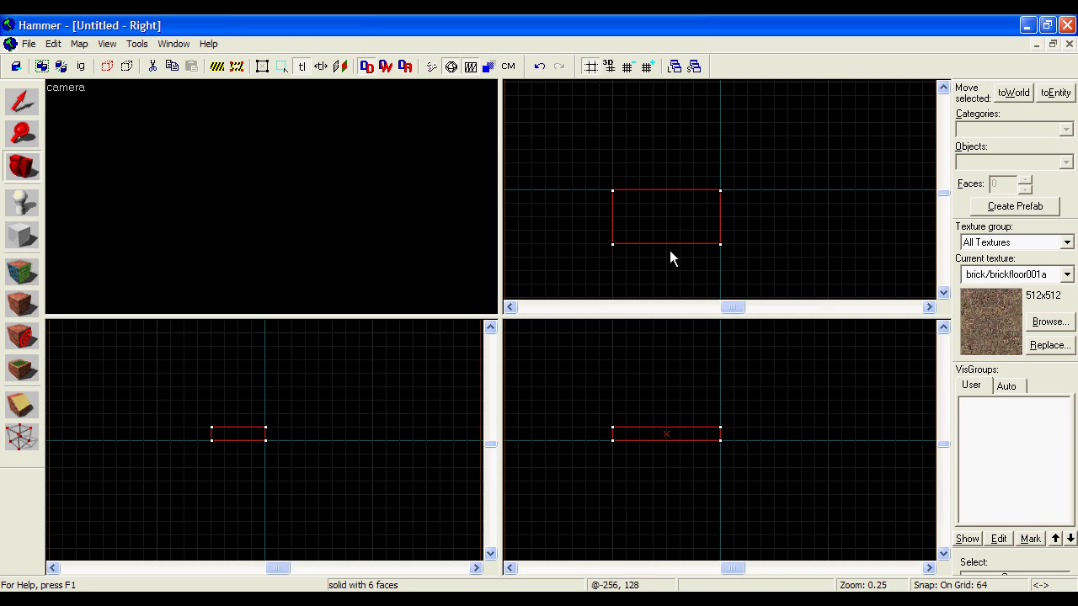
key(ctrl+e)
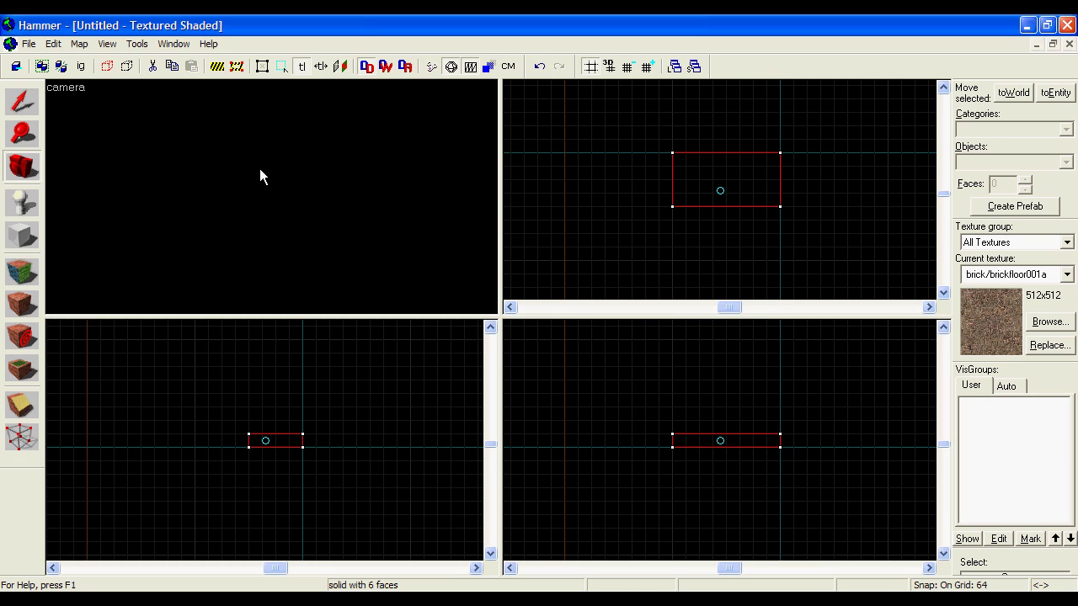
key(s)
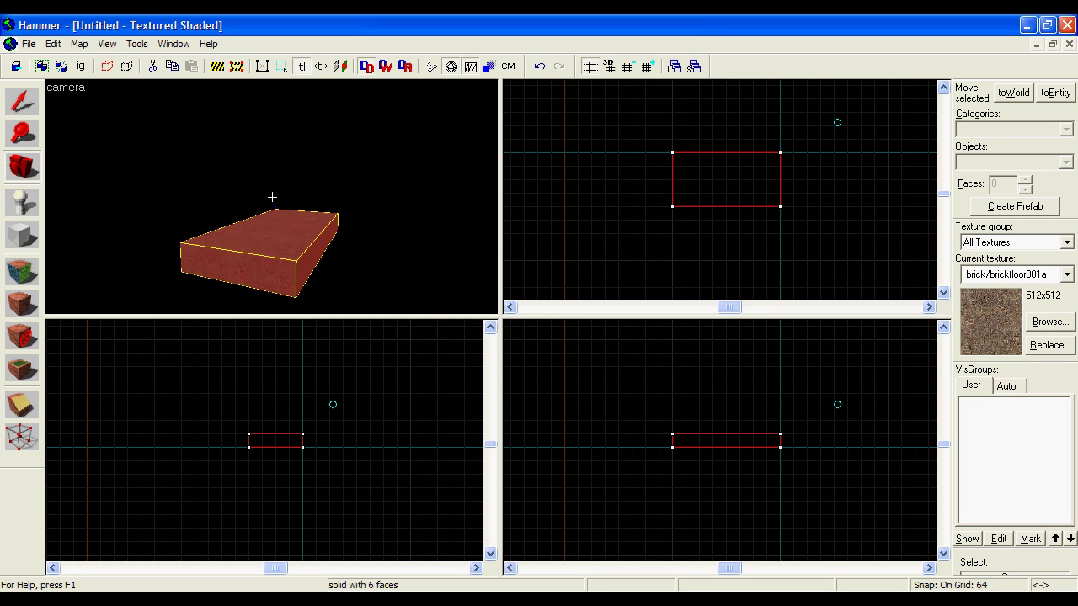
key(w)
key(s)
key(w)
key(s)
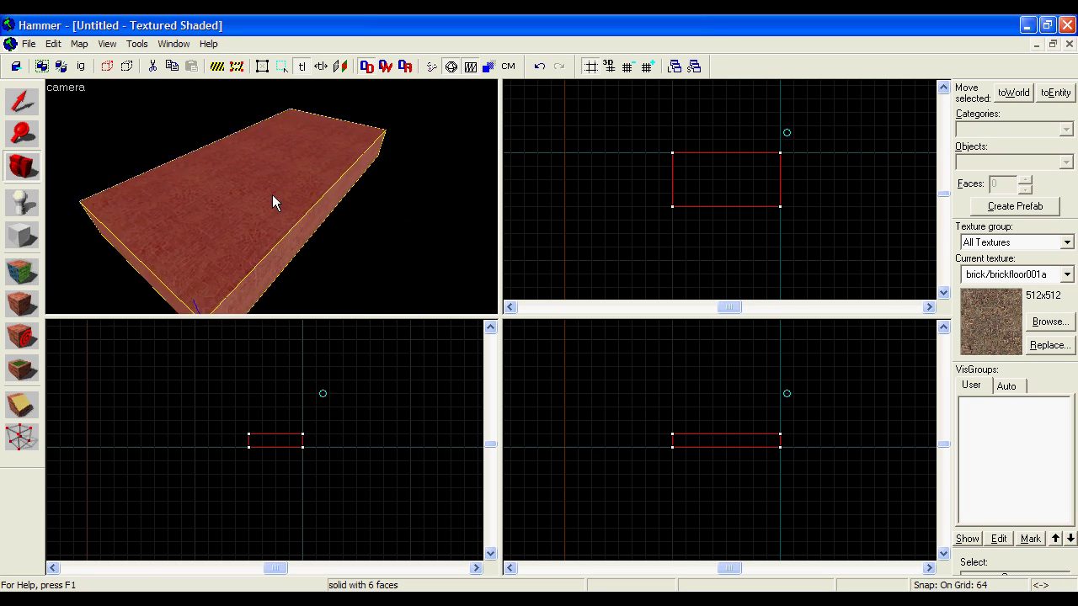
Step: Create a 256-unit square grassfloor01 block beside the brick floor
click(25, 103)
drag(588, 180, 526, 164)
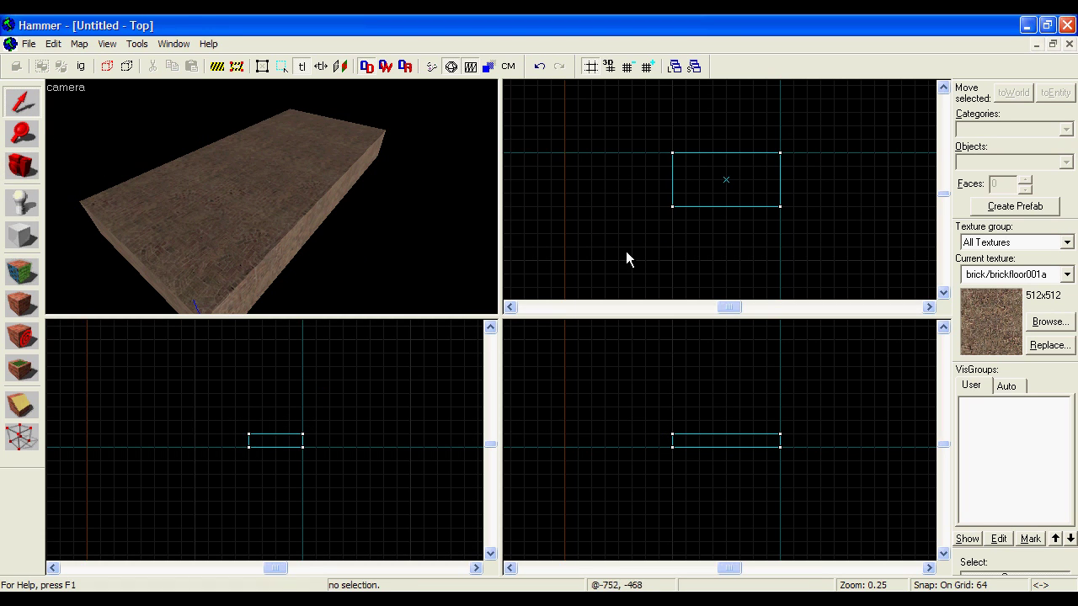
click(24, 235)
drag(680, 211, 730, 255)
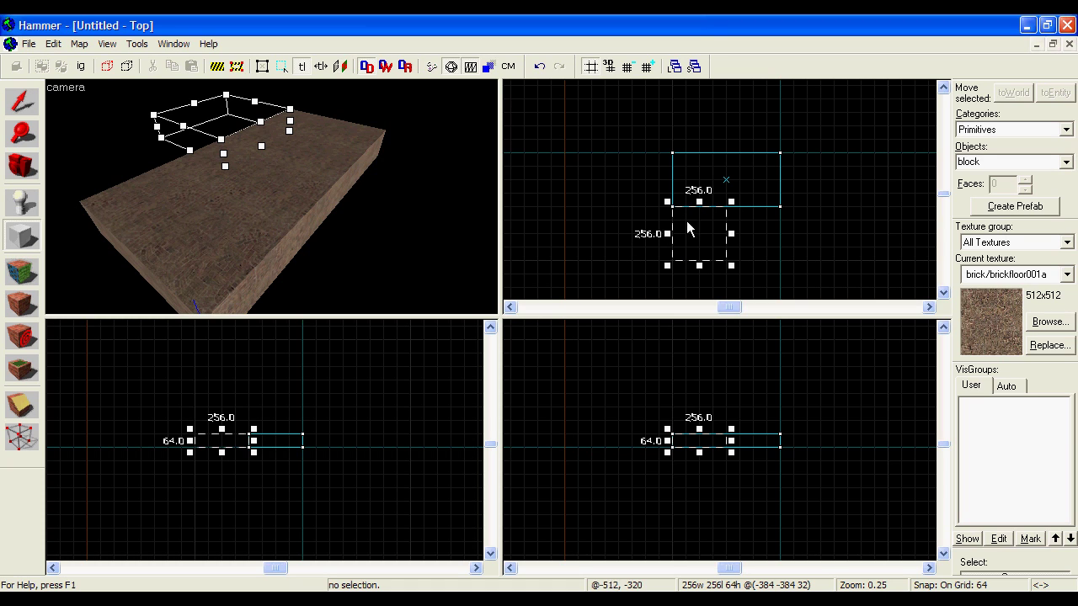
click(1049, 325)
text(grass)
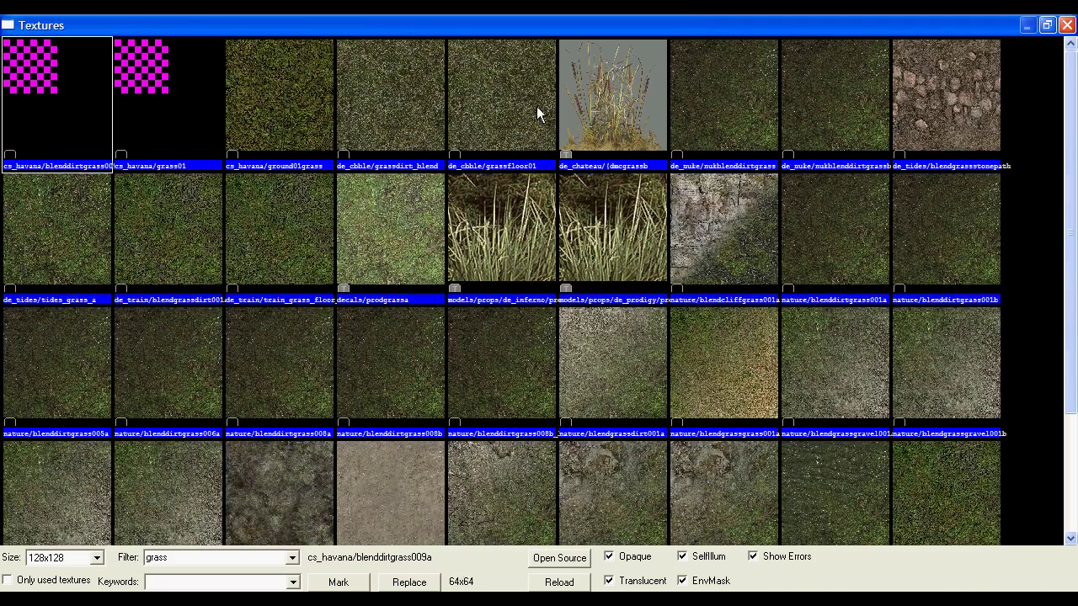
double_click(536, 106)
key(Return)
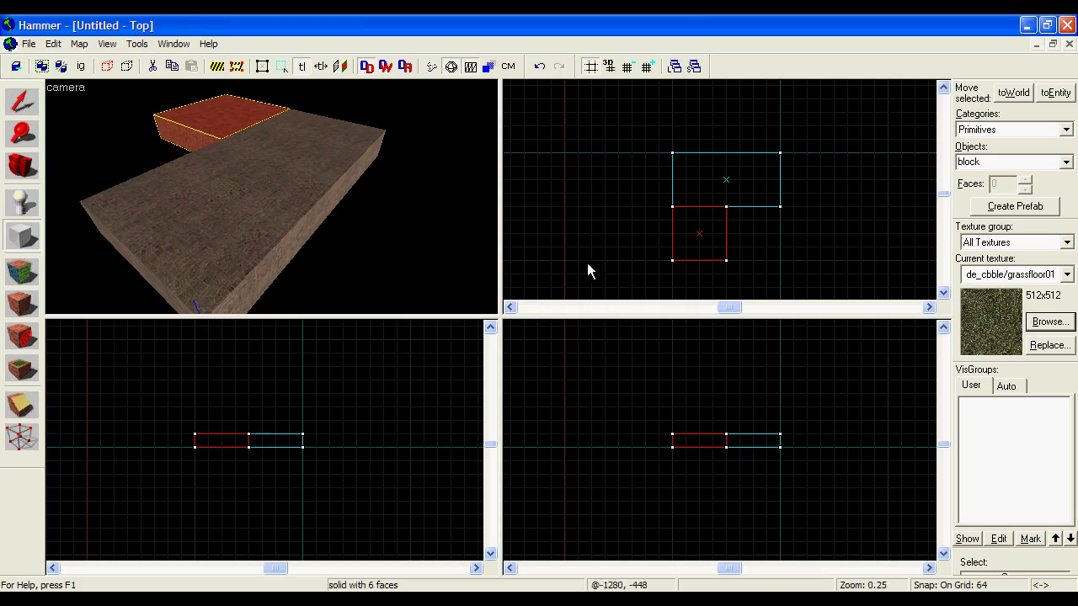
Step: Select the brick floor block and briefly check its properties
key(shift+s)
drag(407, 160, 276, 217)
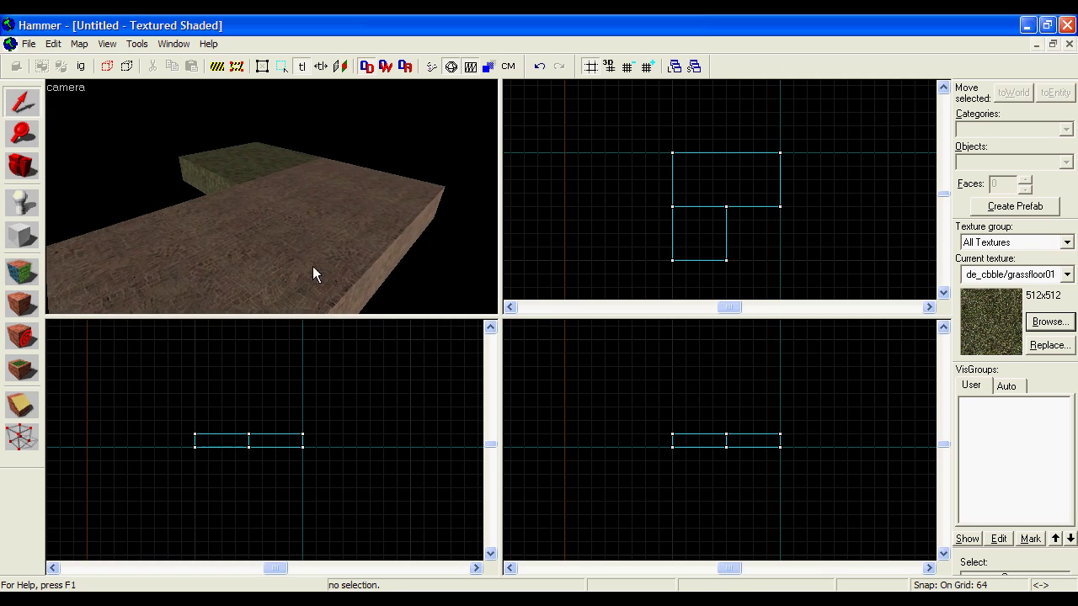
click(276, 217)
key(alt+Return)
key(Escape)
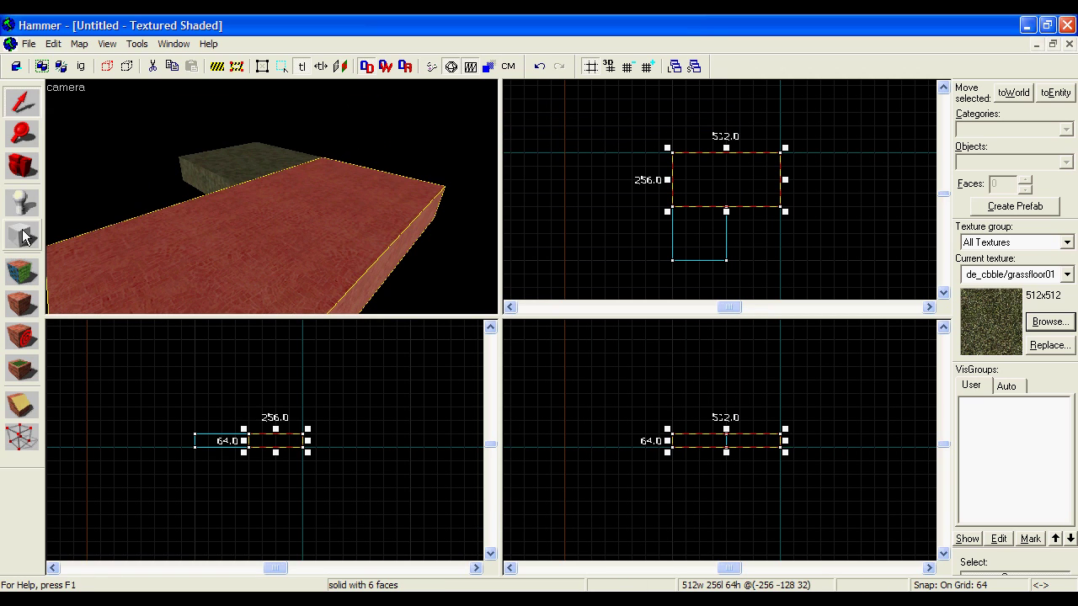
click(23, 230)
Step: Create a 64-unit-thick, 256-unit-tall wall along the brick floor's edge
drag(304, 441, 317, 398)
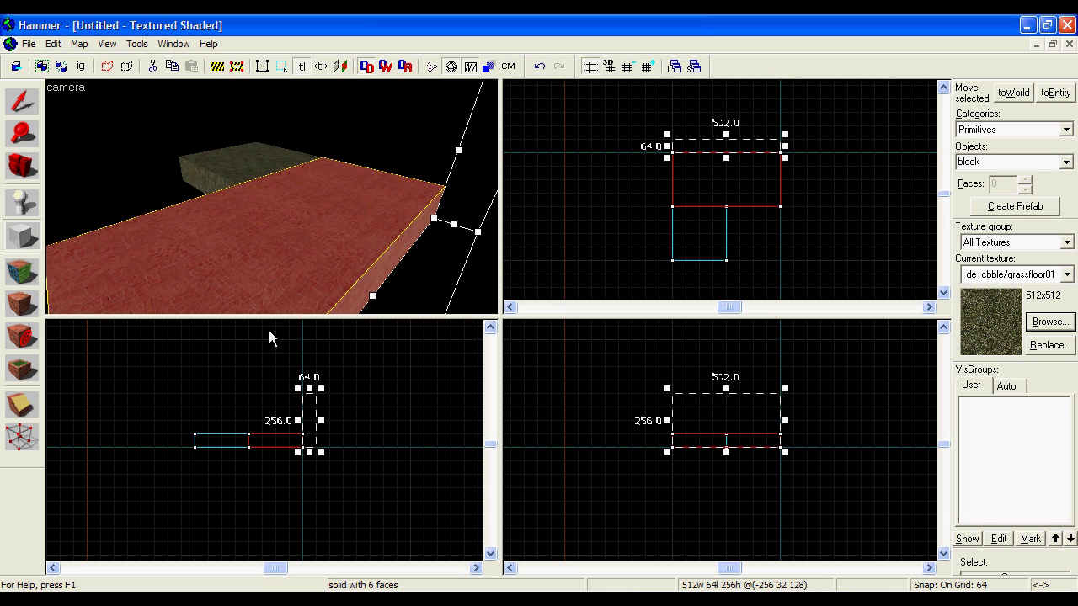
drag(272, 190, 531, 347)
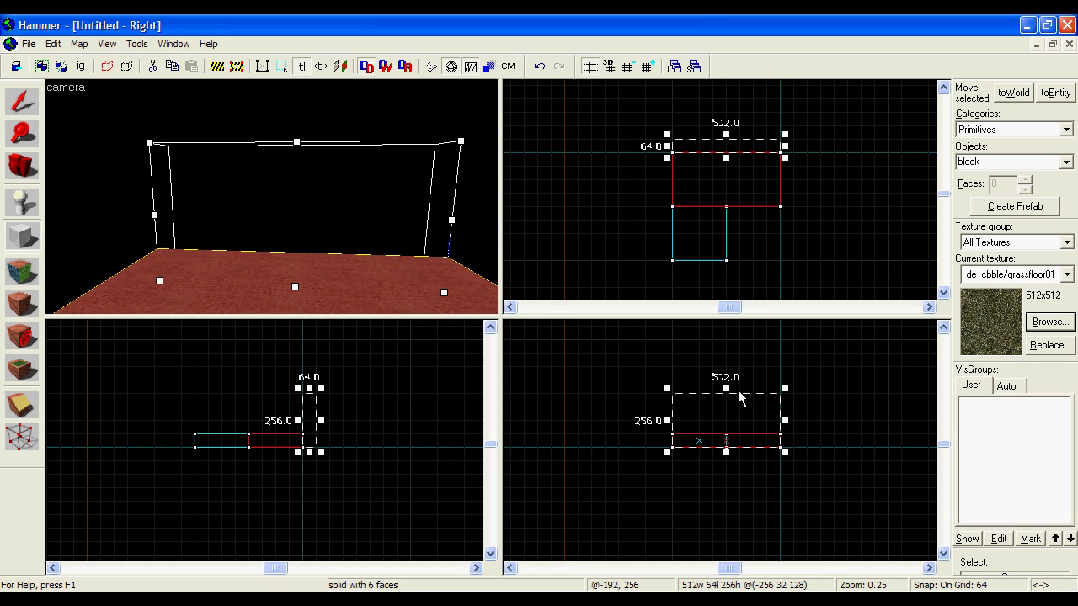
drag(729, 389, 722, 394)
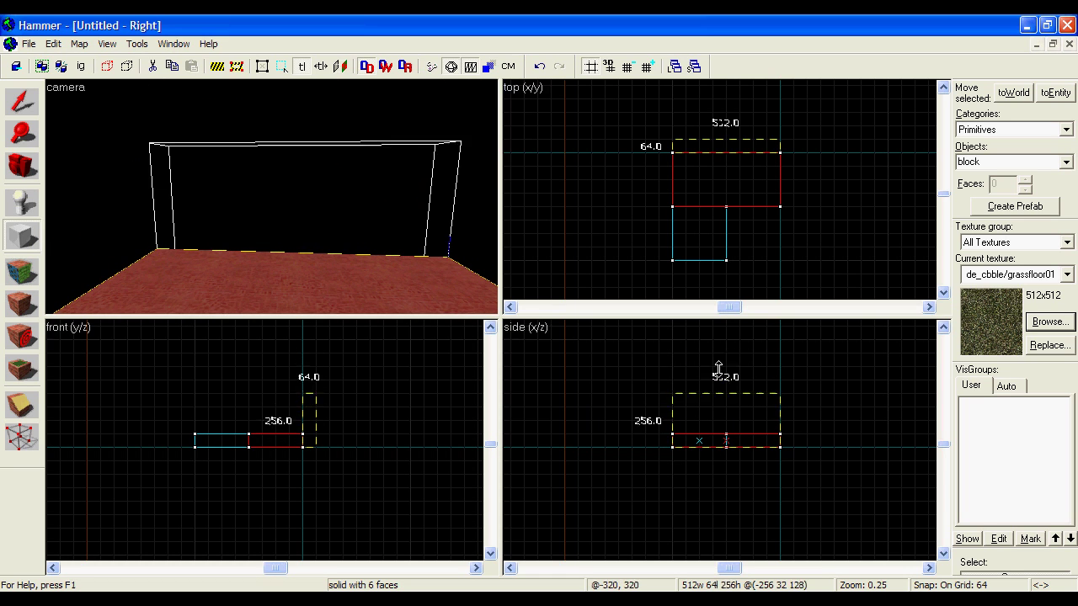
key(Return)
key(shift+s)
click(544, 159)
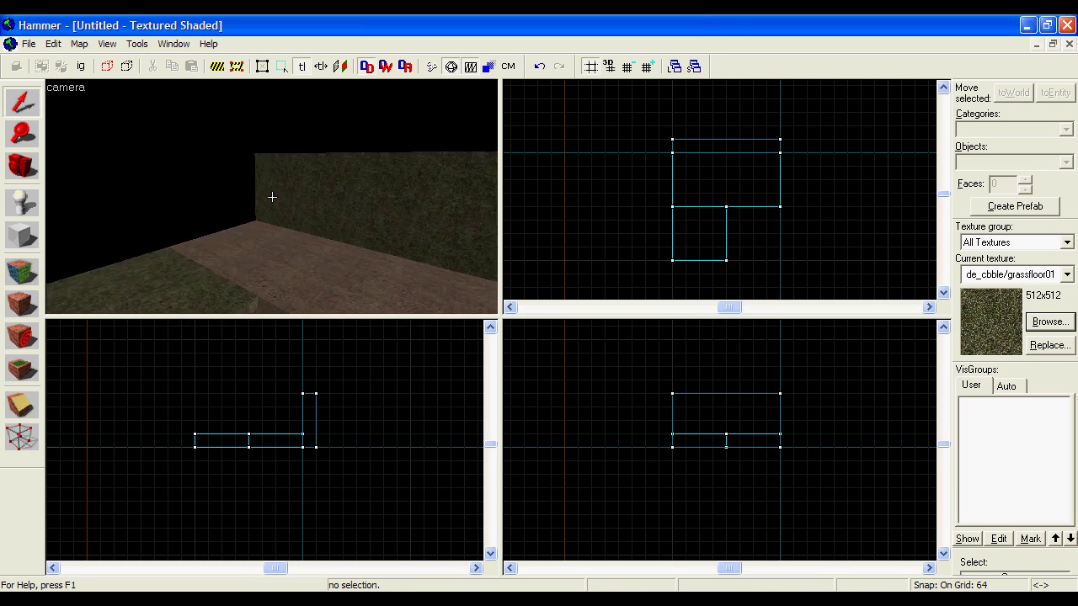
drag(271, 197, 271, 202)
click(271, 199)
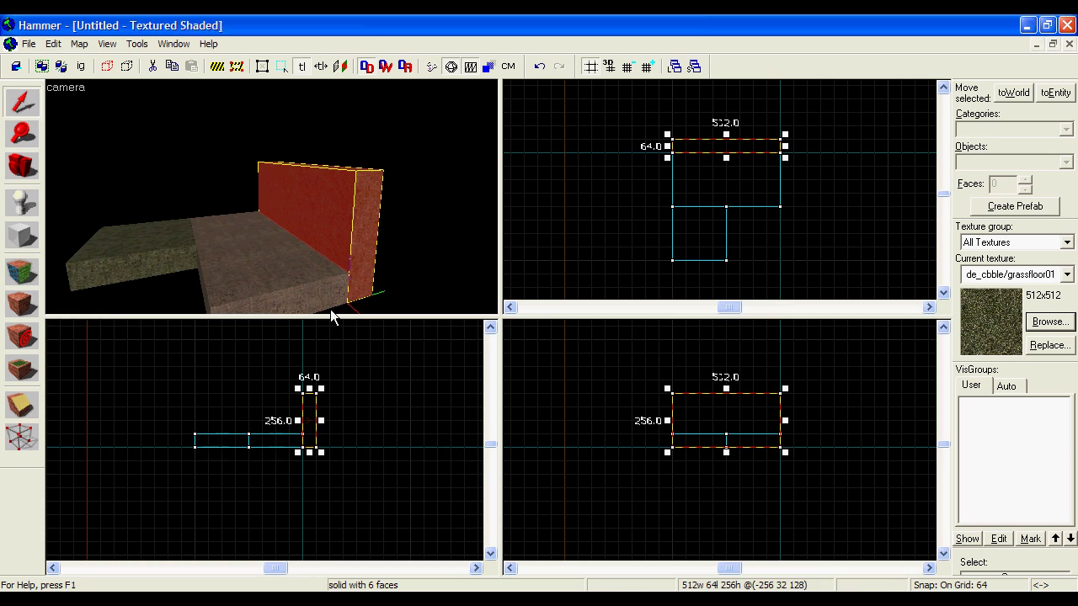
Step: Add another ground block left of the floor and a large 1088×512 block
drag(665, 97, 651, 225)
key(Return)
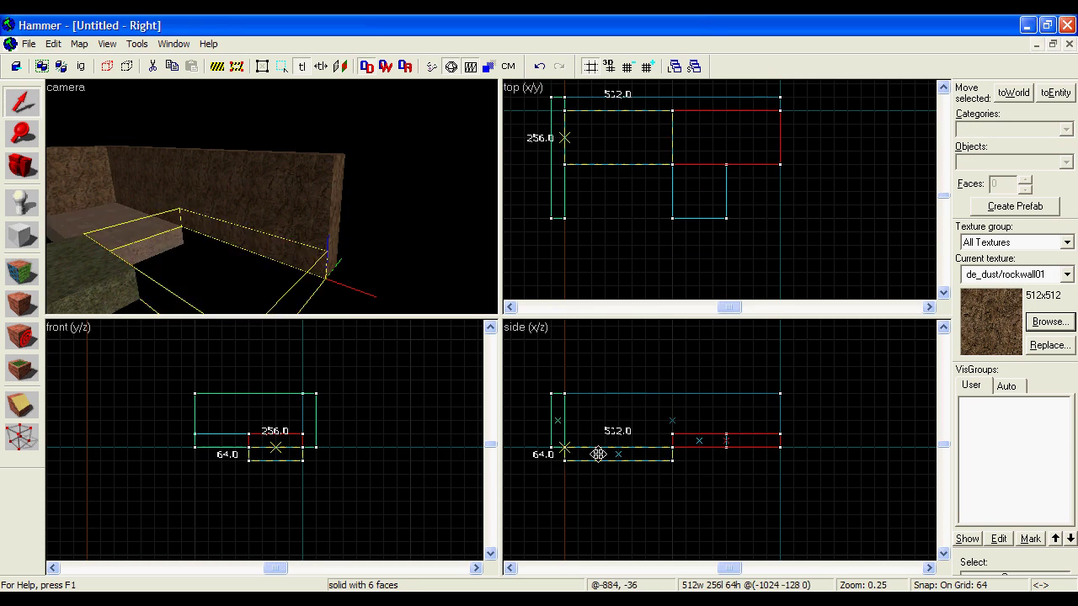
key(shift+b)
scroll(664, 107, down, 1)
mouse_move(626, 210)
mouse_down()
mouse_move(742, 272)
mouse_move(826, 270)
mouse_up()
key(Return)
key(Return)
key(shift+s)
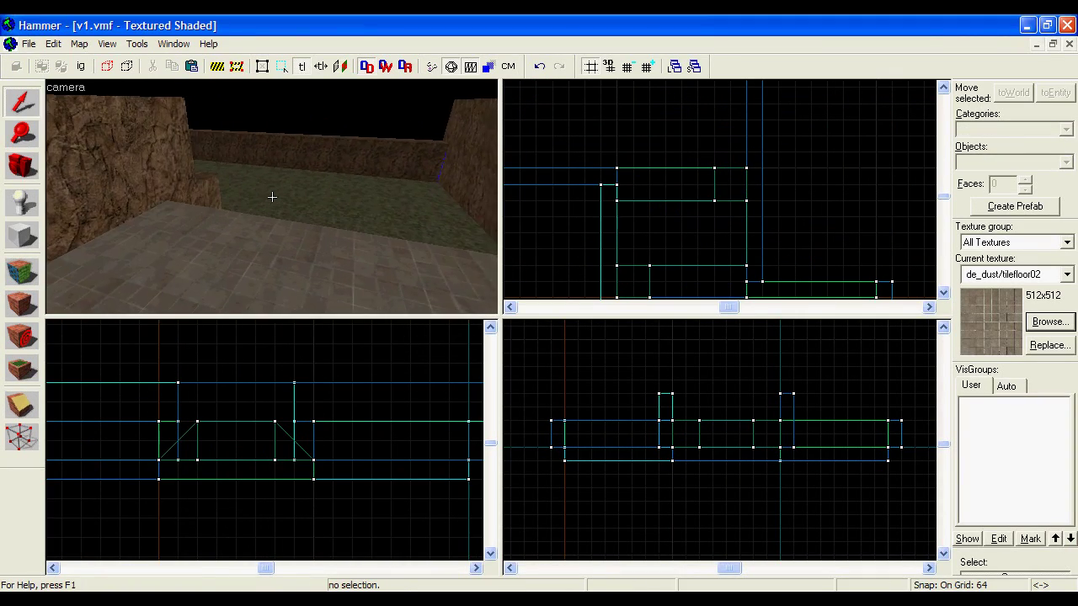
Step: Create a 128-unit square box beside the wall
click(272, 197)
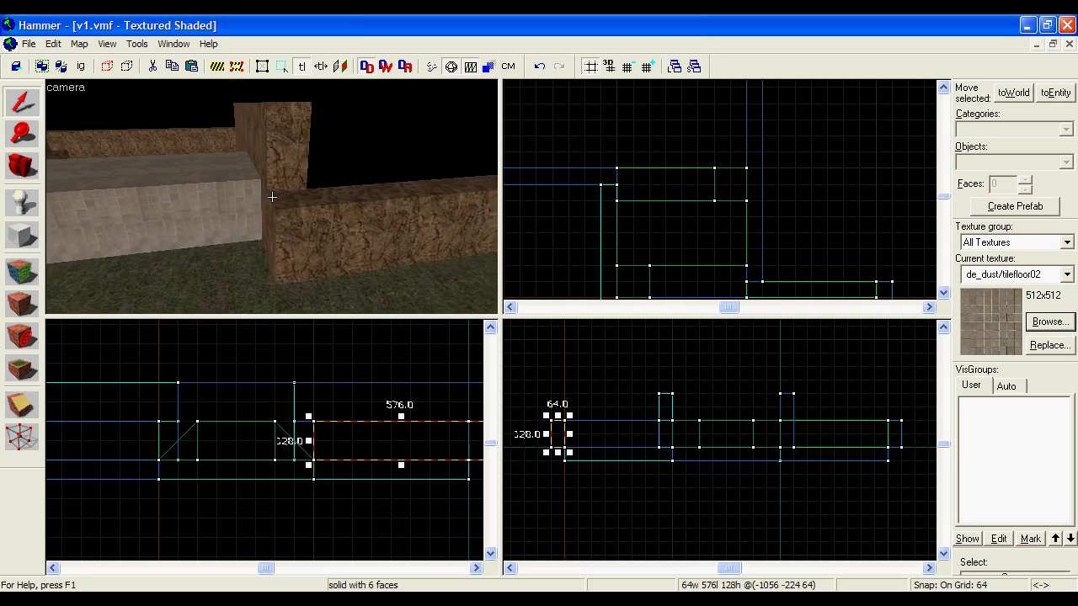
click(272, 197)
key(Right)
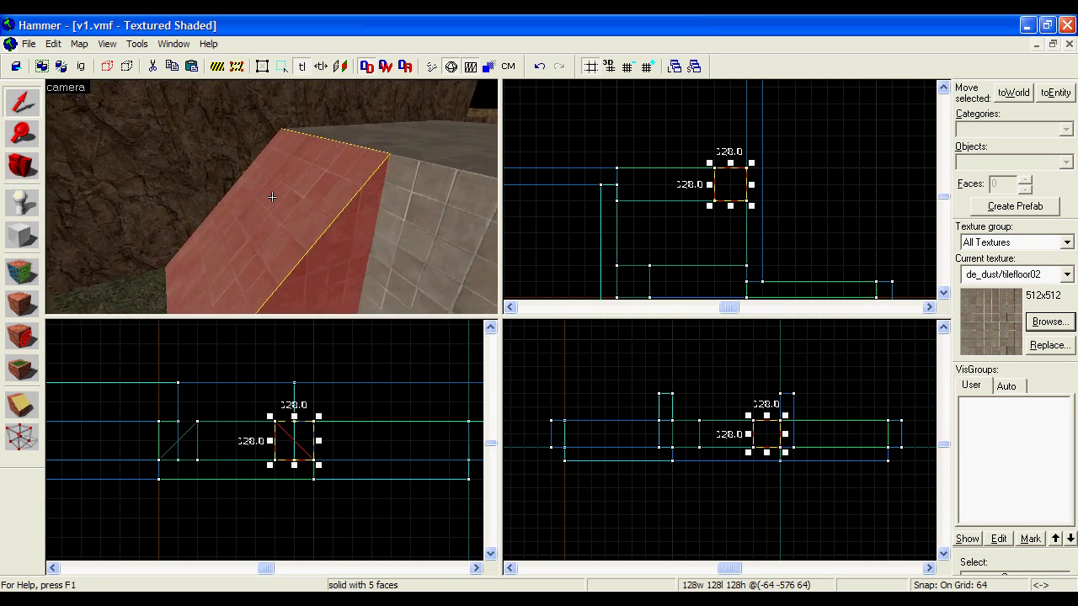
click(22, 235)
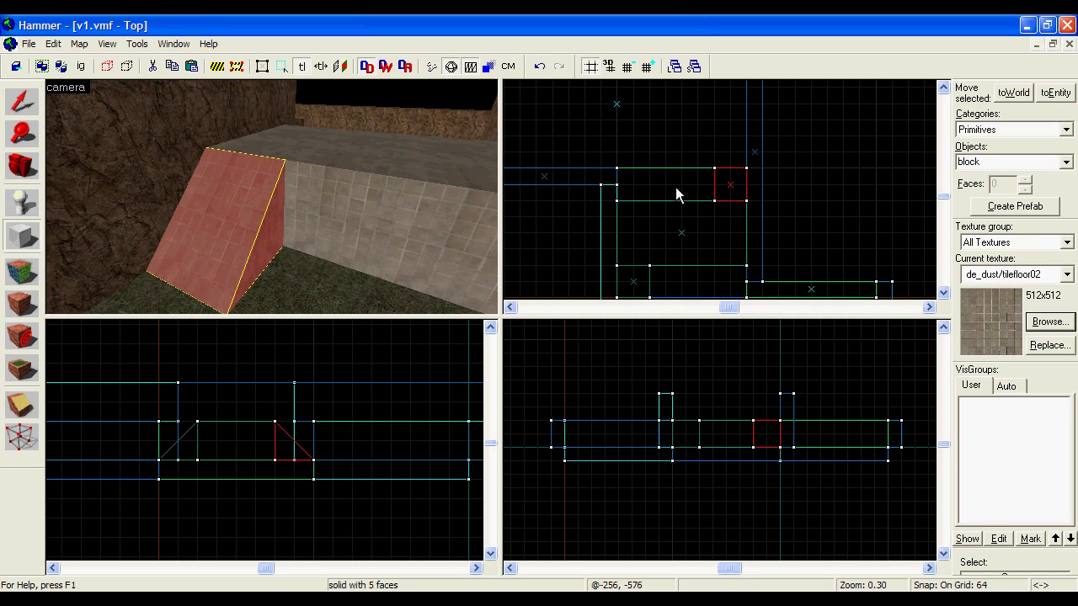
drag(669, 172, 708, 208)
drag(338, 102, 271, 212)
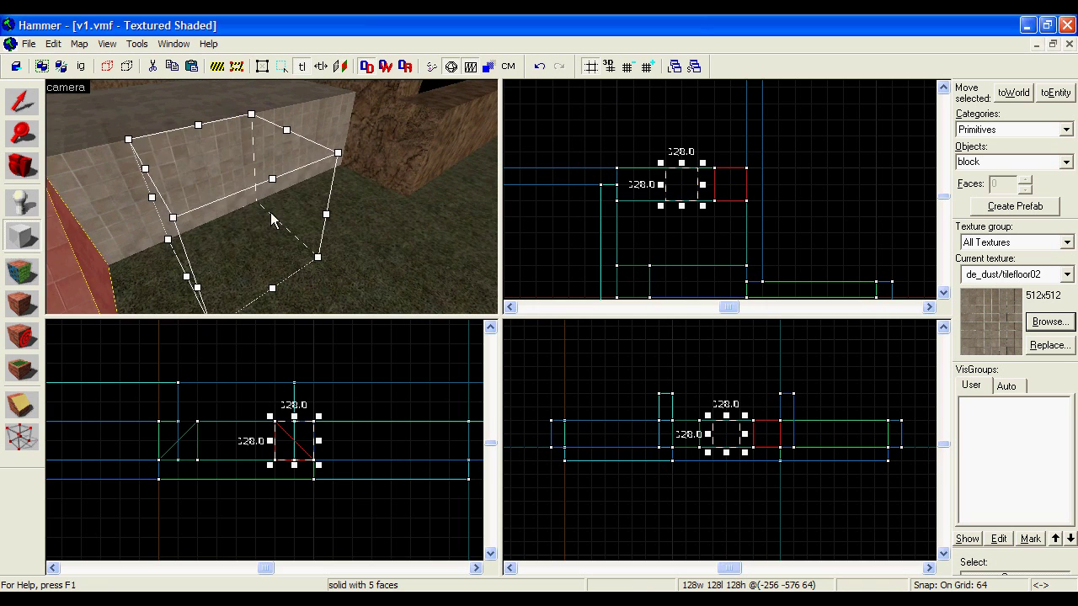
key(Return)
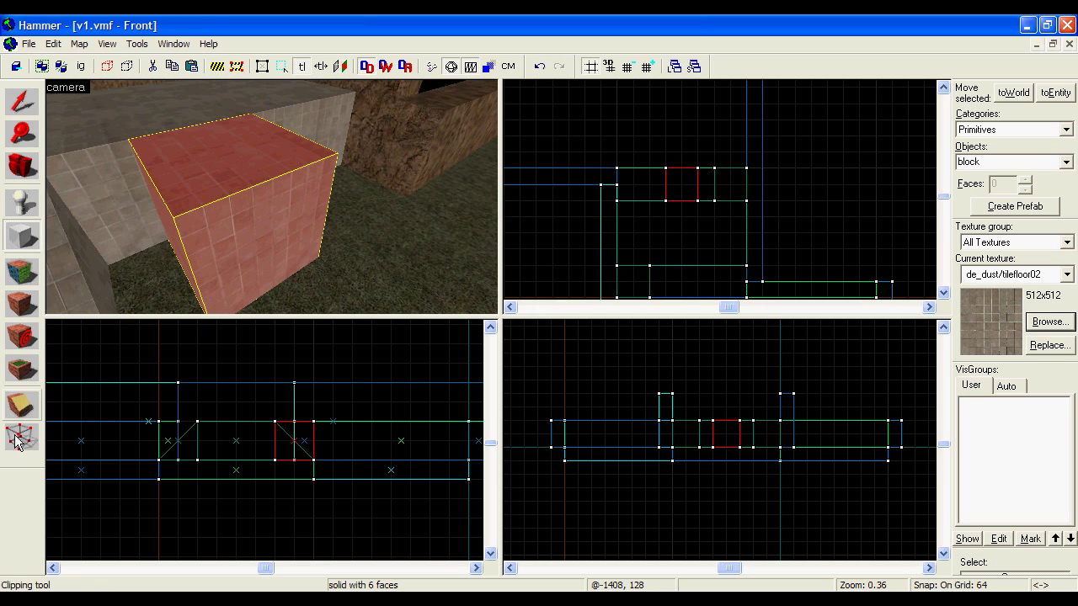
Step: Clip the box diagonally, keeping the lower sloped wedge
click(18, 404)
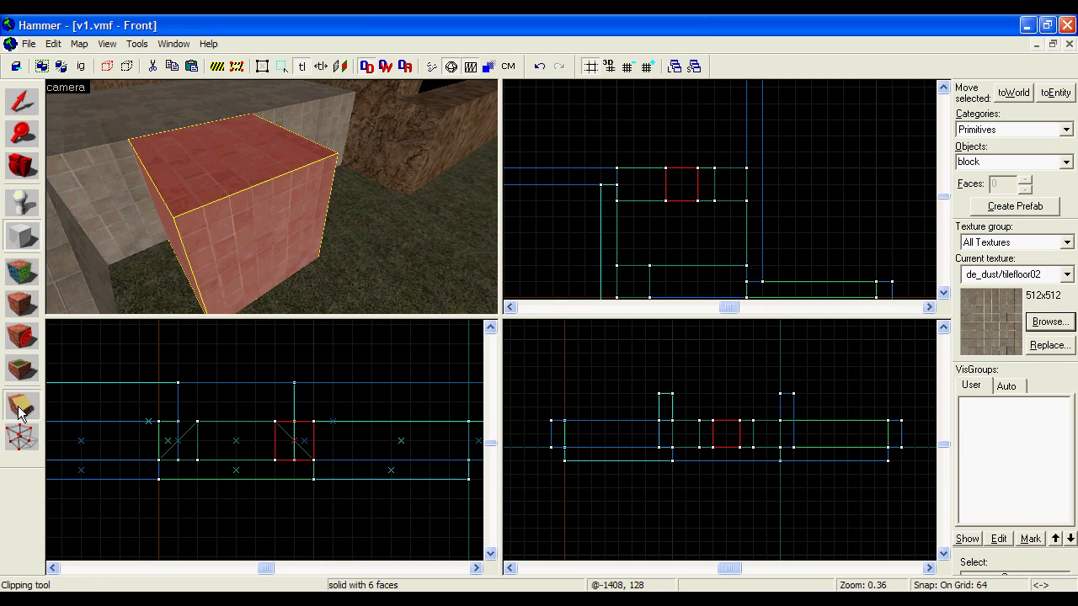
drag(275, 421, 313, 463)
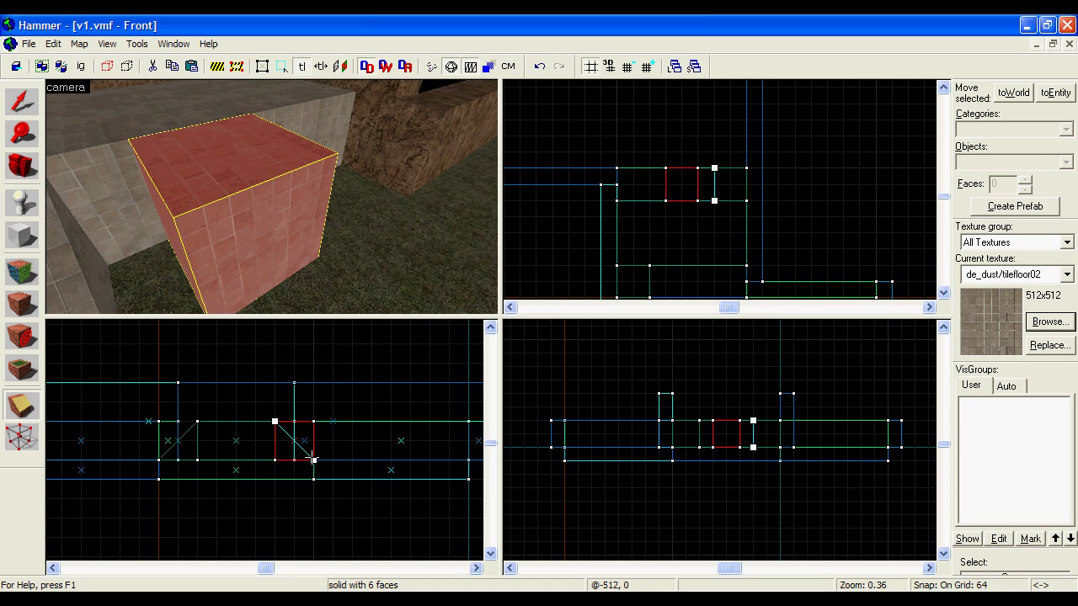
mouse_move(313, 461)
mouse_down()
mouse_move(314, 441)
mouse_move(274, 440)
mouse_move(275, 455)
mouse_up()
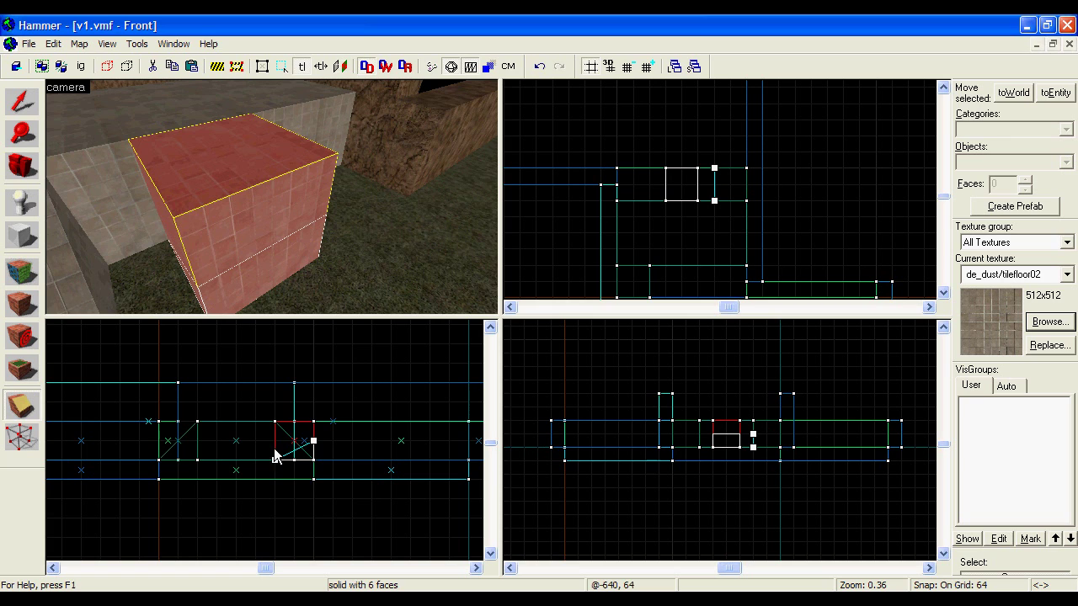
click(19, 407)
click(16, 410)
key(Return)
click(12, 114)
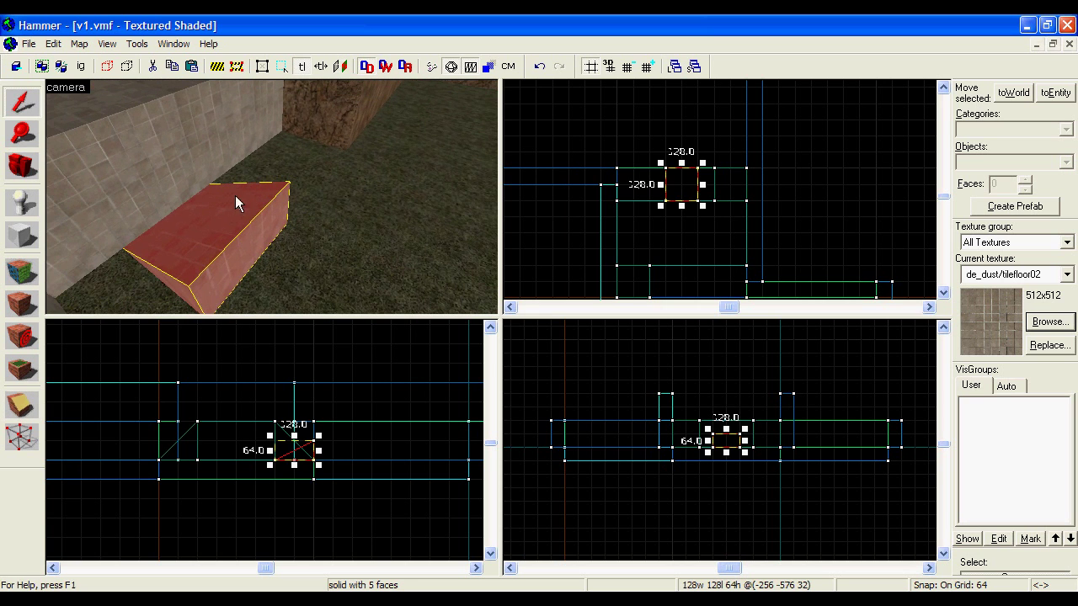
key(Escape)
Step: Select the ramp and set the snapping grid to 16 units
key(z)
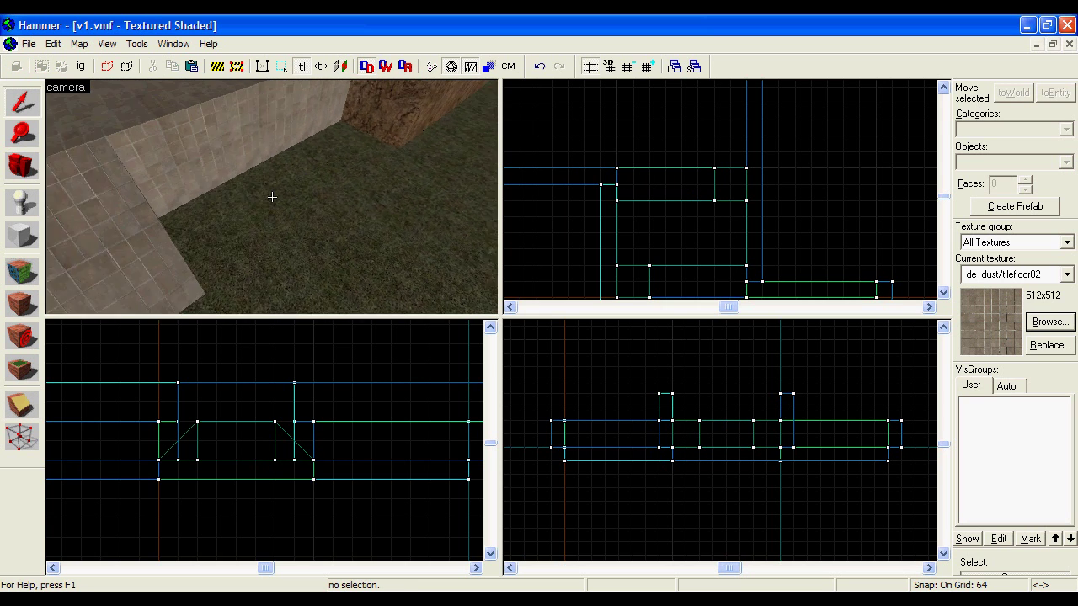
key(z)
click(253, 212)
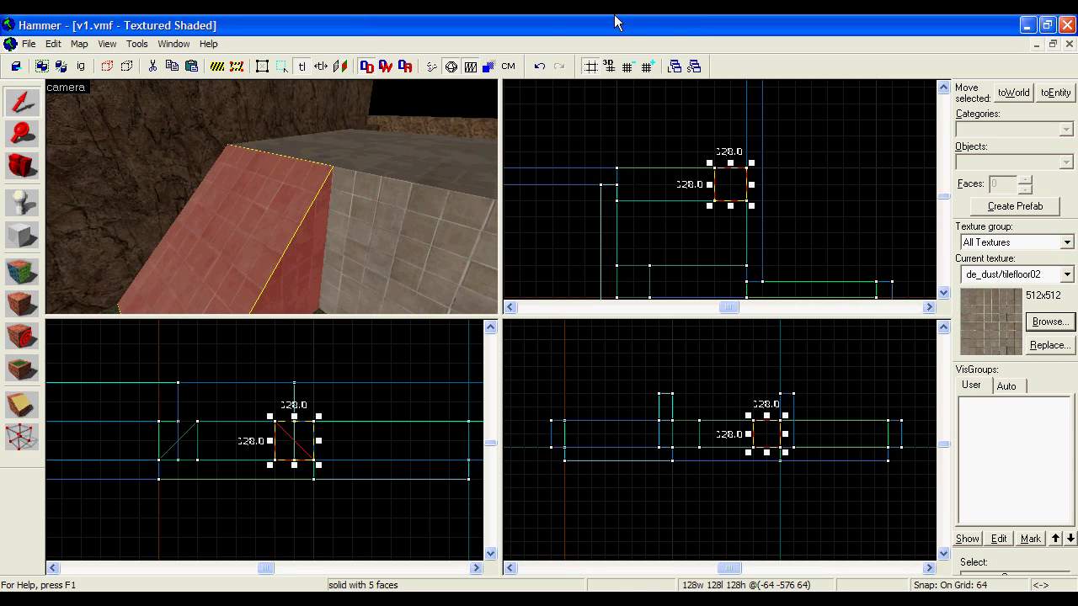
click(628, 67)
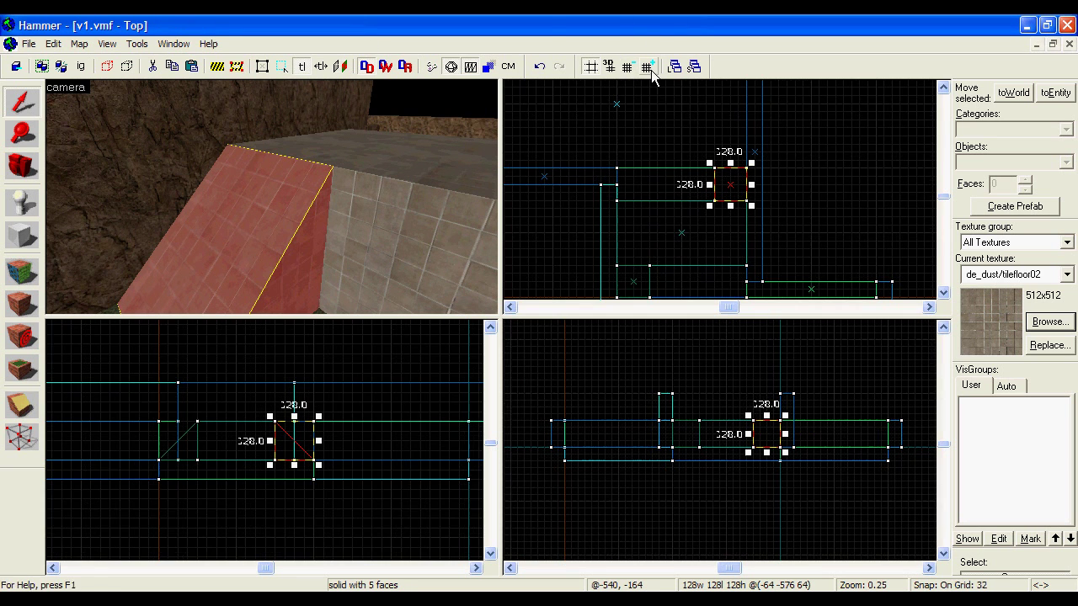
click(648, 68)
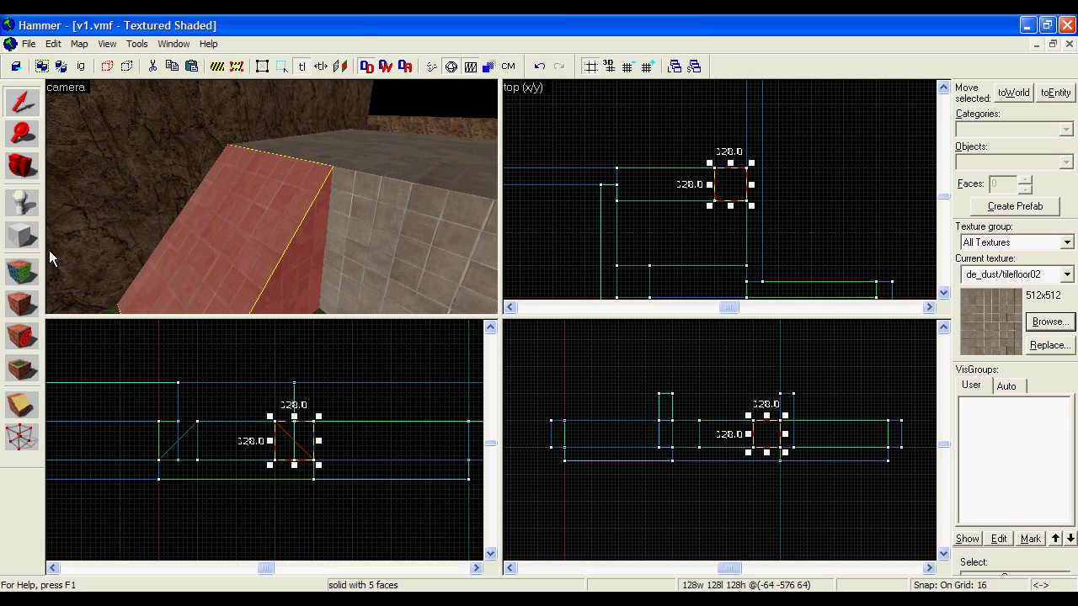
Step: Draw stacked 16-unit step blocks diagonally up the ramp in the Front view
click(22, 236)
scroll(281, 409, up, 3)
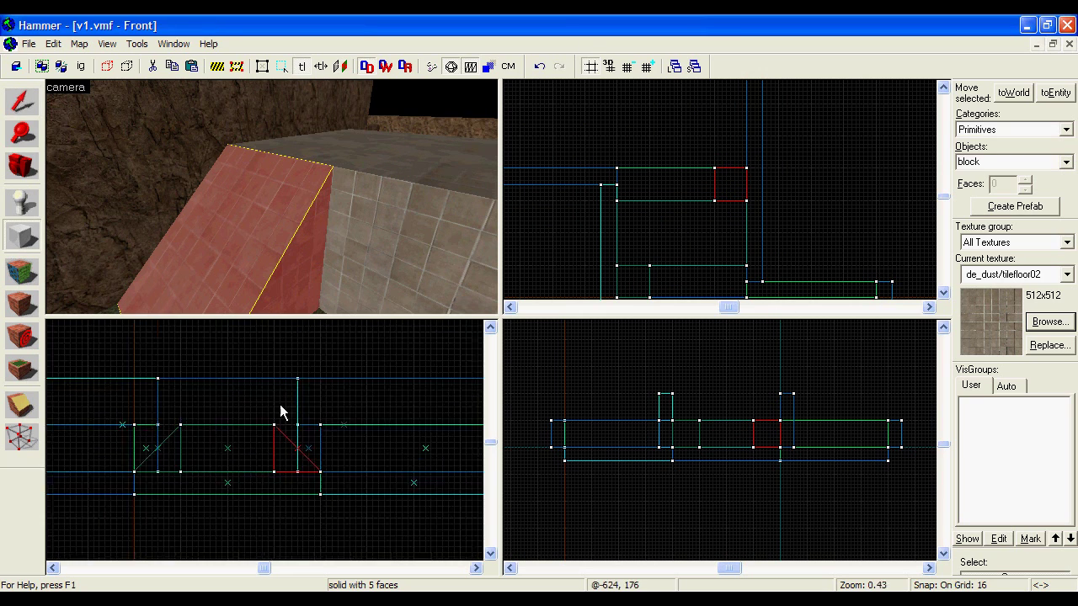
scroll(264, 440, up, 5)
drag(261, 437, 291, 459)
key(Return)
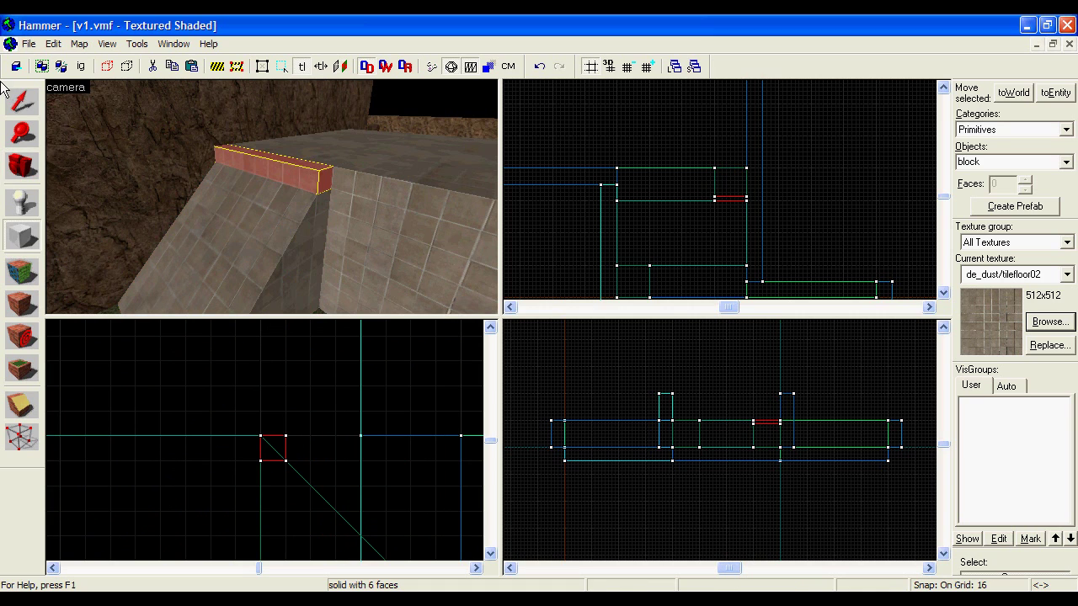
drag(256, 463, 329, 511)
key(Return)
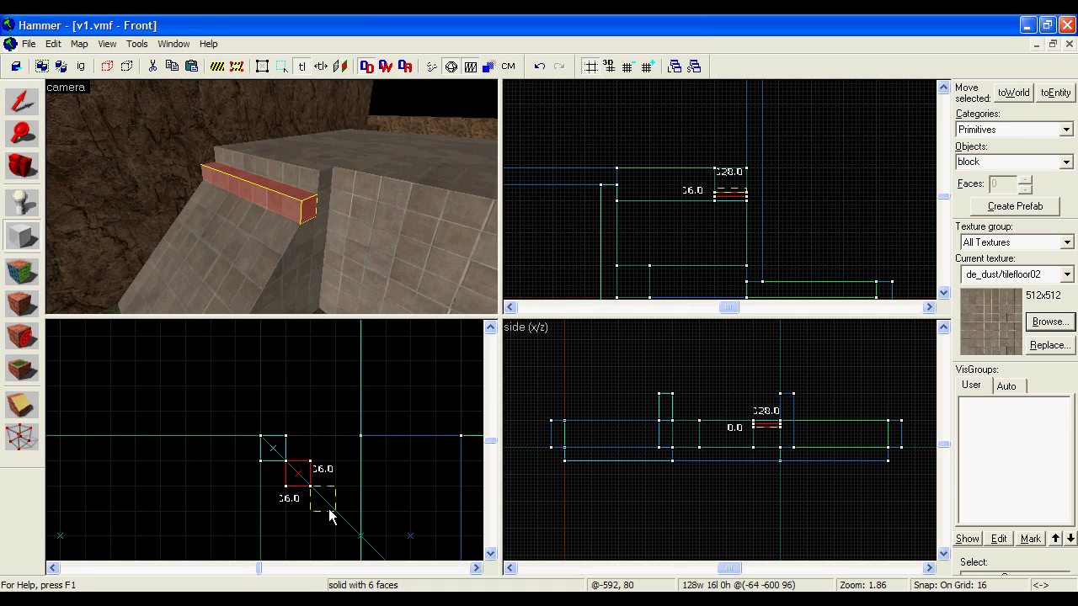
key(Return)
scroll(340, 520, down, 1)
scroll(337, 503, up, 1)
key(Return)
drag(327, 463, 378, 513)
key(Return)
key(Return)
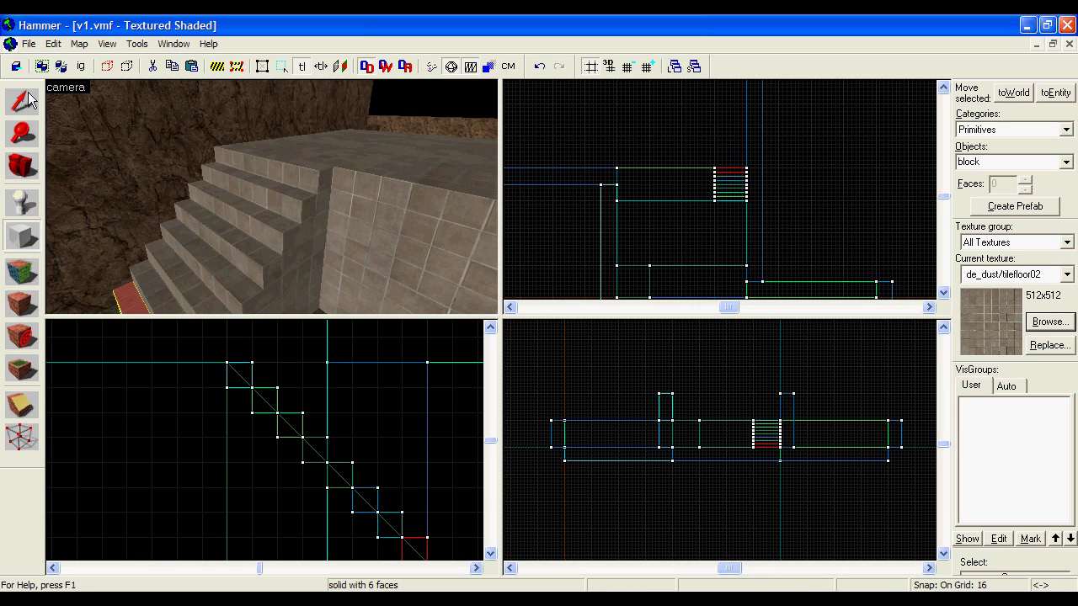
Step: Select all the step blocks and inspect them with the Vertex tool
key(shift+s)
ctrl+click(156, 270)
ctrl+click(183, 291)
ctrl+click(202, 257)
ctrl+click(216, 237)
ctrl+click(235, 218)
ctrl+click(251, 193)
ctrl+click(268, 169)
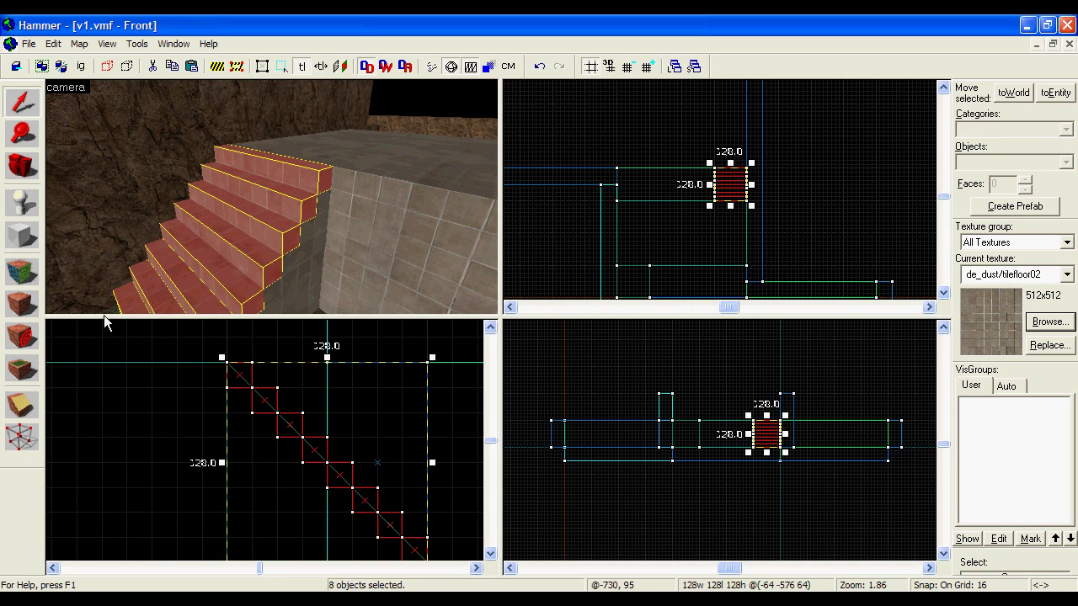
click(21, 410)
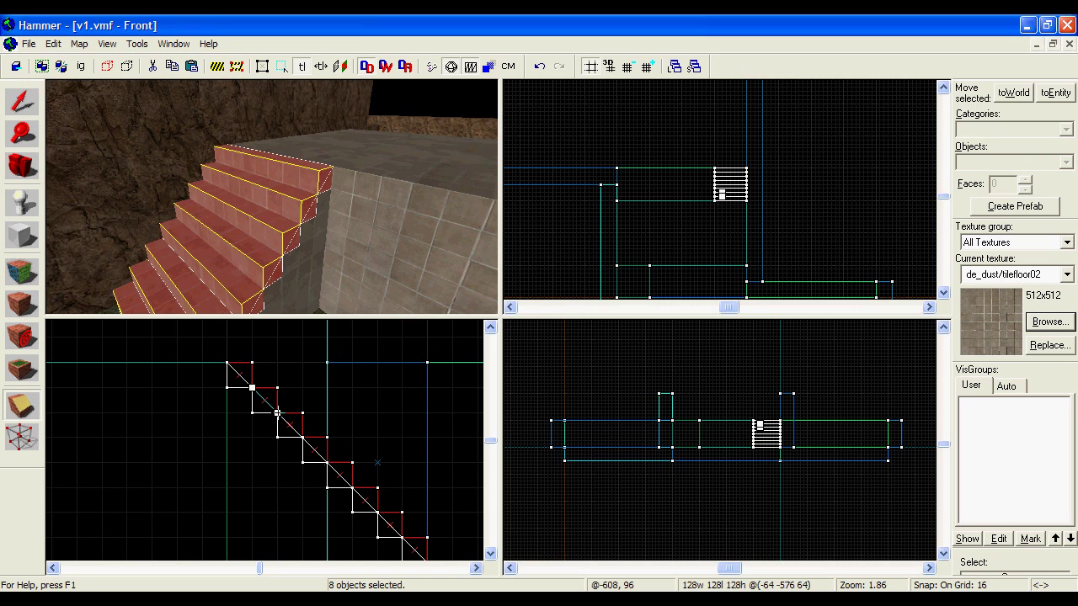
key(shift+s)
Step: Look over the finished stairs and select the 512×256×128 raised floor block
key(Escape)
key(z)
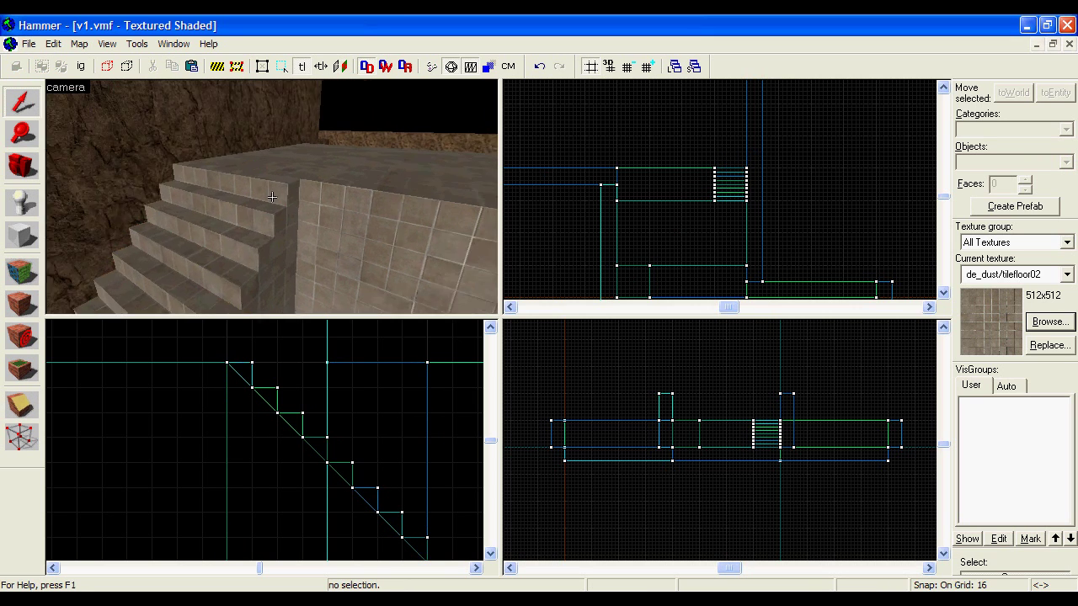
click(272, 197)
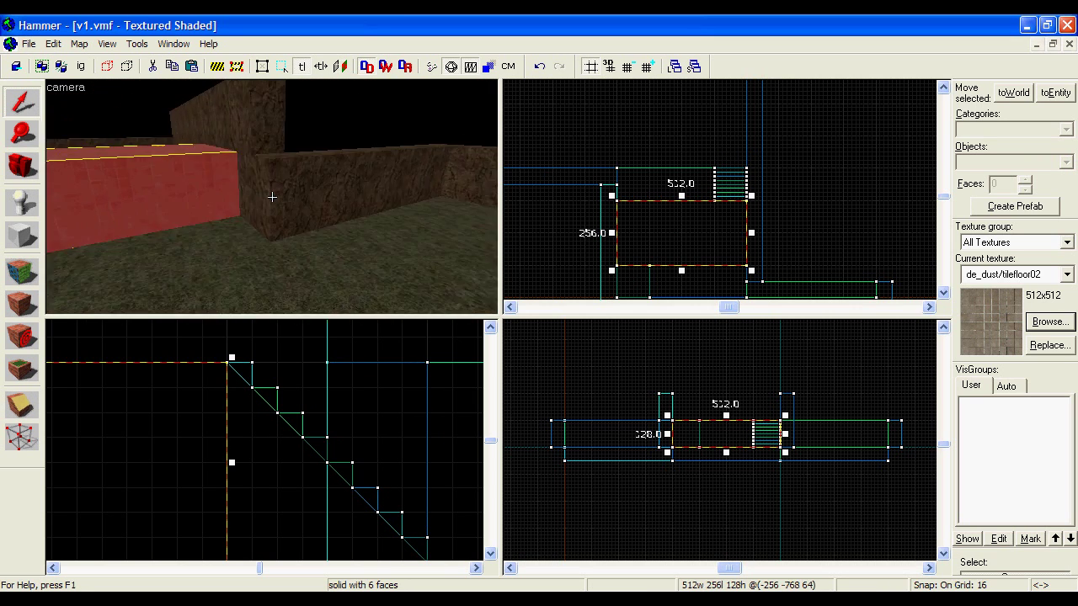
key(z)
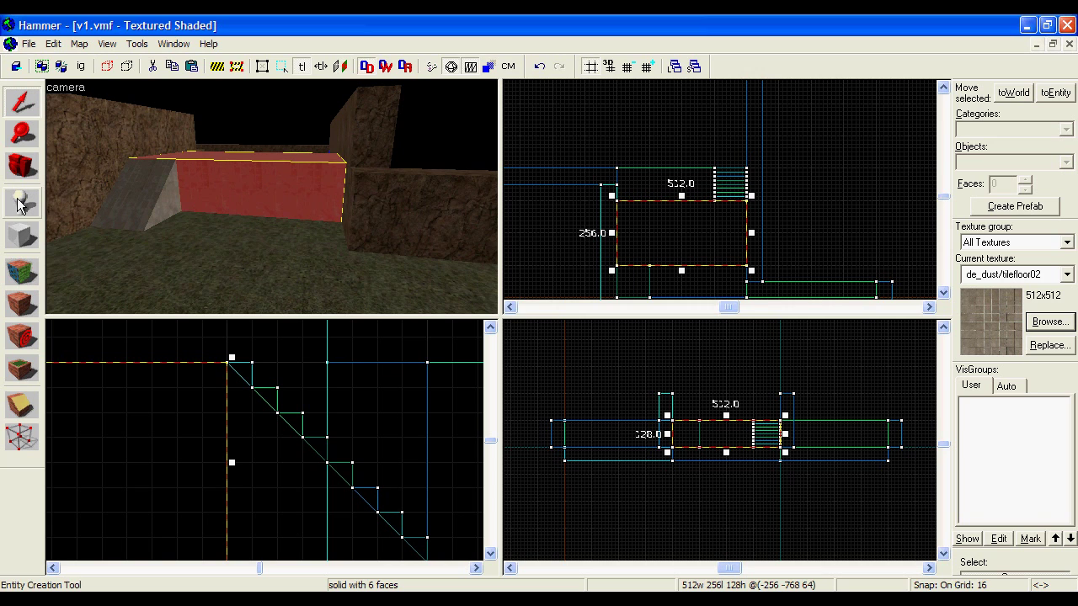
key(z)
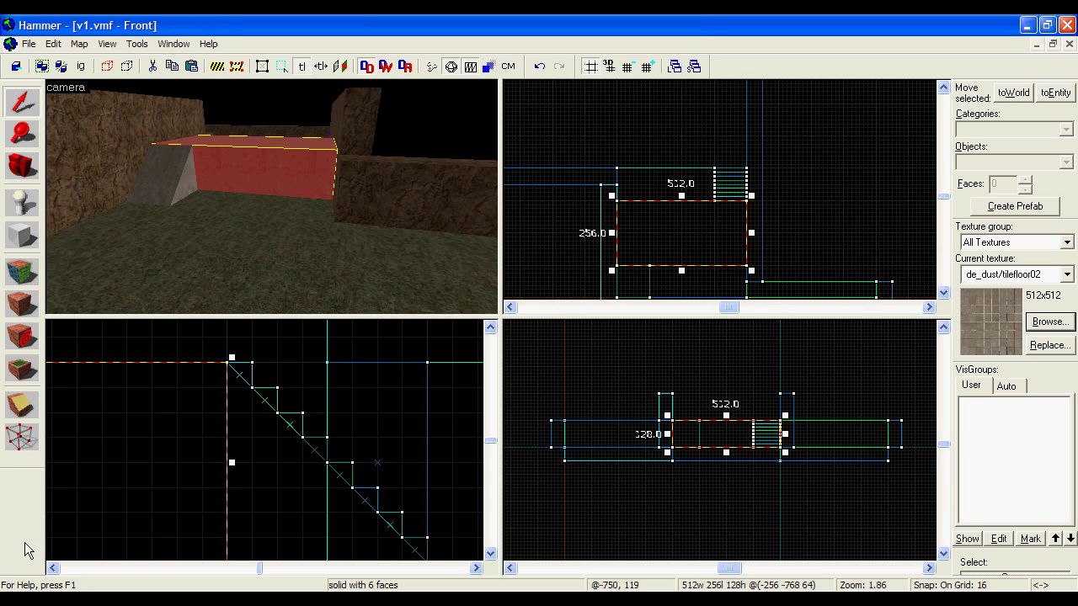
key(z)
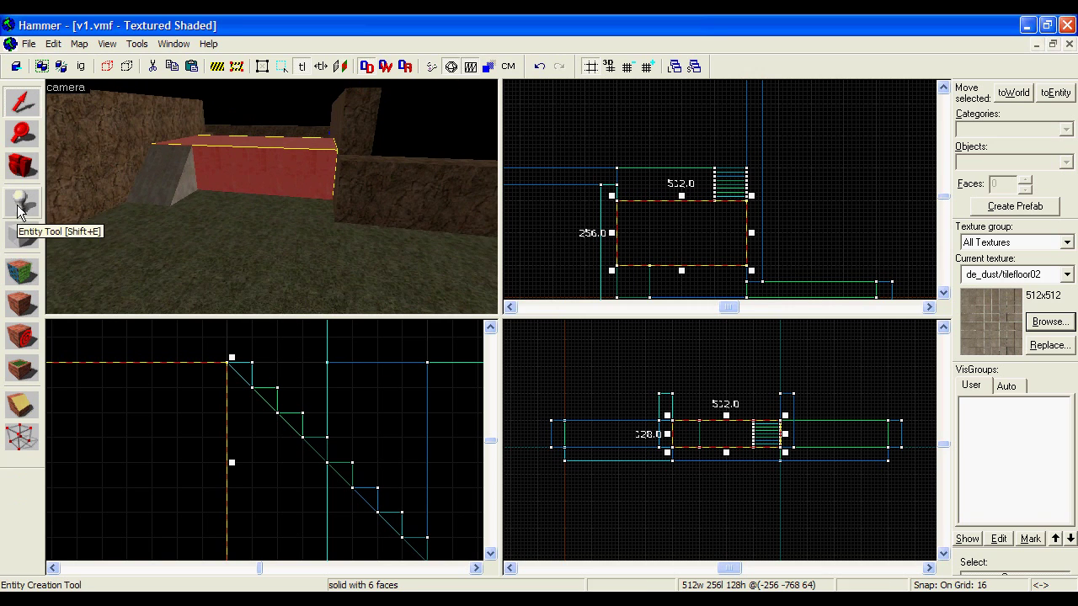
Step: Place an info_player_terrorist spawn on the grass floor
click(18, 206)
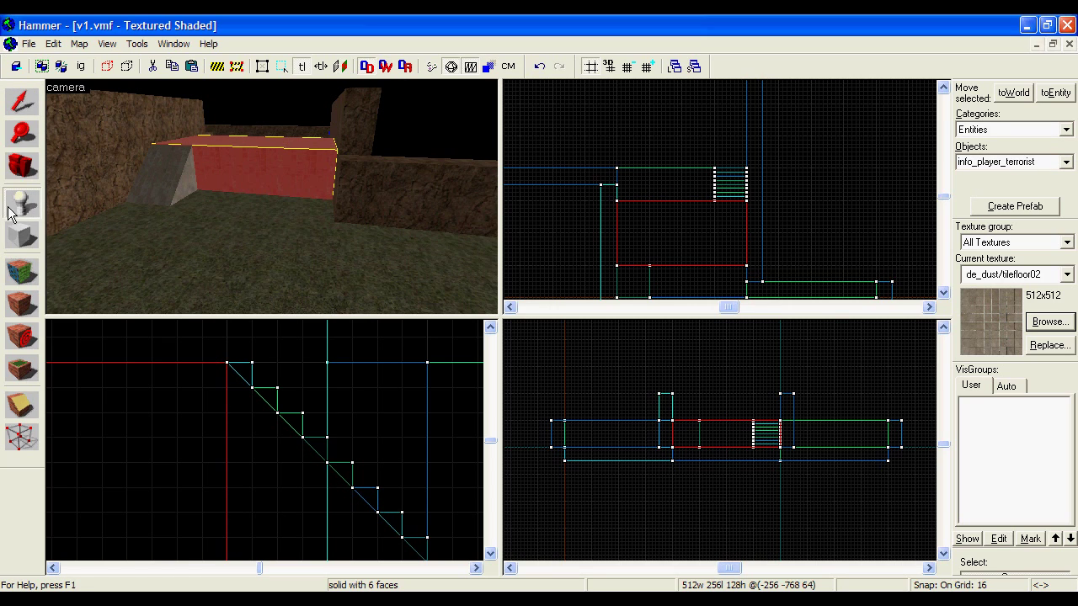
click(214, 267)
key(w)
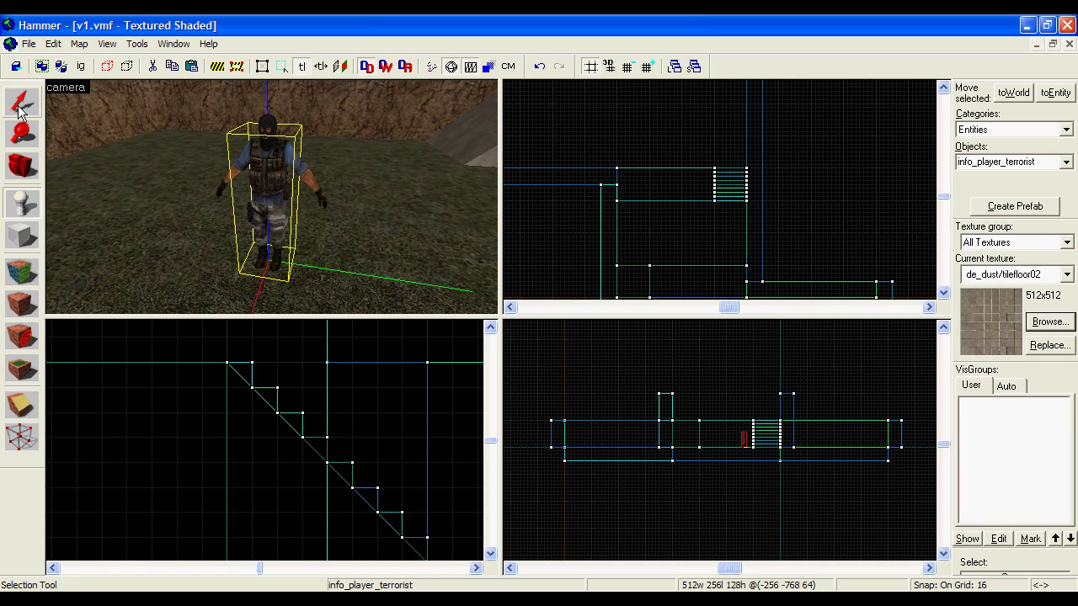
Step: Change the spawn entity's class to weapon_m3 in its Object Properties
click(19, 103)
double_click(263, 165)
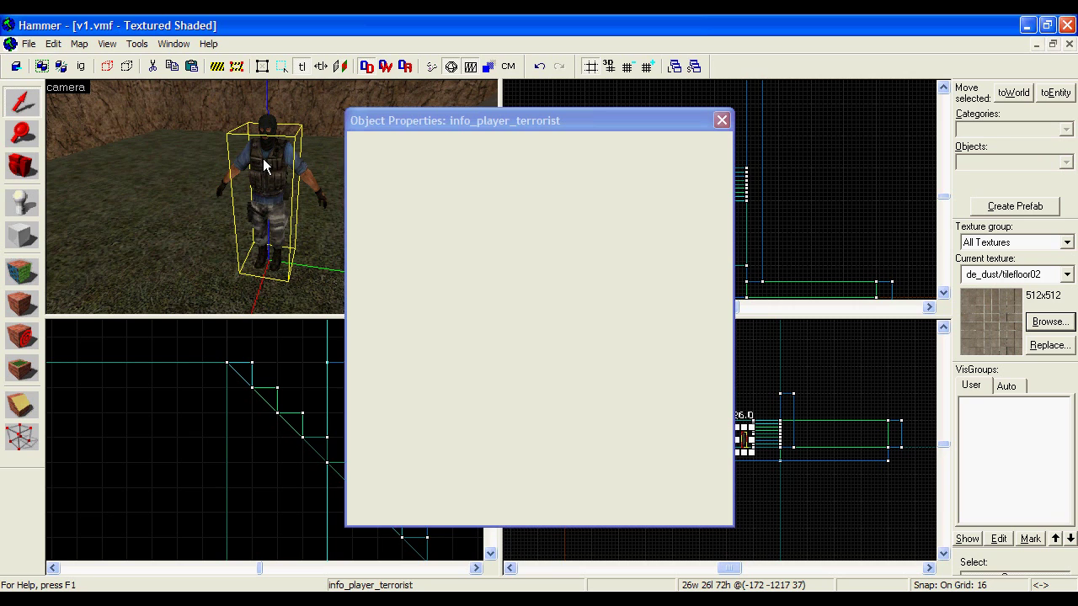
click(502, 183)
drag(504, 242, 514, 209)
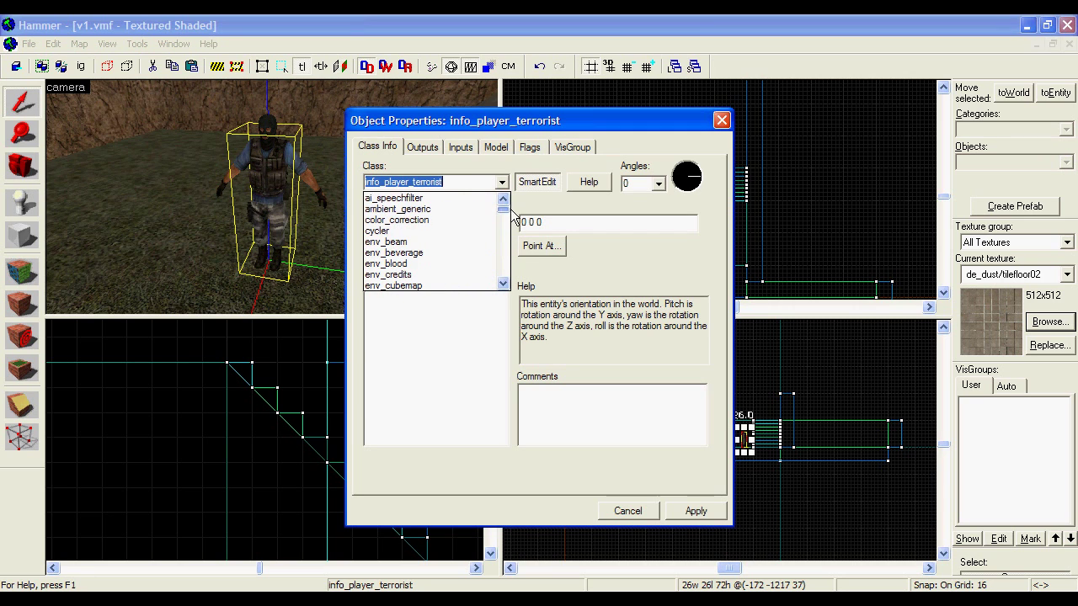
drag(514, 215, 507, 259)
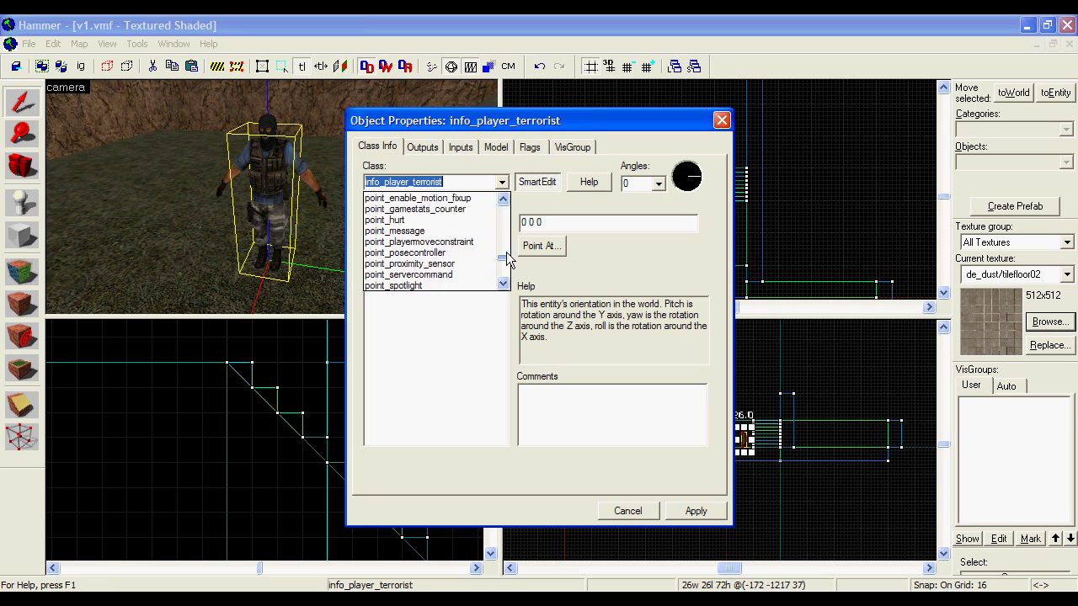
drag(509, 259, 508, 273)
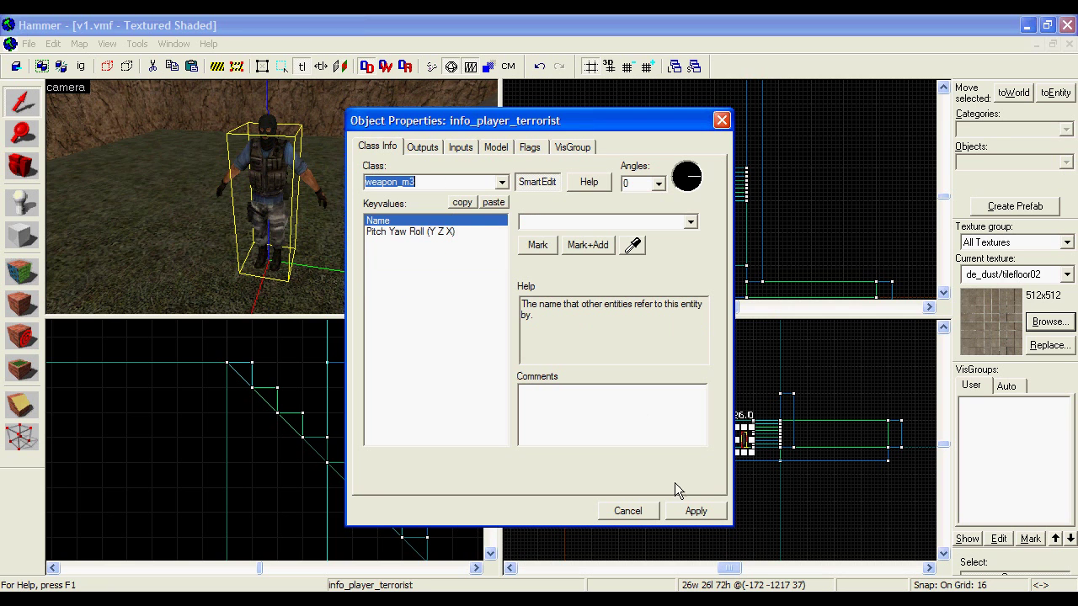
click(695, 510)
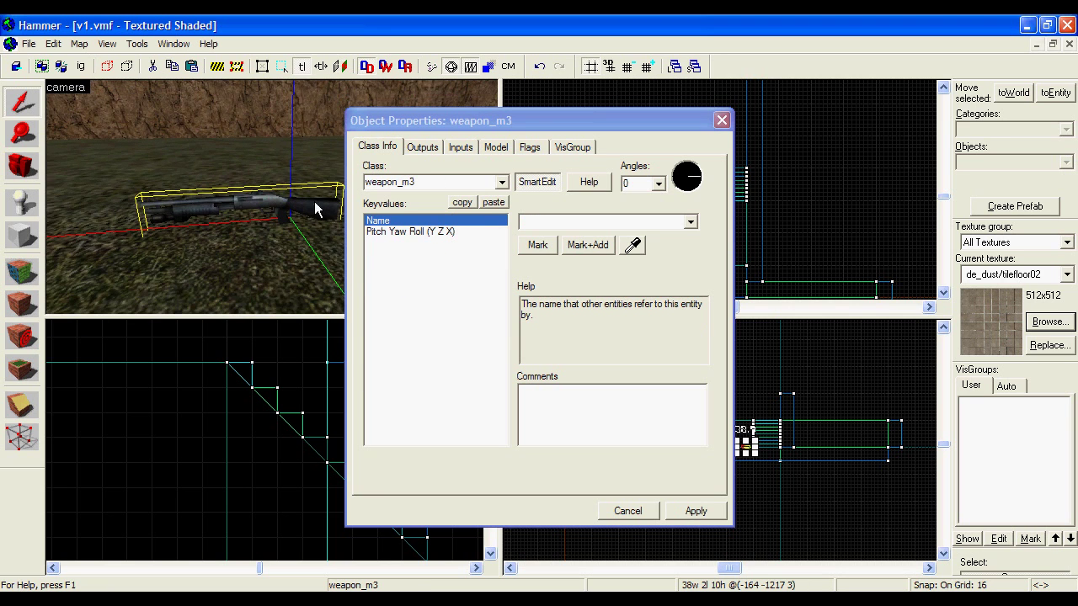
click(502, 182)
scroll(517, 267, up, 3)
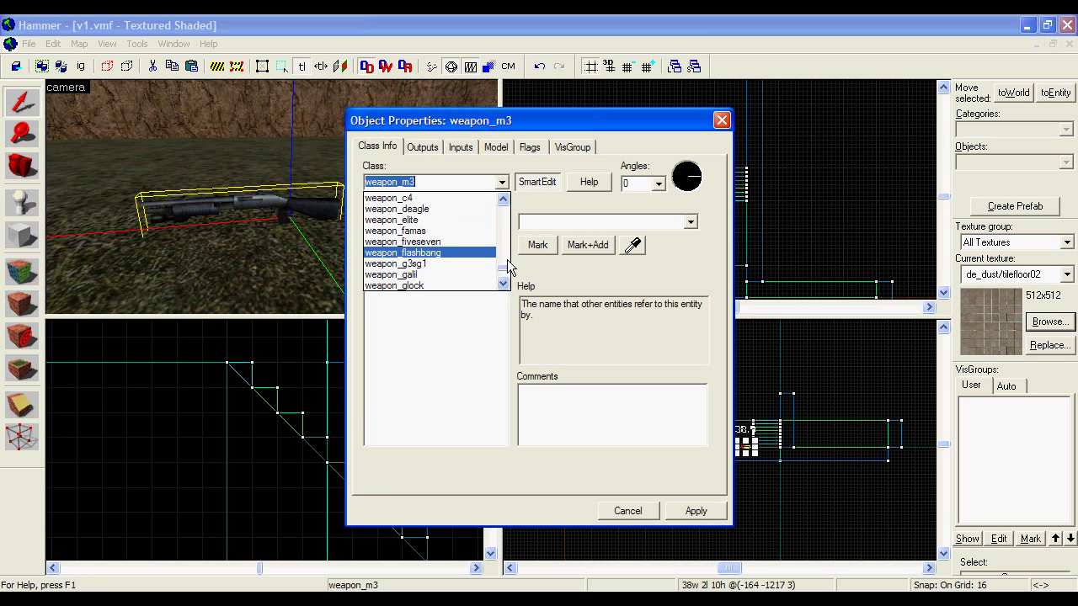
drag(508, 262, 510, 258)
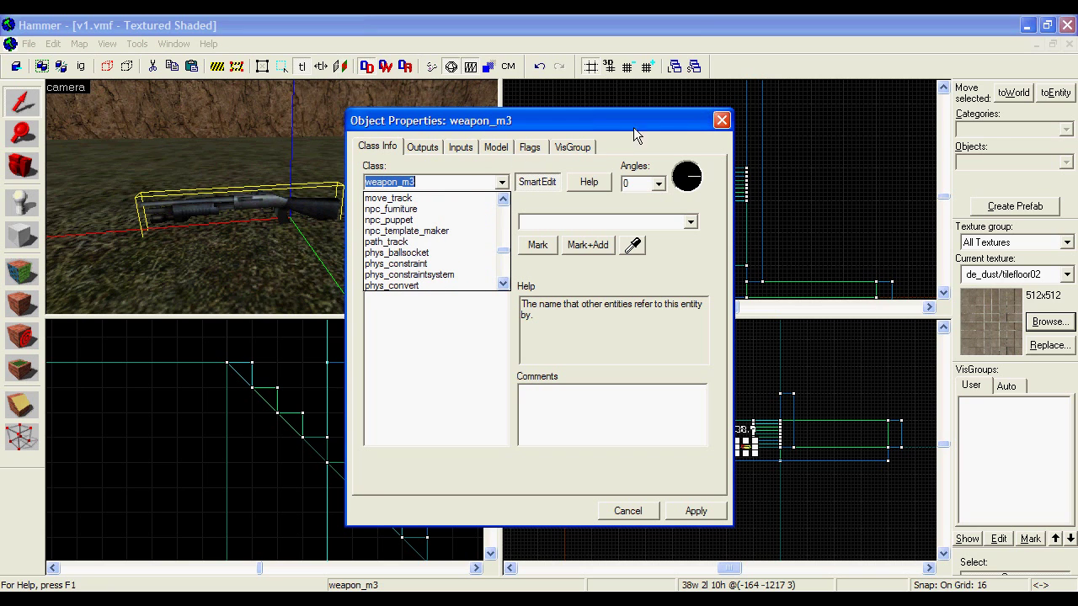
click(722, 120)
click(21, 202)
Step: Place the terrorist spawn and fly the 3D camera around it
click(252, 213)
key(Down)
key(Down)
key(Down)
key(shift+s)
key(Right)
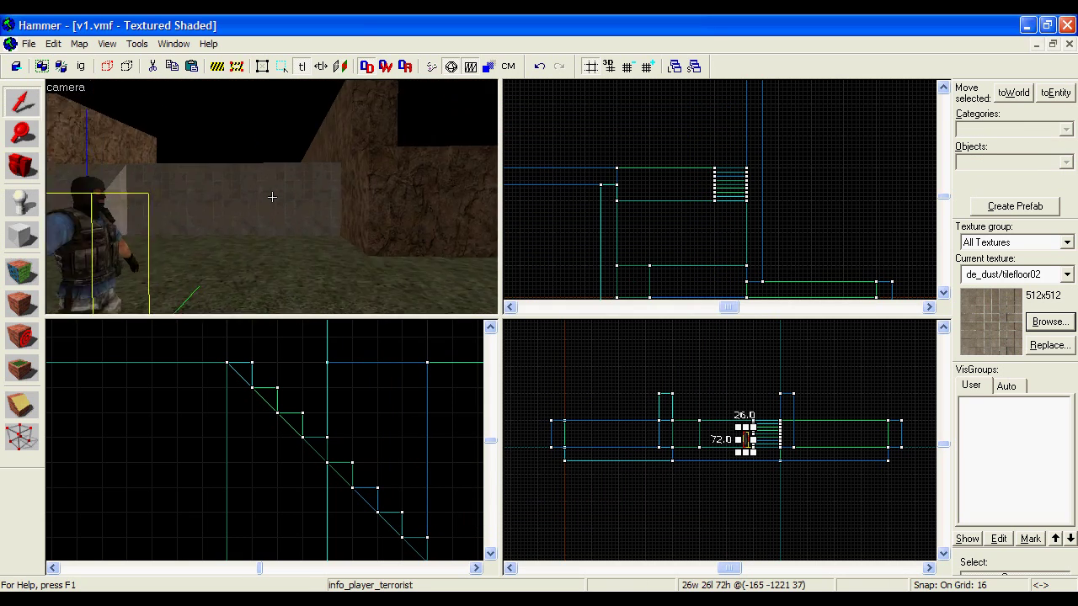
key(Down)
key(Down)
key(Left)
key(Left)
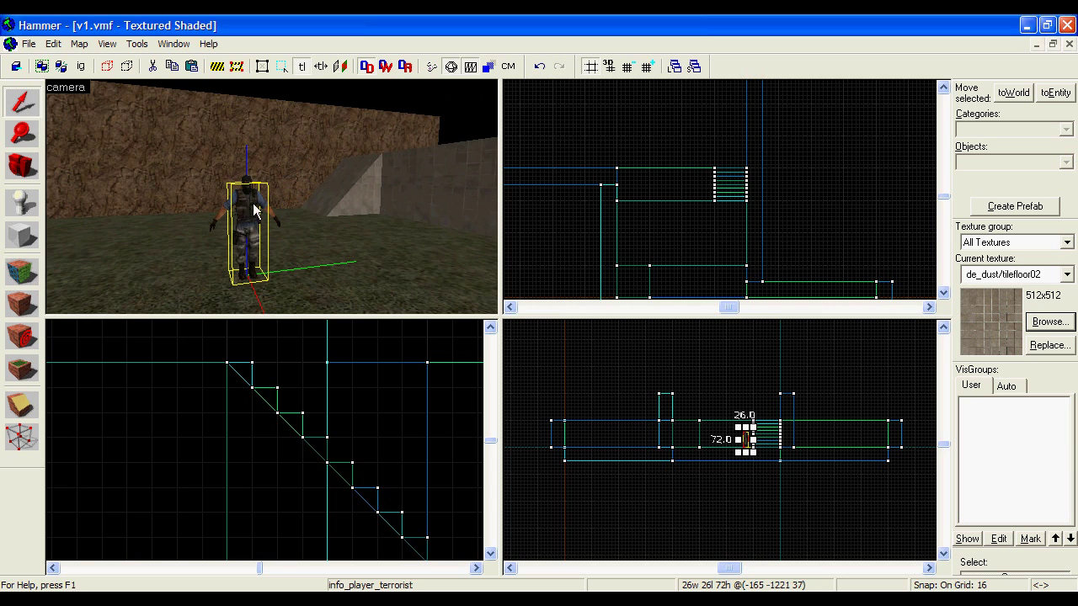
key(Up)
key(Up)
key(Left)
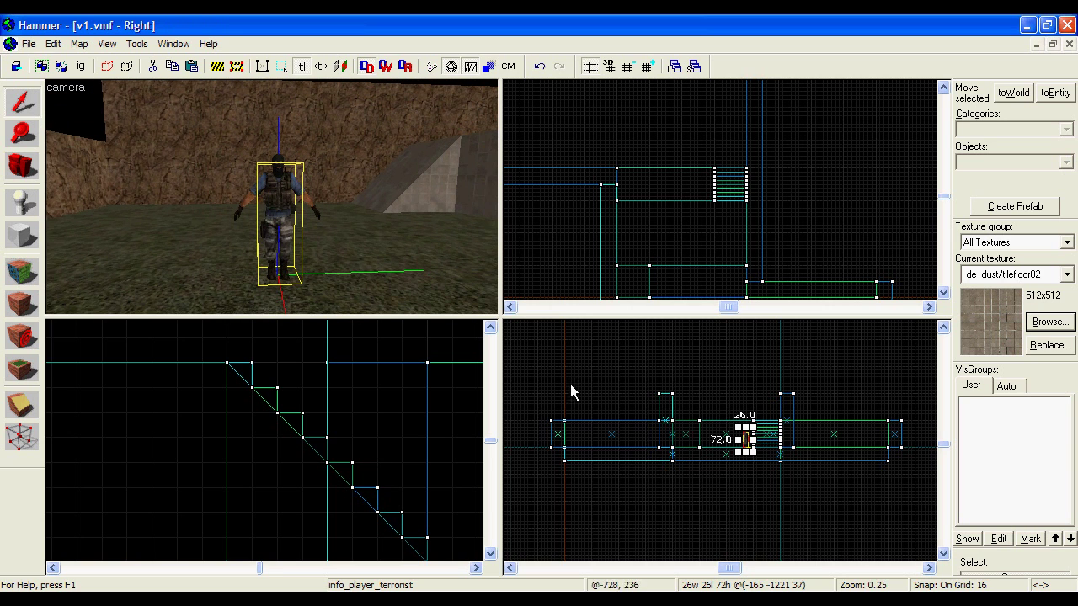
key(Down)
key(Down)
key(Right)
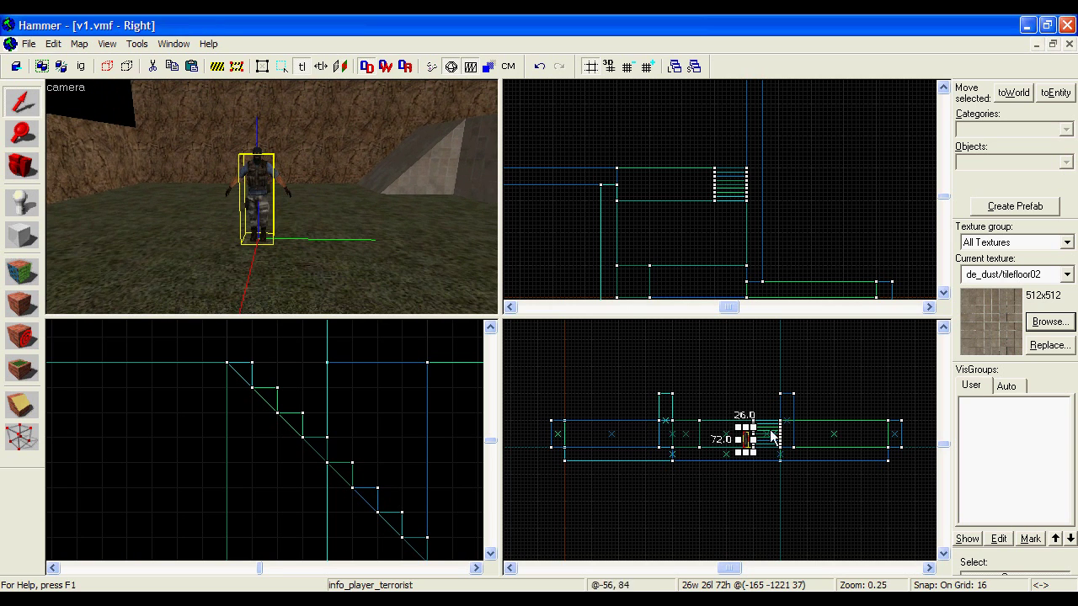
Step: Raise the terrorist spawn slightly in the side view, then pull back to view the room
scroll(770, 433, up, 2)
drag(734, 446, 728, 427)
key(Page_Down)
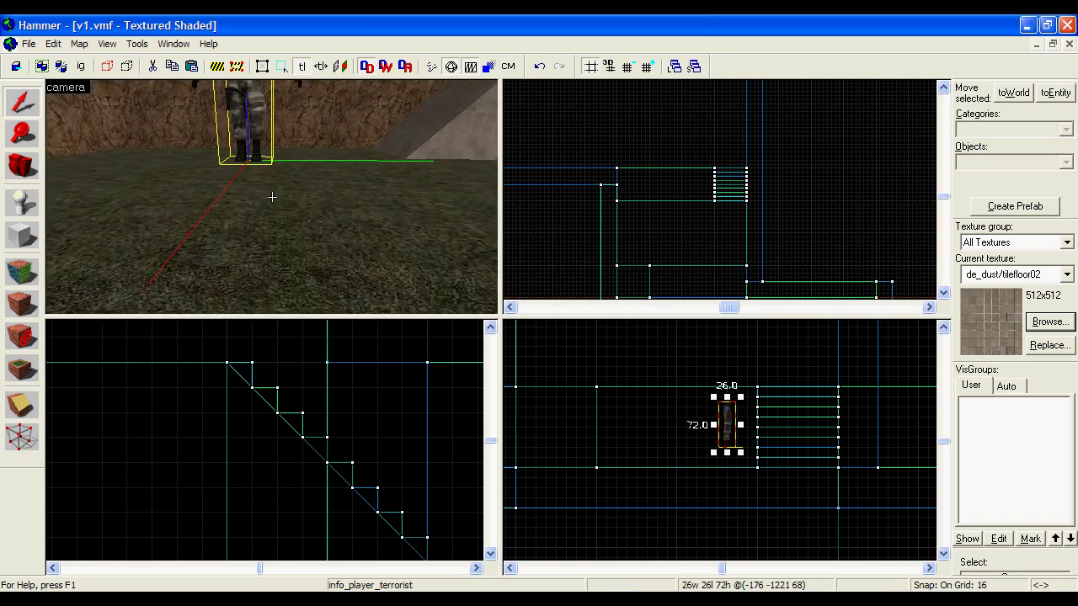
key(Page_Up)
key(Page_Up)
key(Down)
key(Up)
key(Up)
key(Down)
key(Down)
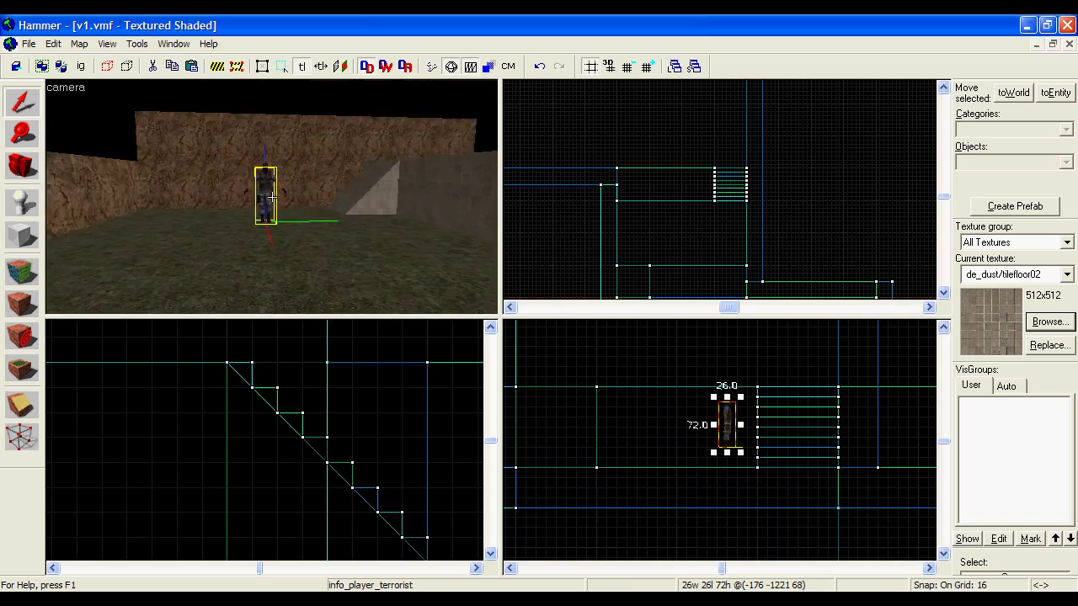
key(Page_Up)
key(Right)
key(Page_Down)
Step: Set the grid to 512 and outline a 3072×3072 block around the map
click(8, 247)
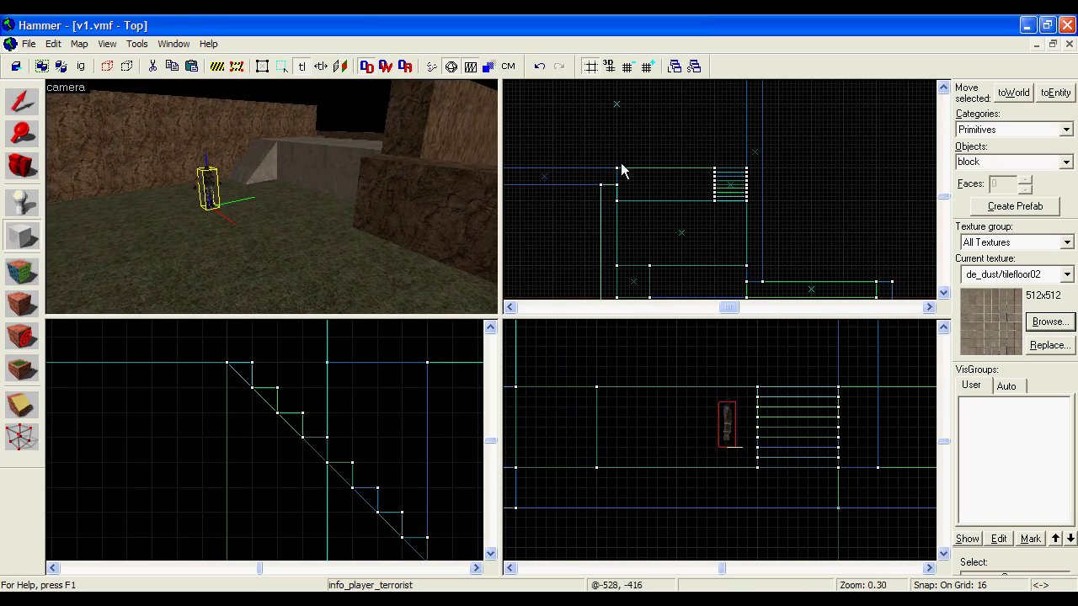
scroll(645, 177, down, 2)
scroll(691, 198, down, 2)
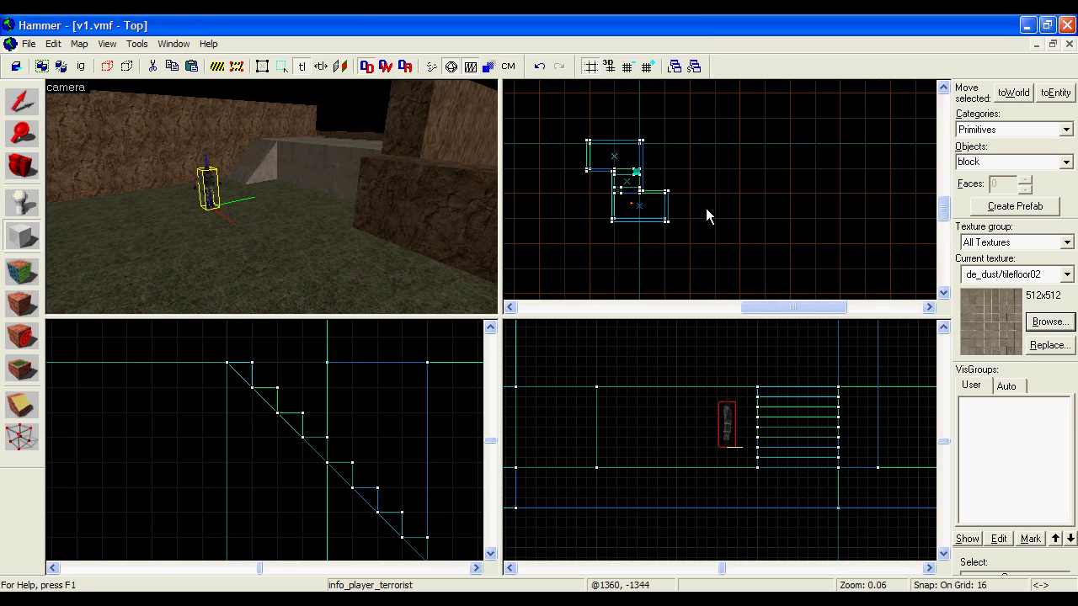
click(646, 67)
click(646, 66)
click(646, 66)
scroll(704, 213, down, 1)
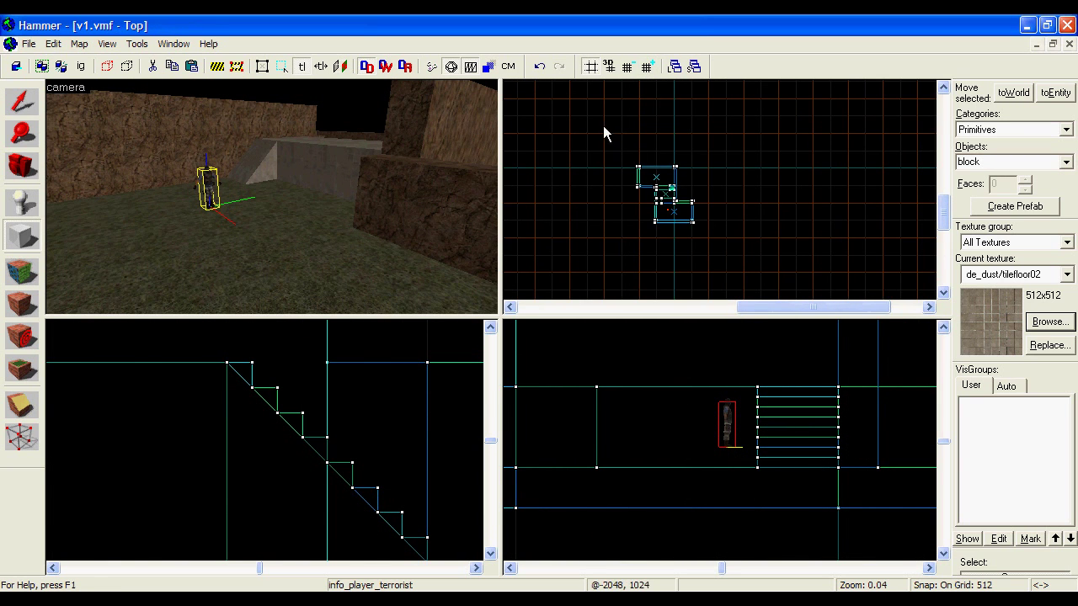
drag(603, 125, 716, 239)
Step: Stretch the block to 1536 units high and create it as a solid
scroll(746, 389, down, 1)
scroll(745, 390, down, 3)
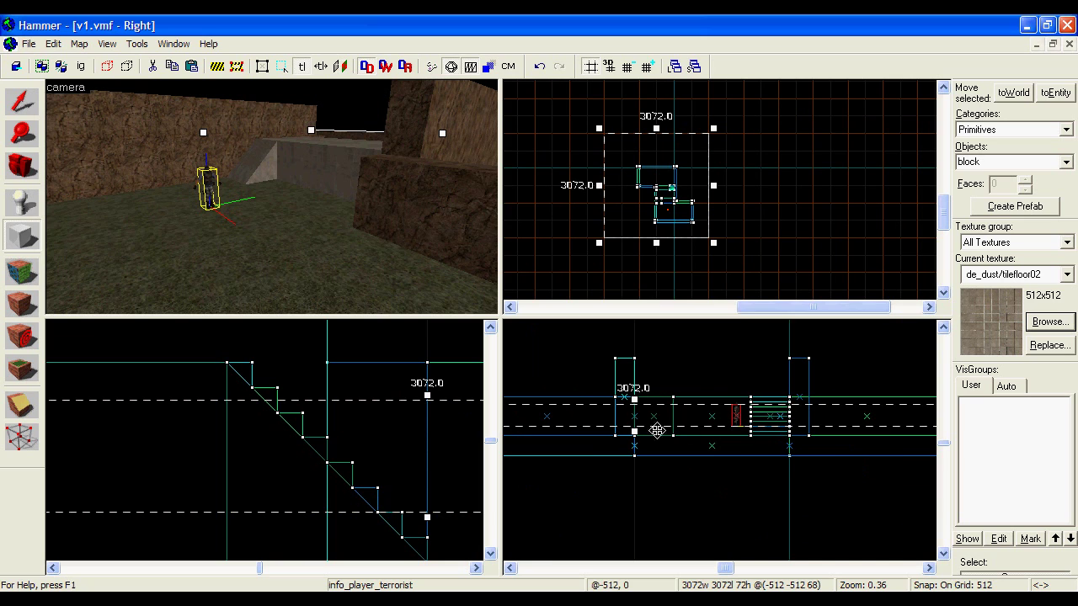
mouse_move(636, 434)
mouse_down()
mouse_move(649, 458)
mouse_move(637, 385)
mouse_up()
scroll(649, 458, down, 6)
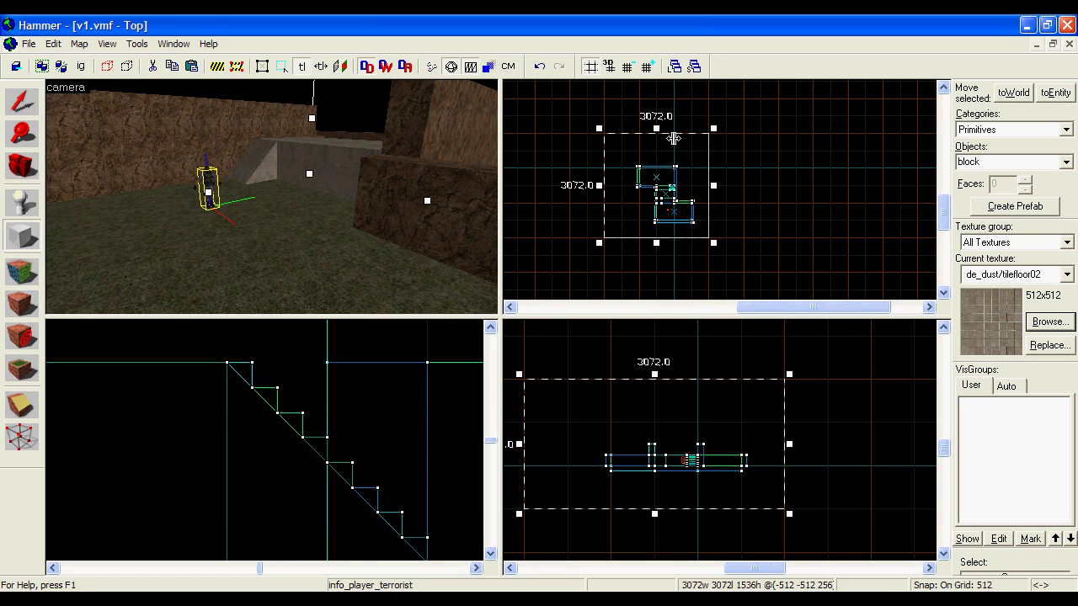
key(Return)
key(z)
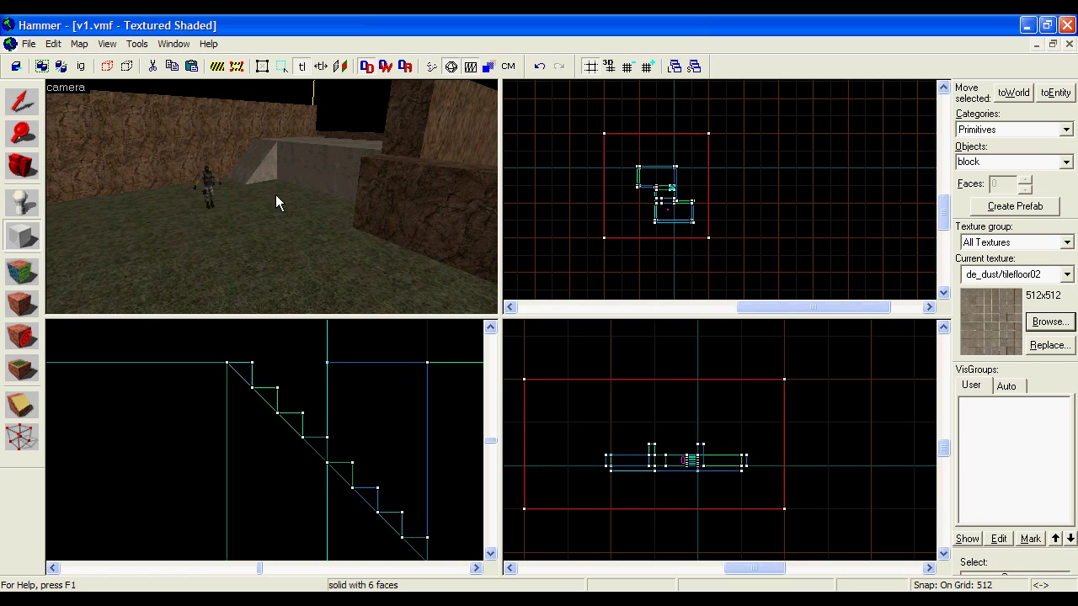
scroll(272, 197, down, 5)
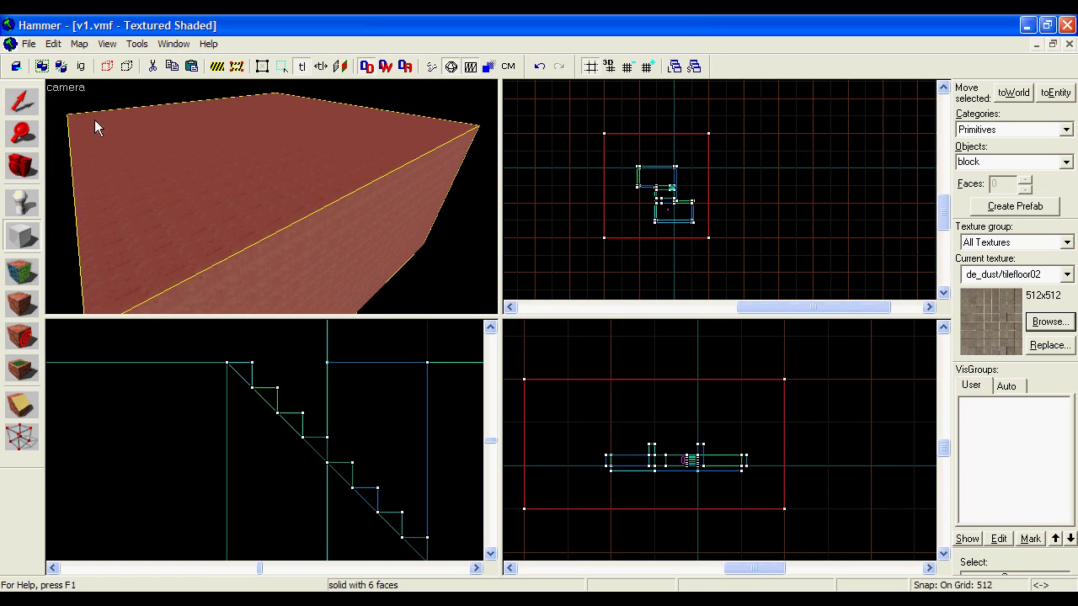
key(shift+s)
Step: Filter textures by 'skybox' and apply tools/toolsskybox to the huge enclosing block
click(1049, 322)
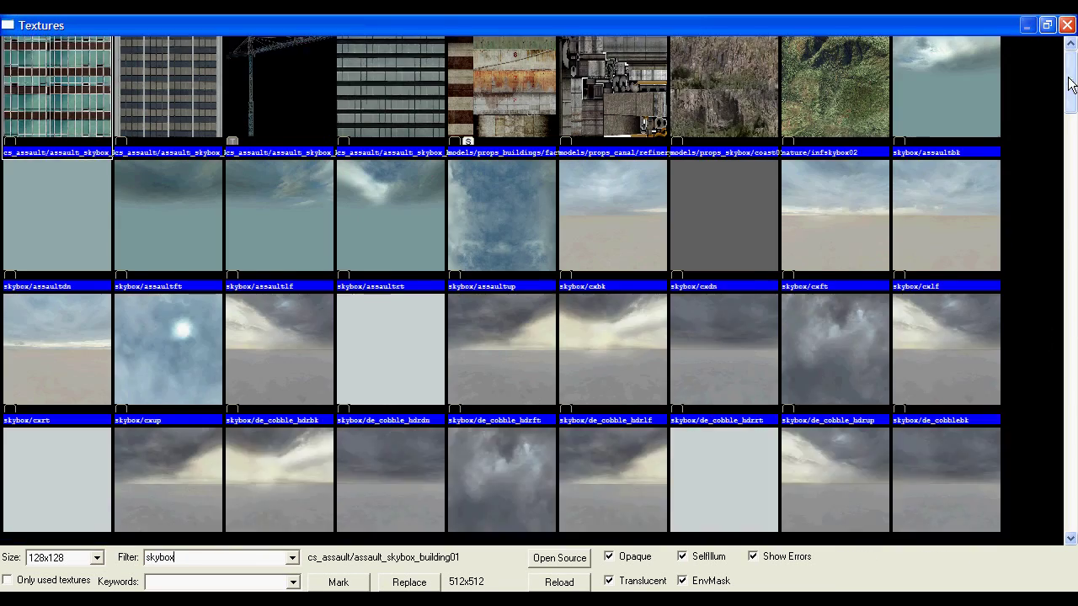
drag(1071, 249, 1060, 555)
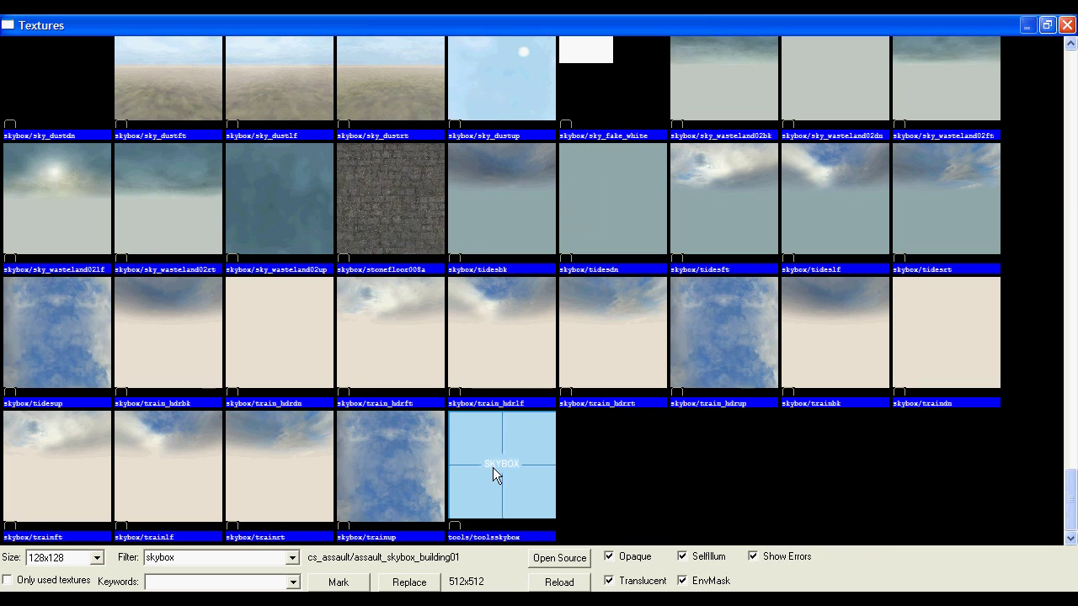
double_click(523, 536)
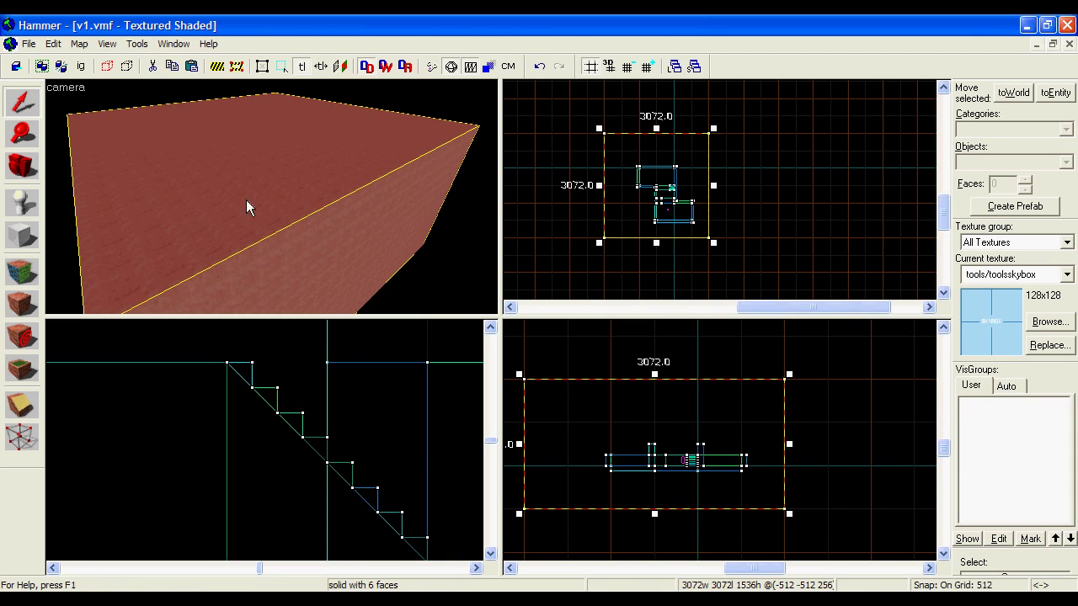
drag(485, 235, 260, 209)
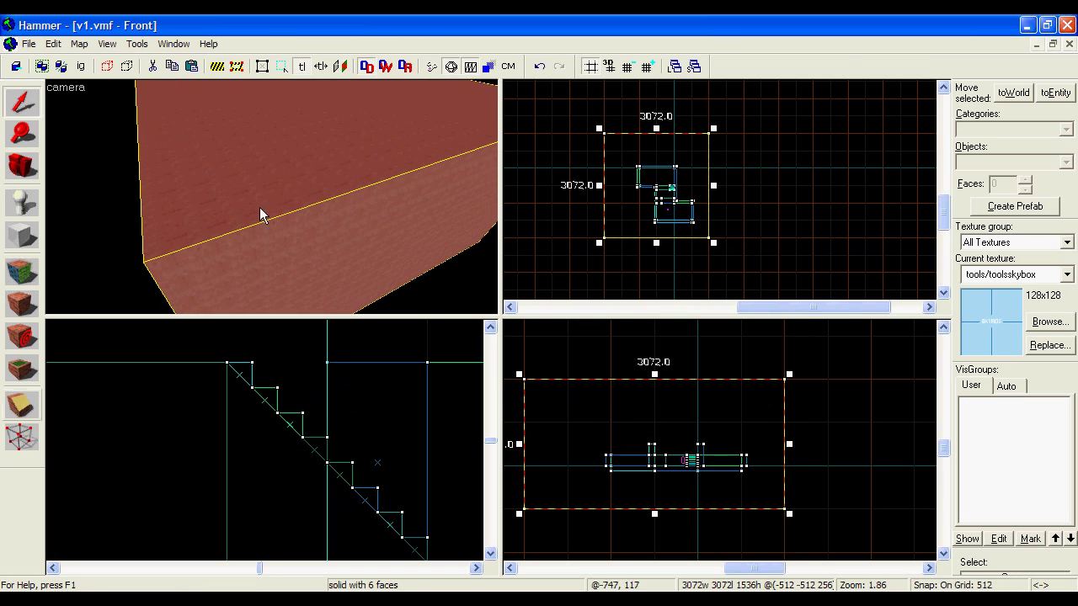
click(23, 308)
key(z)
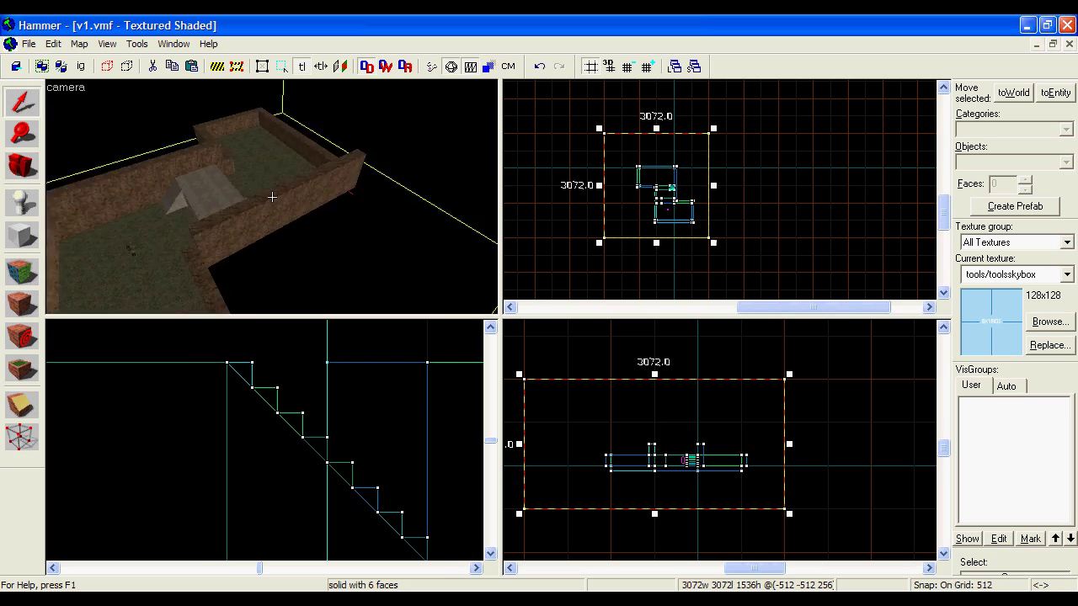
key(z)
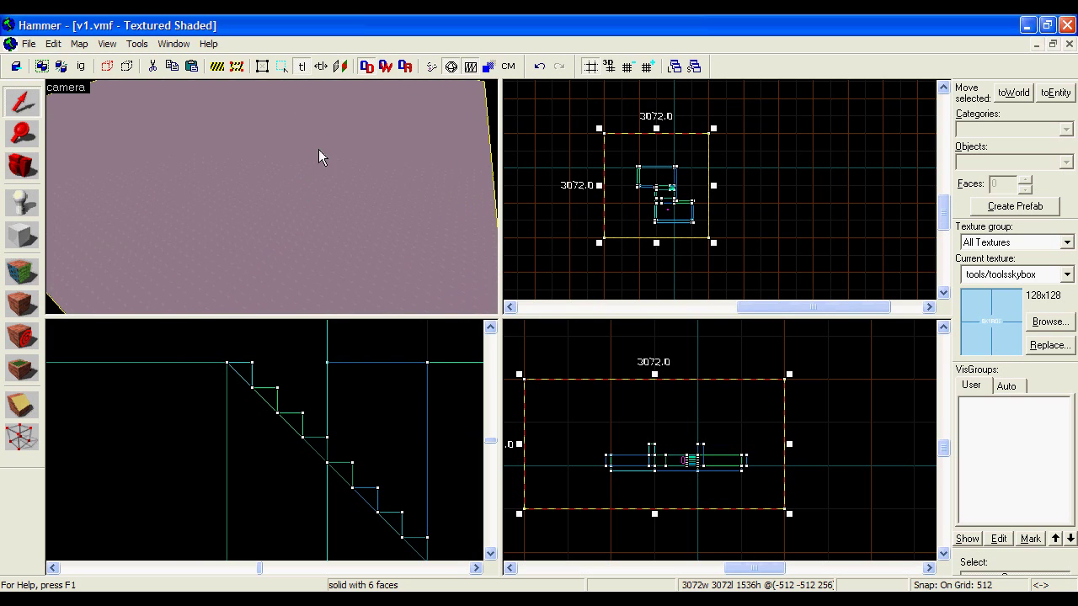
Step: Hollow the sky block outward by -32 units into a thin shell, then bring up Run Map
key(ctrl+h)
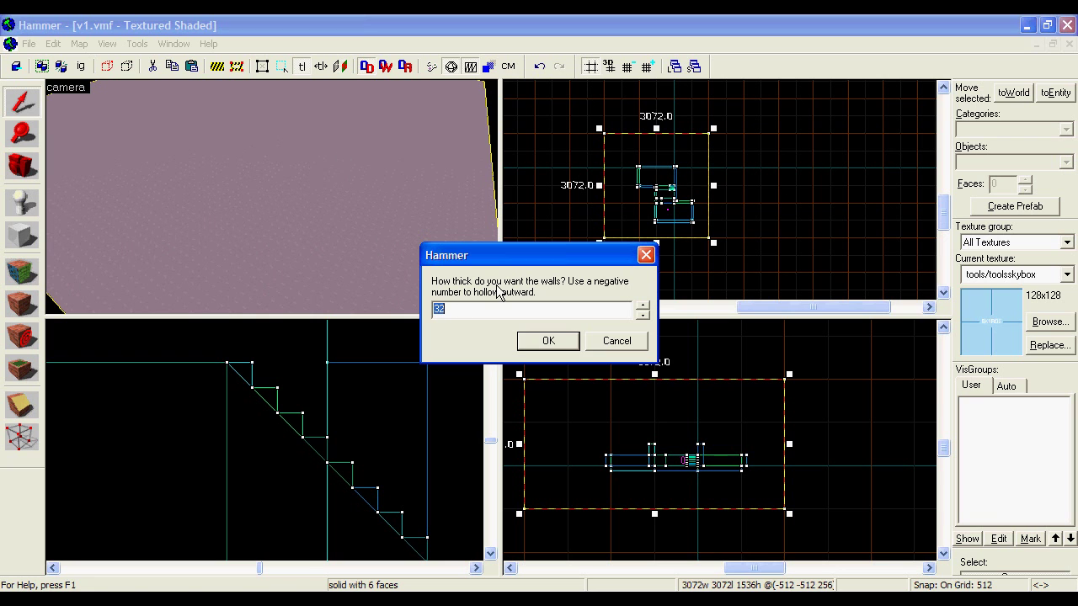
text(-32)
key(Return)
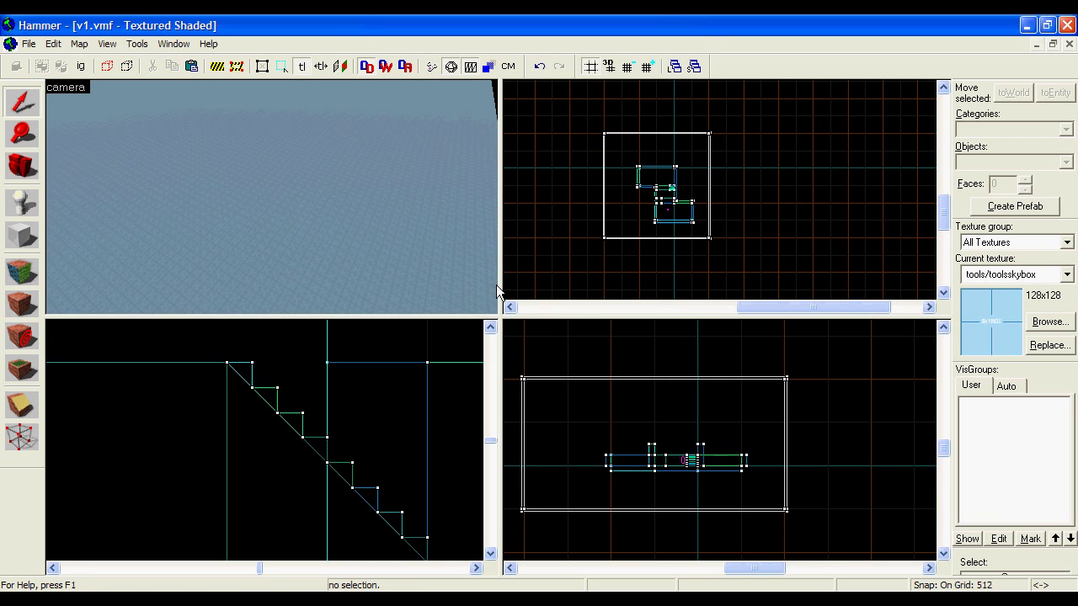
key(s)
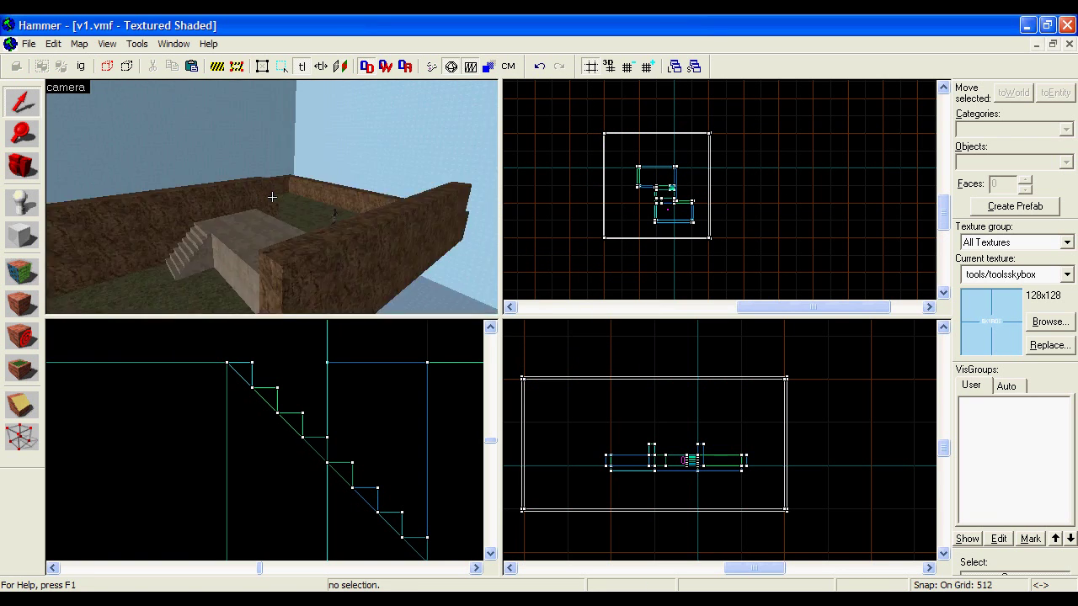
key(w)
key(z)
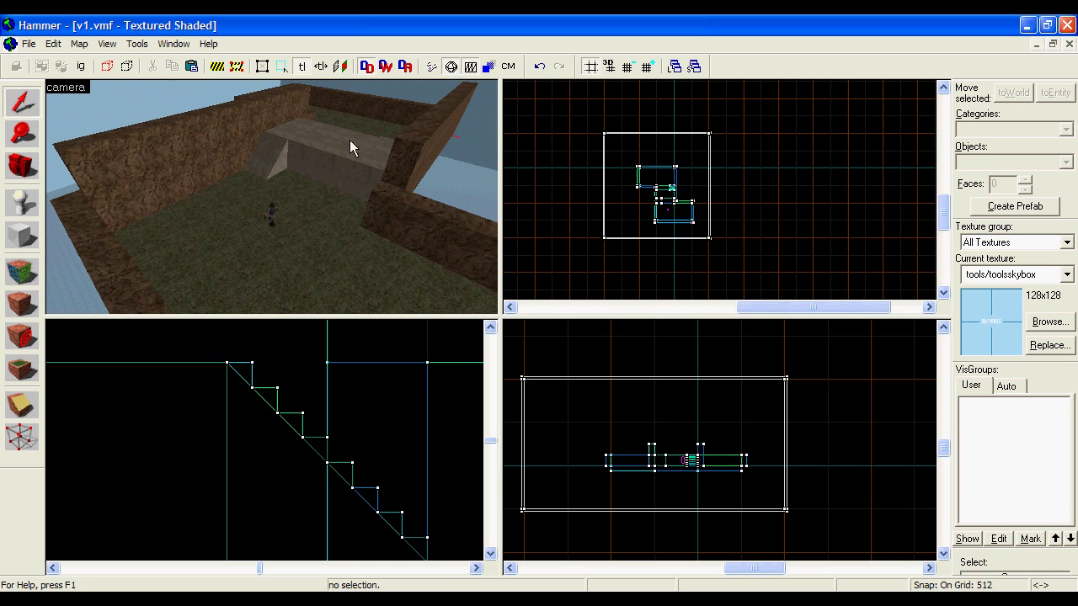
click(436, 67)
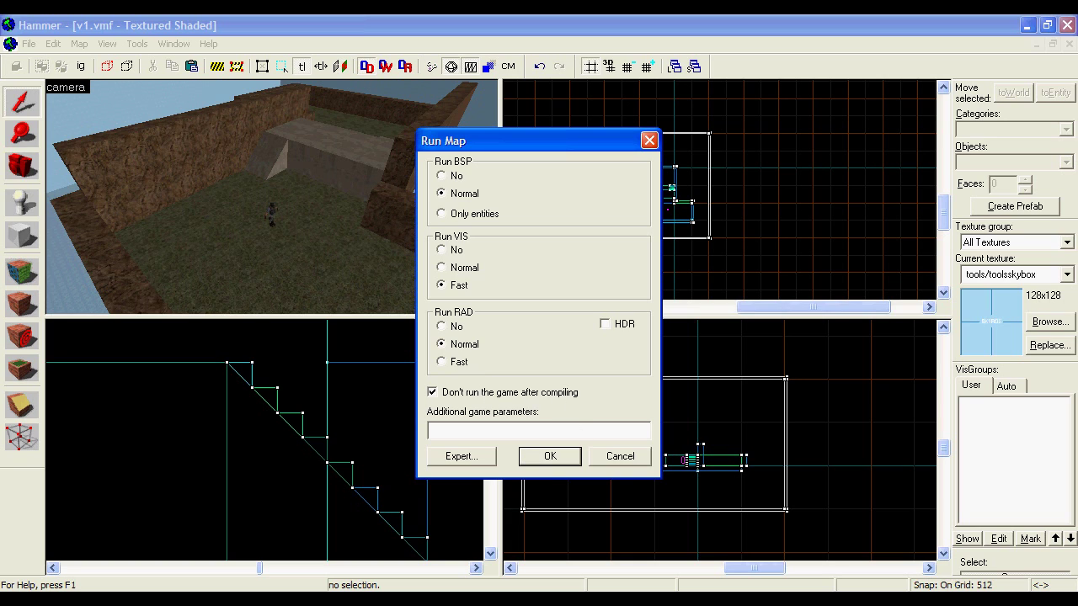
Step: Compile v1.bsp with BSP Normal, VIS Fast and RAD Normal, then minimize Hammer
click(545, 463)
click(556, 463)
click(571, 456)
click(556, 466)
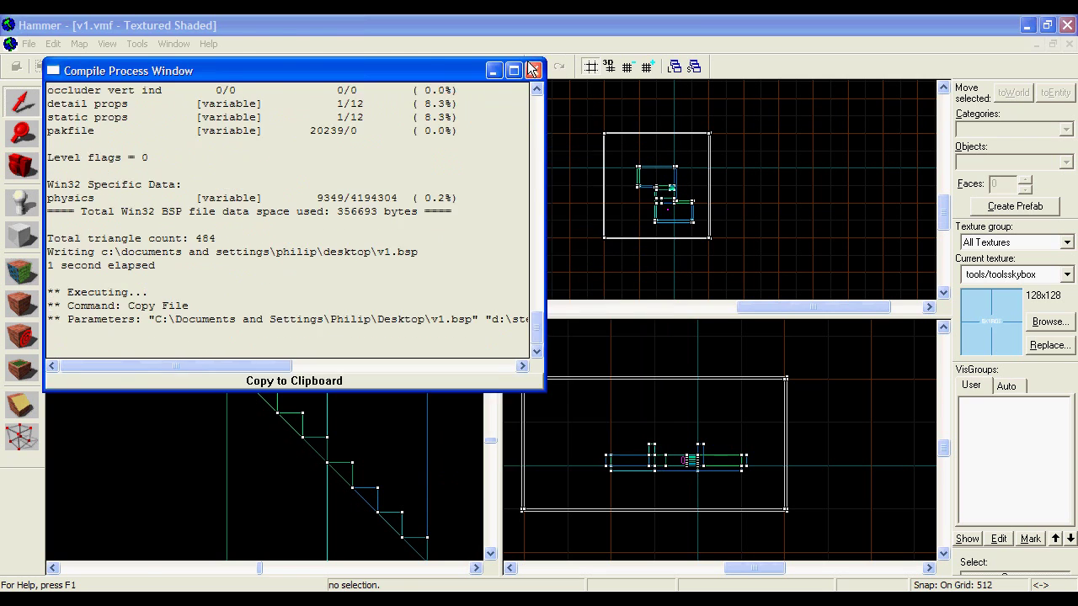
click(533, 71)
click(1026, 26)
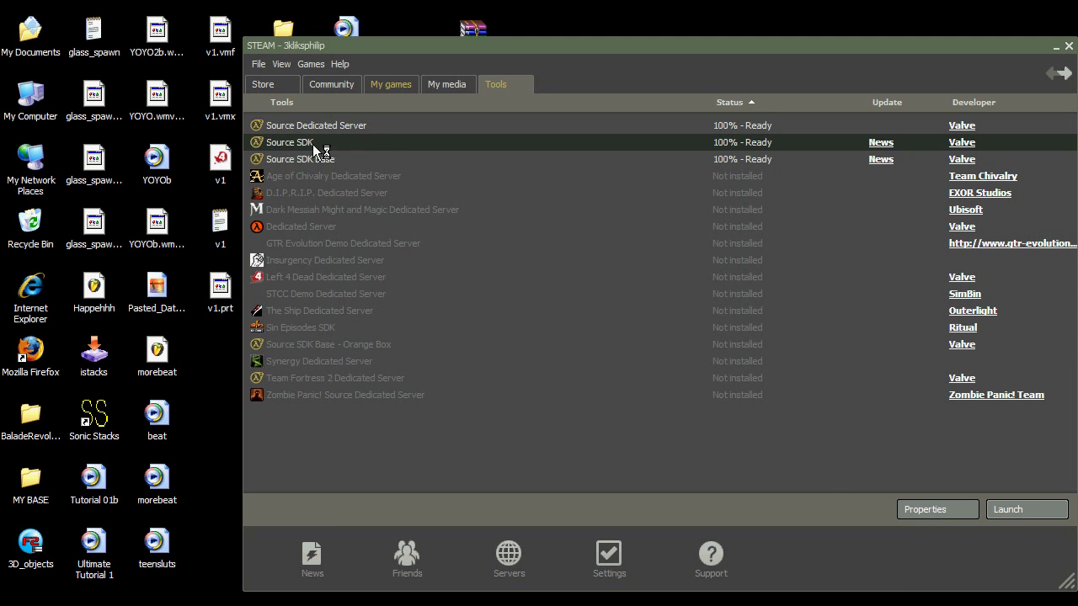
Step: Launch Counter-Strike: Source from the Steam library, then return to Hammer's recent maps
double_click(360, 186)
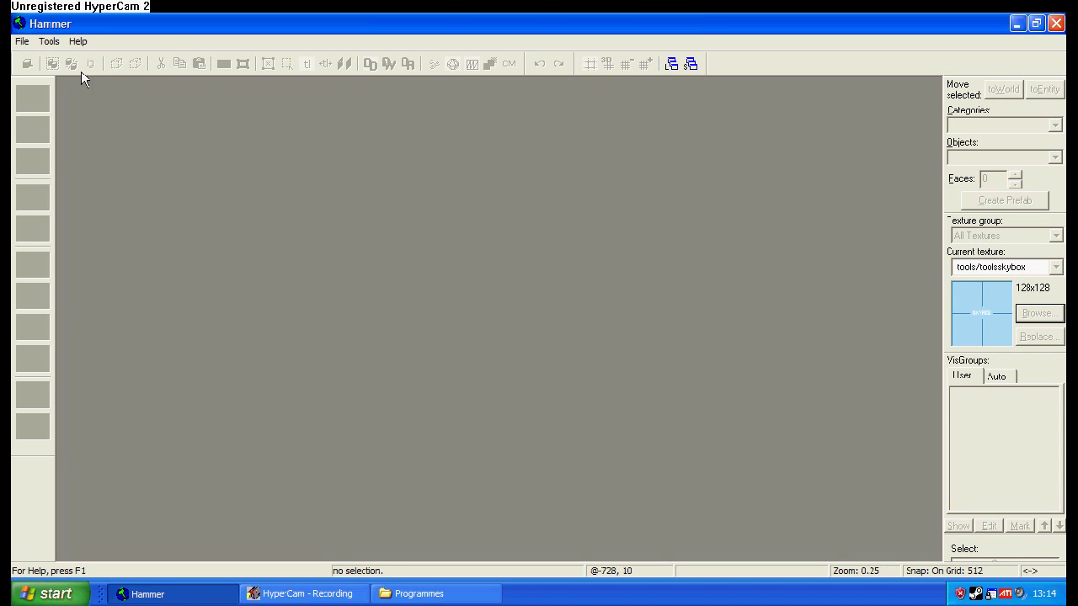
click(22, 41)
Step: Reopen v1.vmf and look around the sky-enclosed room in the 3D view
click(74, 94)
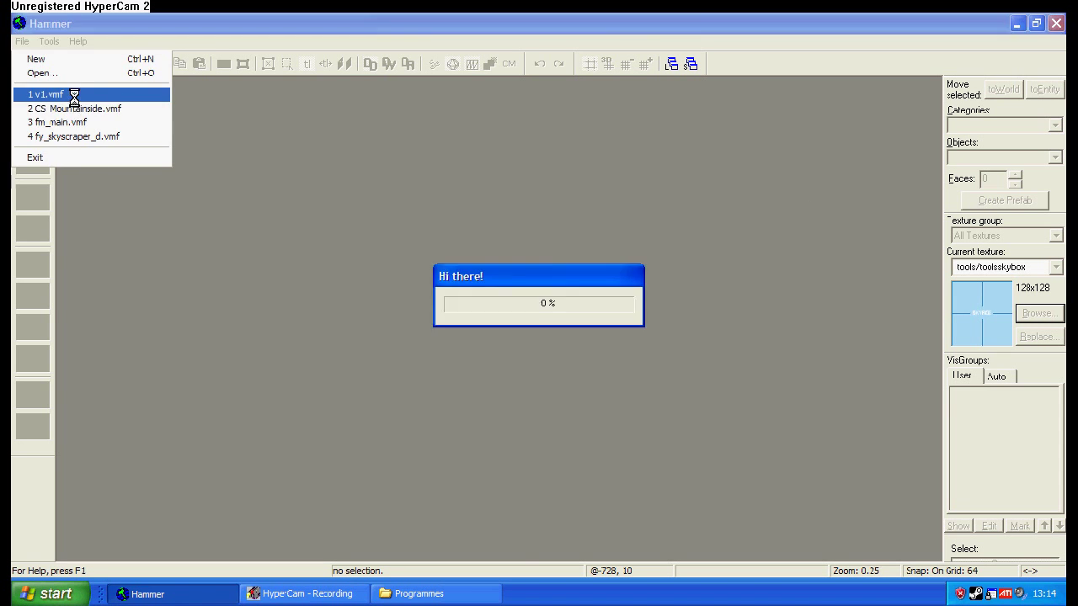
drag(278, 192, 278, 192)
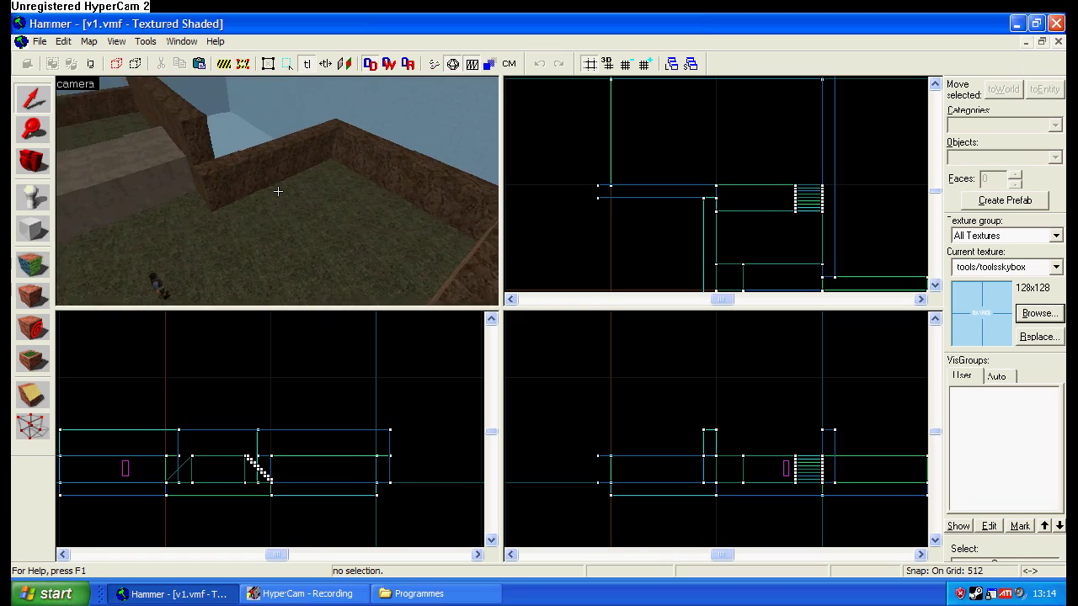
key(z)
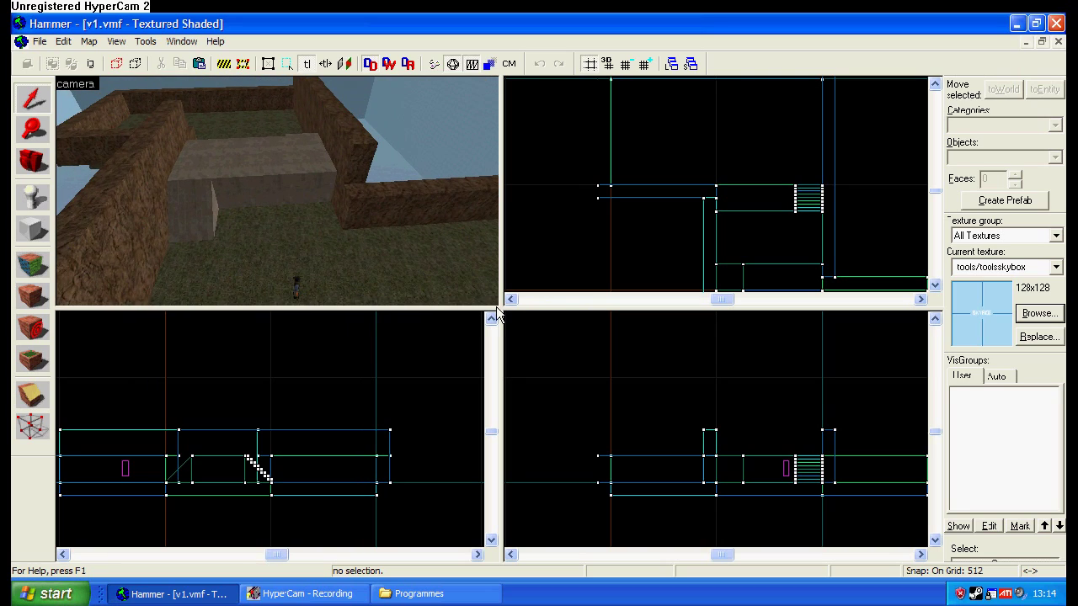
key(z)
key(shift+z)
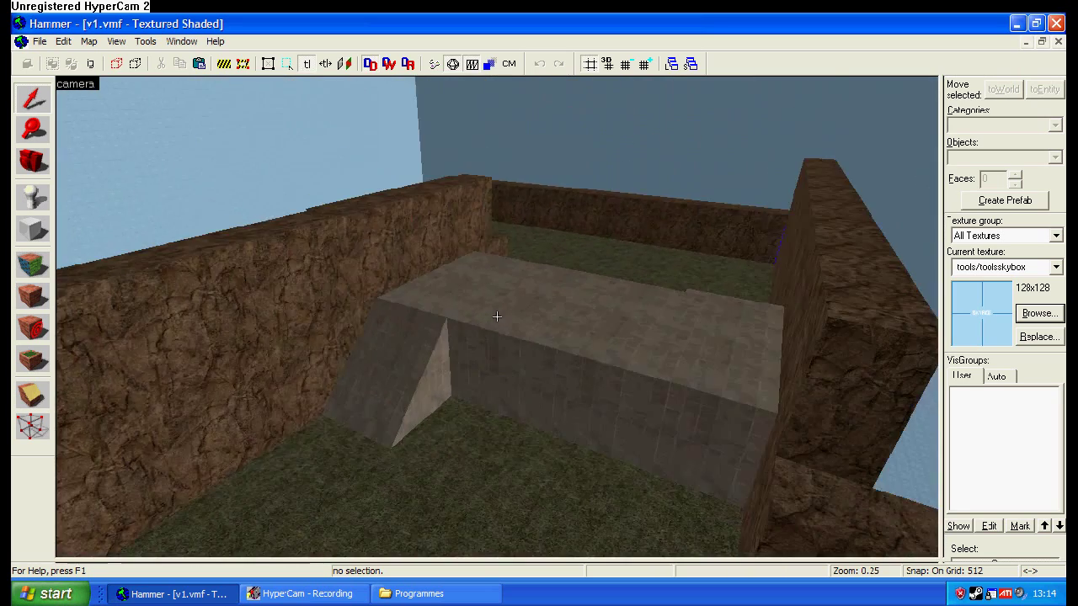
key(z)
key(z)
key(z)
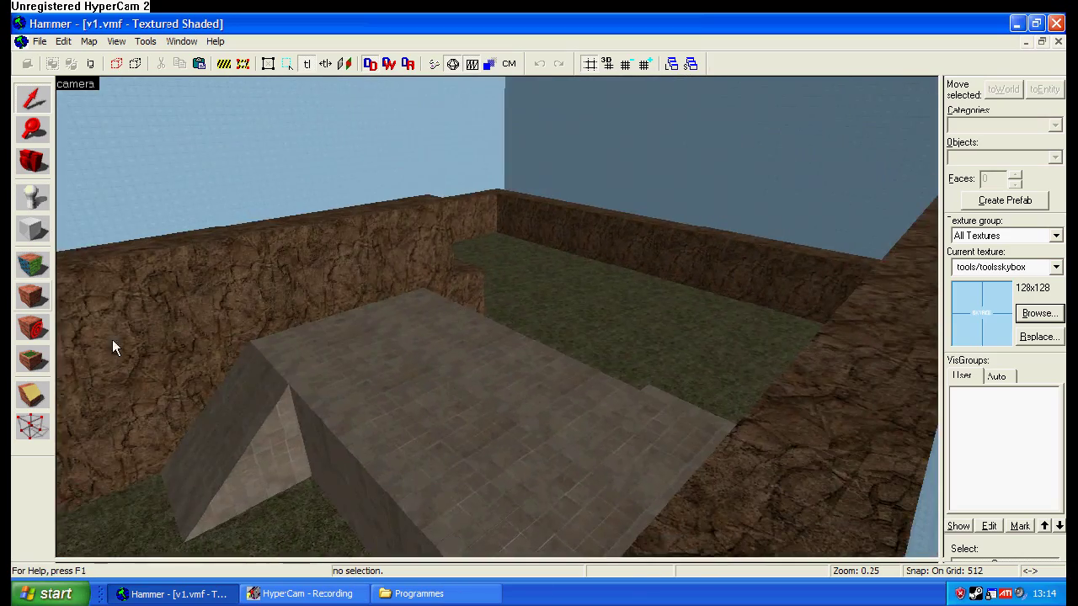
key(z)
key(z)
Step: Place a new entity on the platform and set its class to light_environment
key(shift+e)
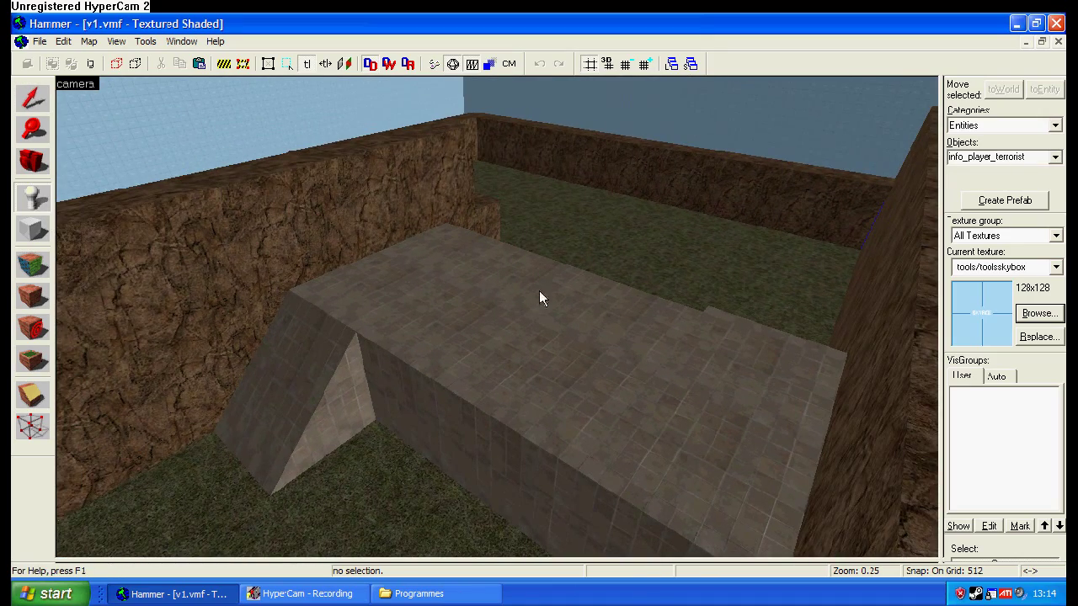
click(540, 297)
key(shift+s)
key(z)
key(z)
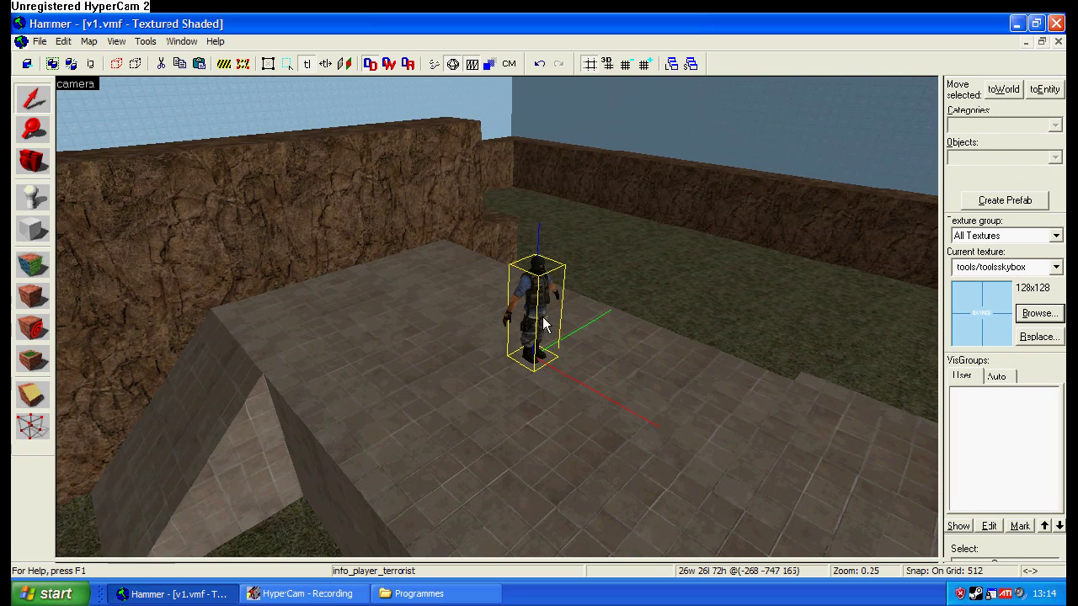
double_click(536, 292)
double_click(460, 177)
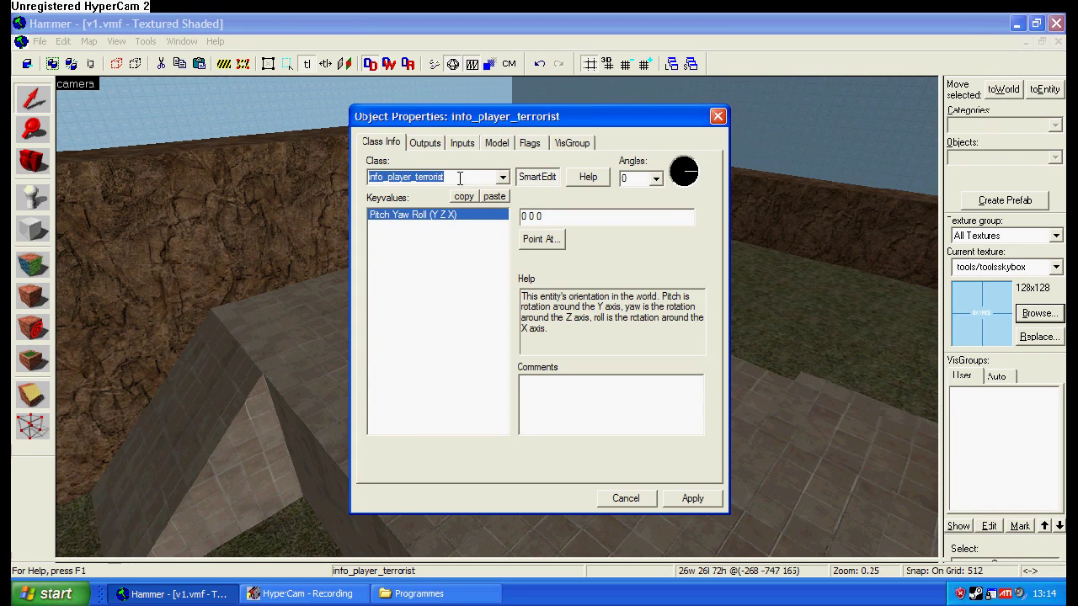
text(light)
click(416, 215)
click(692, 498)
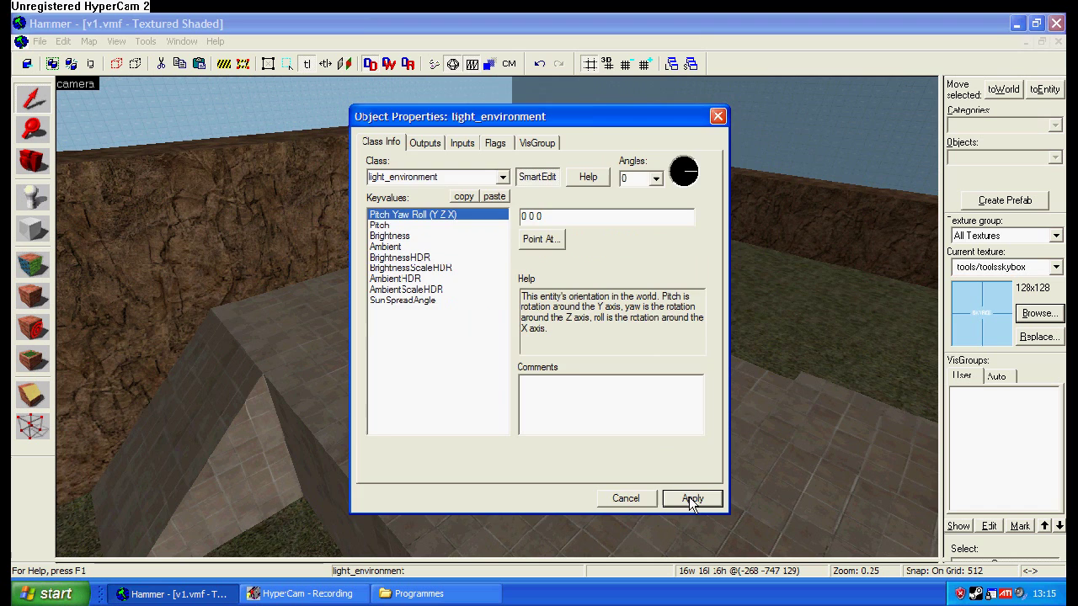
key(Escape)
Step: Raise the light_environment entity high above the map in the 2D views
drag(941, 557, 612, 368)
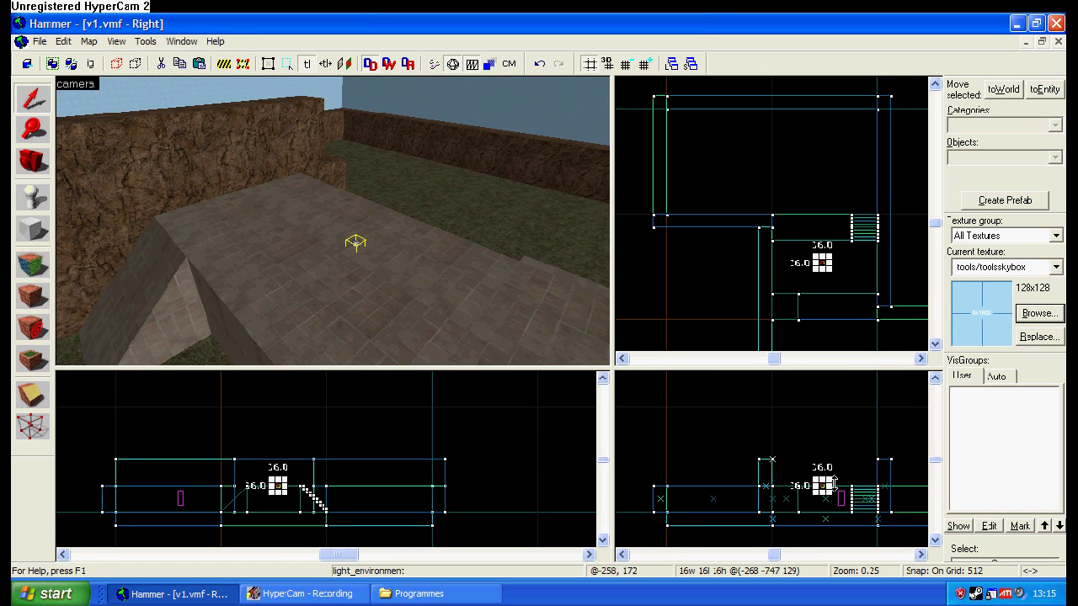
scroll(833, 482, up, 2)
drag(829, 484, 786, 424)
scroll(766, 256, up, 4)
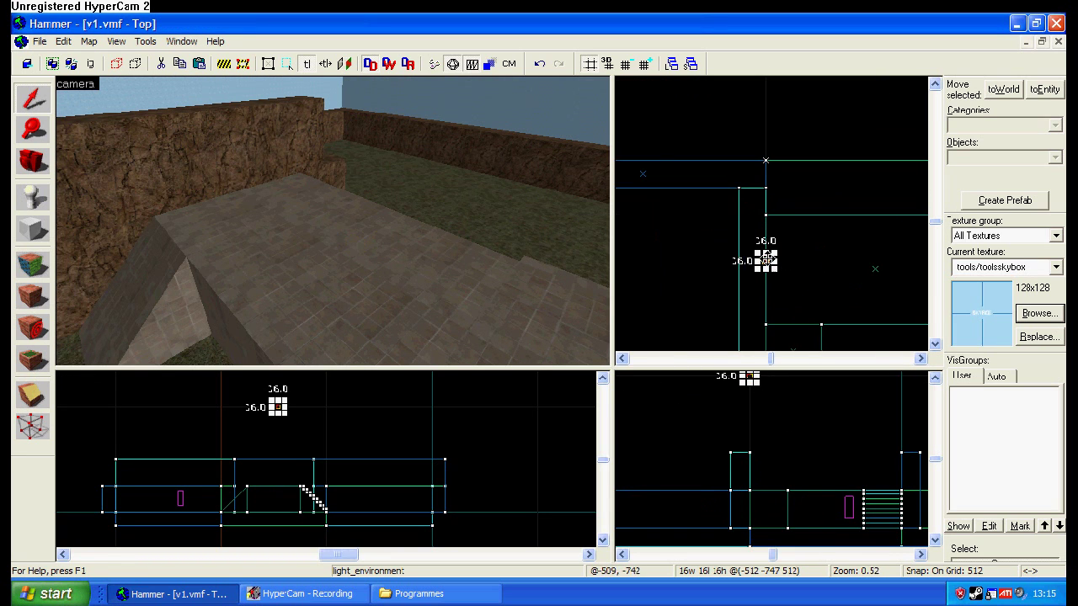
key(z)
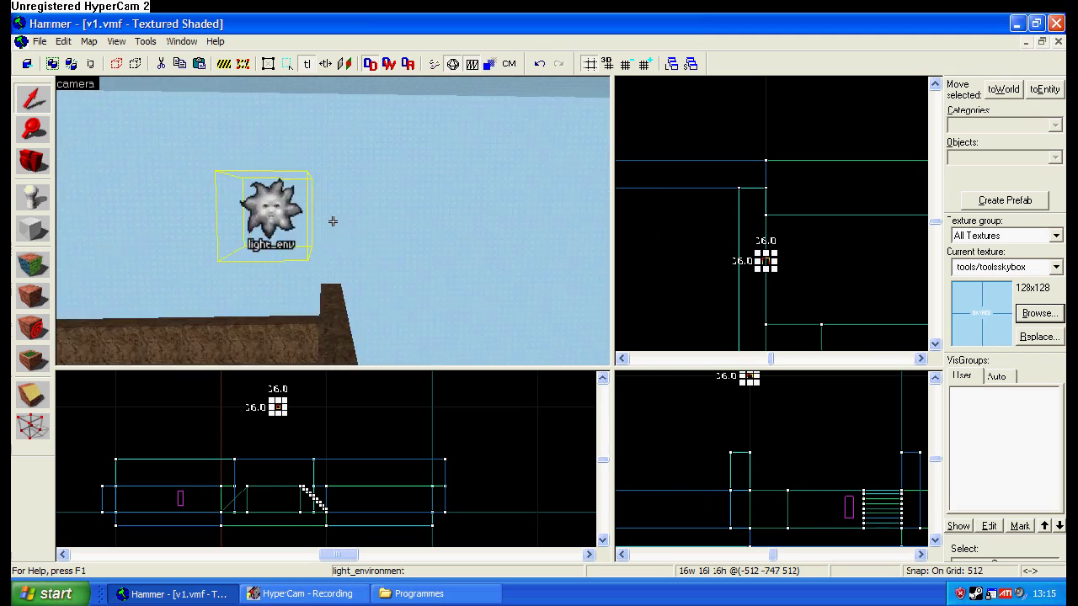
Step: Aim the sun at the grass with Point At, applying angles -35 297 0
double_click(282, 244)
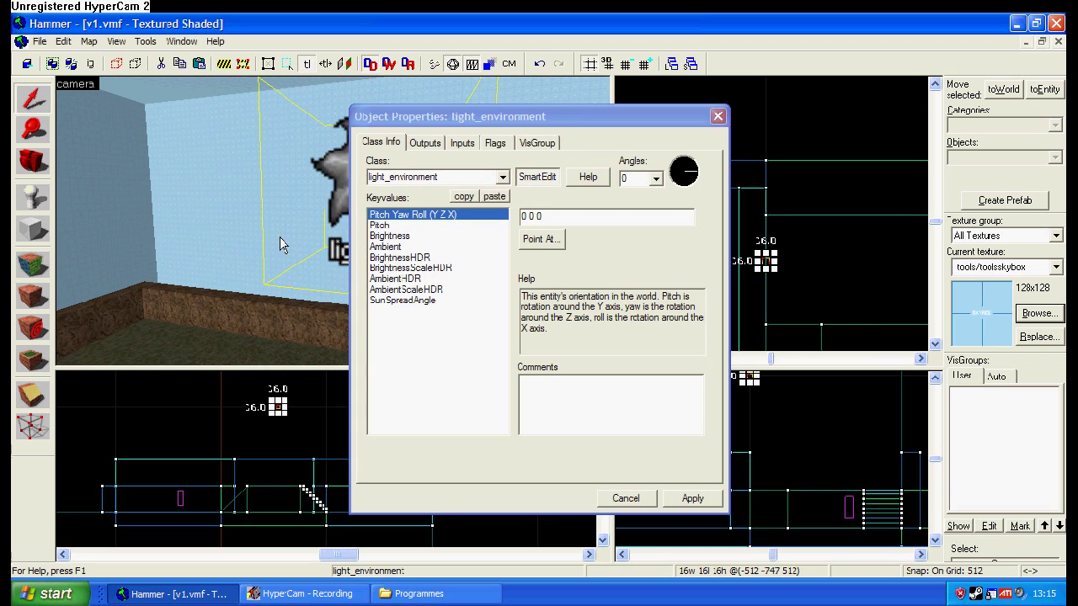
drag(282, 244, 333, 222)
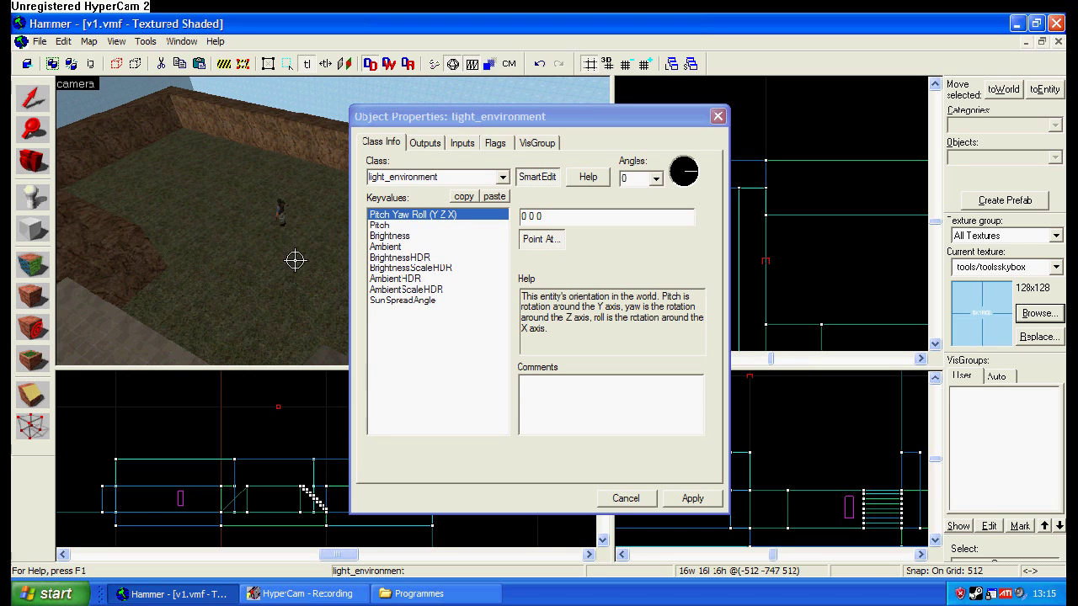
click(320, 197)
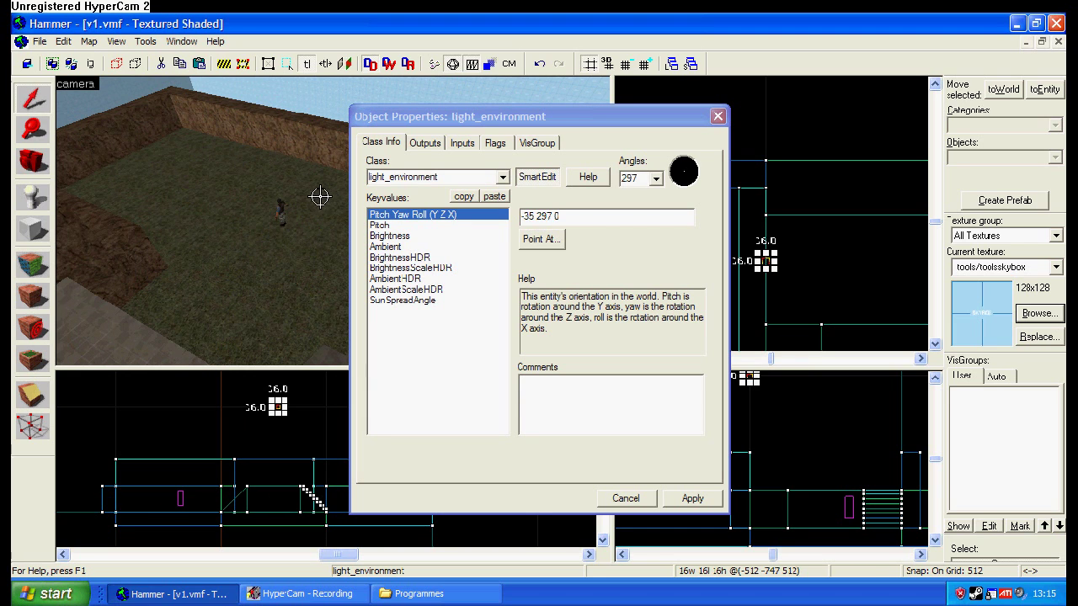
mouse_move(320, 197)
mouse_down()
mouse_move(262, 134)
mouse_move(333, 221)
mouse_up()
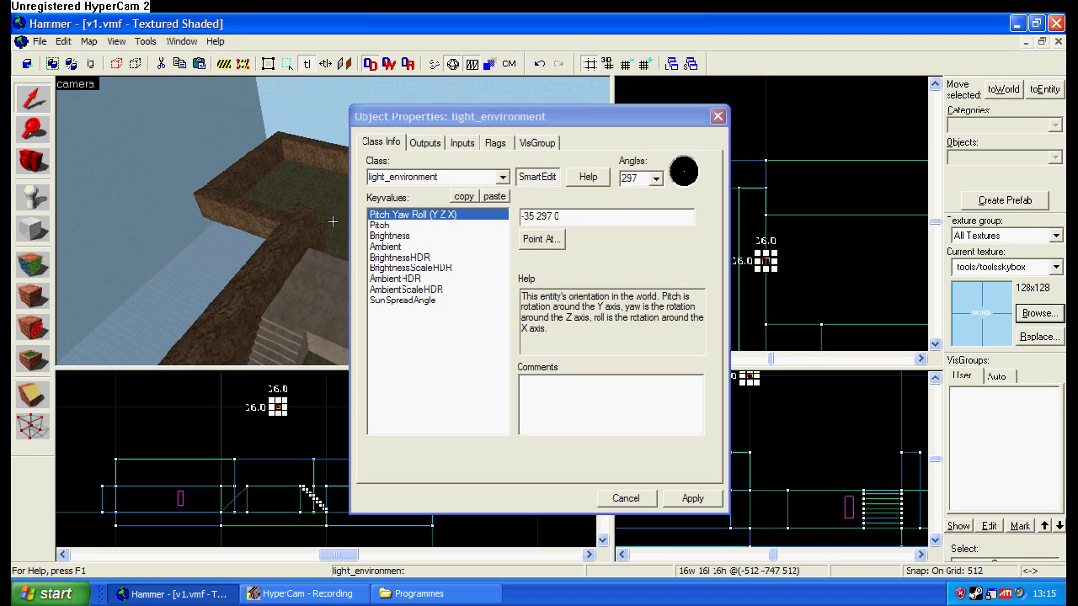
click(717, 116)
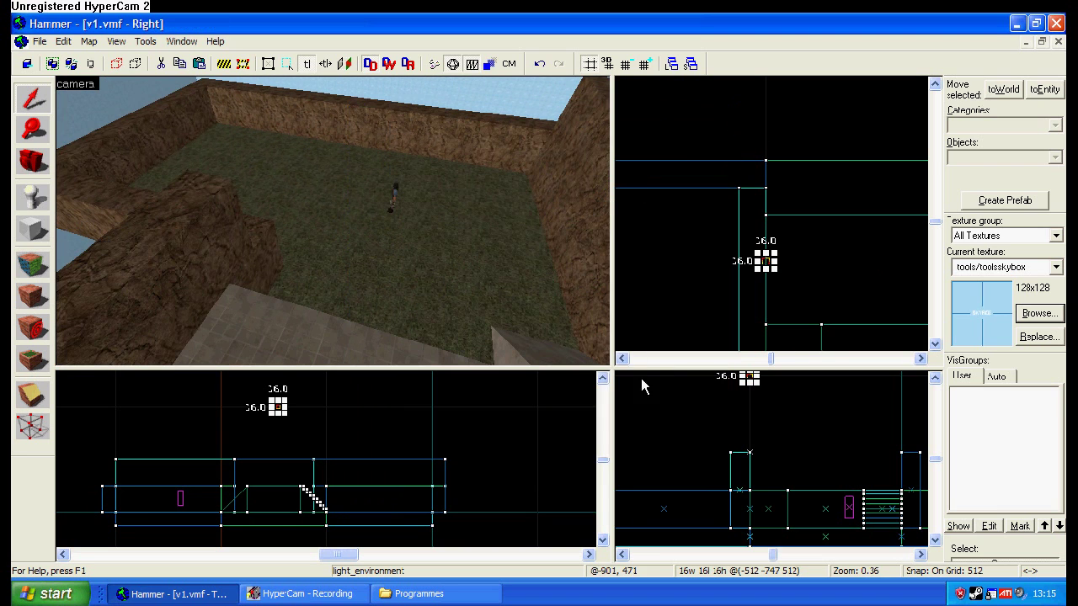
Step: Fly the enlarged 3D camera around to inspect the sky, walls and stone block
drag(606, 366, 937, 559)
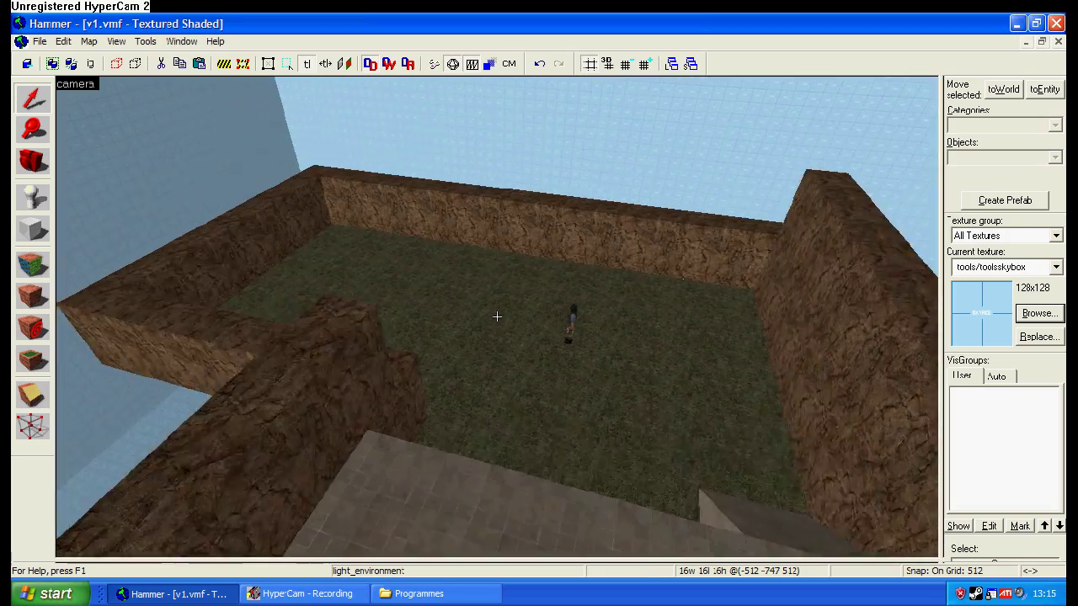
key(Up)
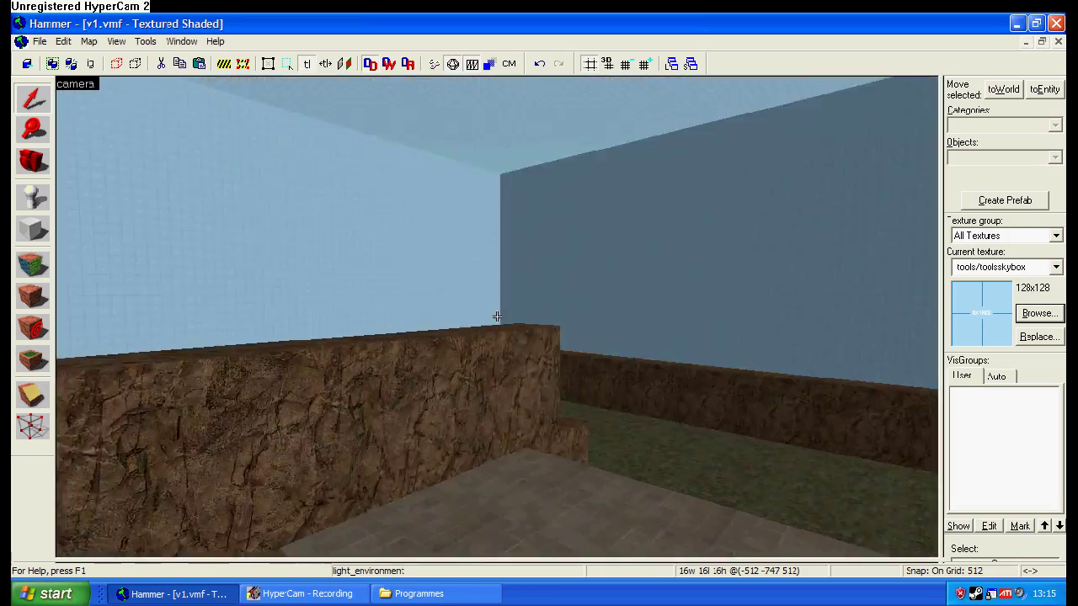
drag(323, 407, 496, 327)
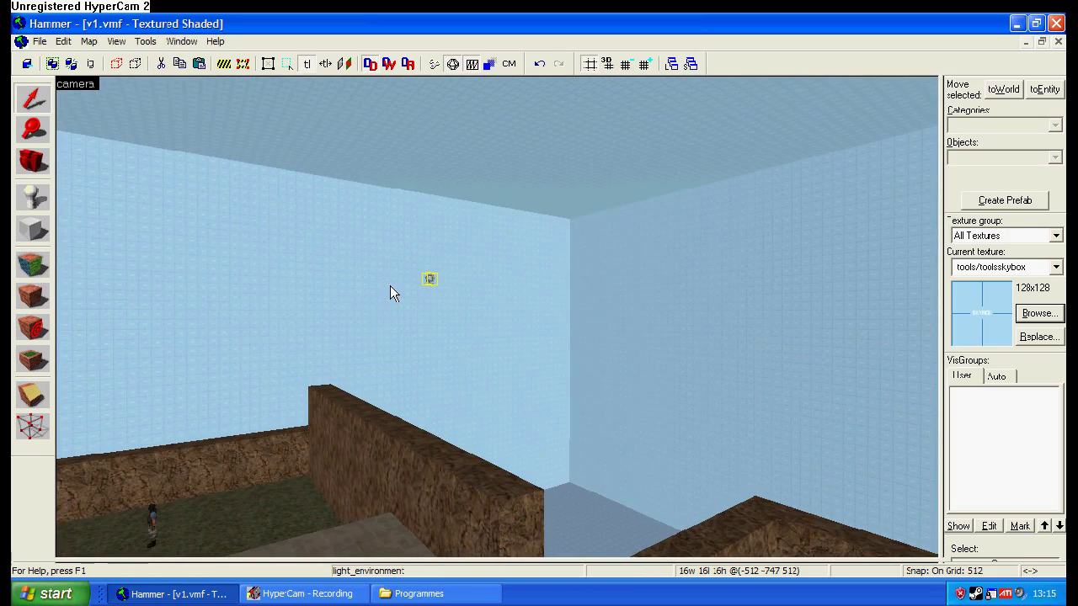
drag(390, 285, 236, 318)
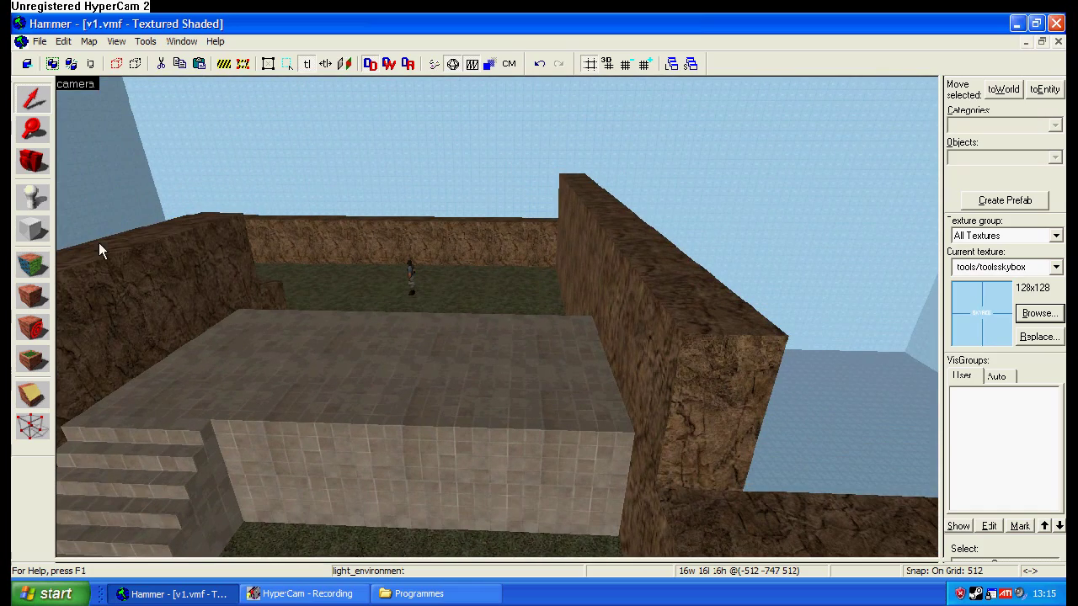
key(z)
key(z)
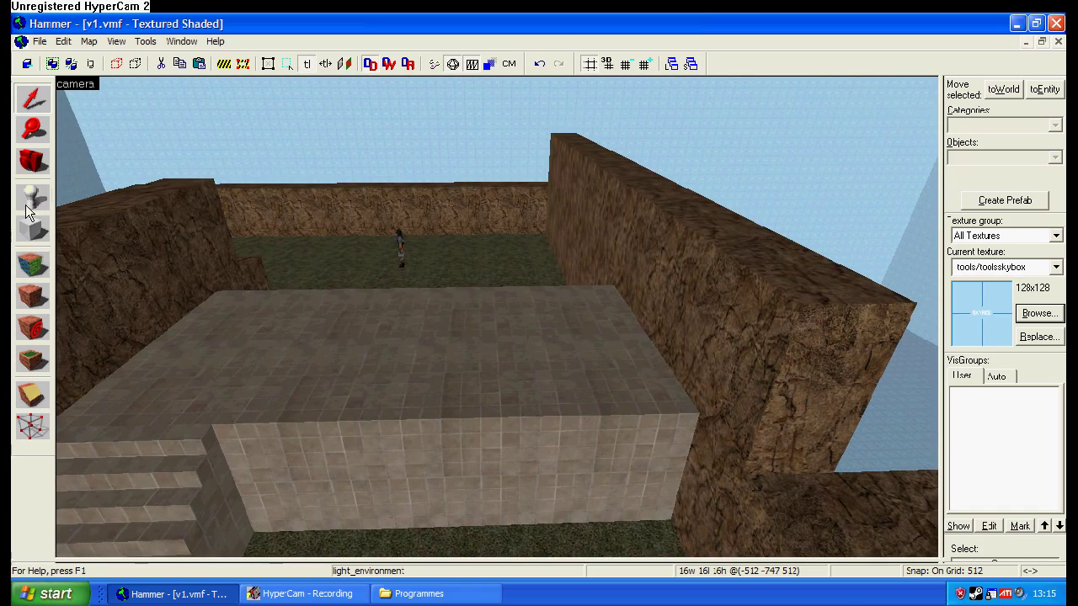
click(32, 199)
key(z)
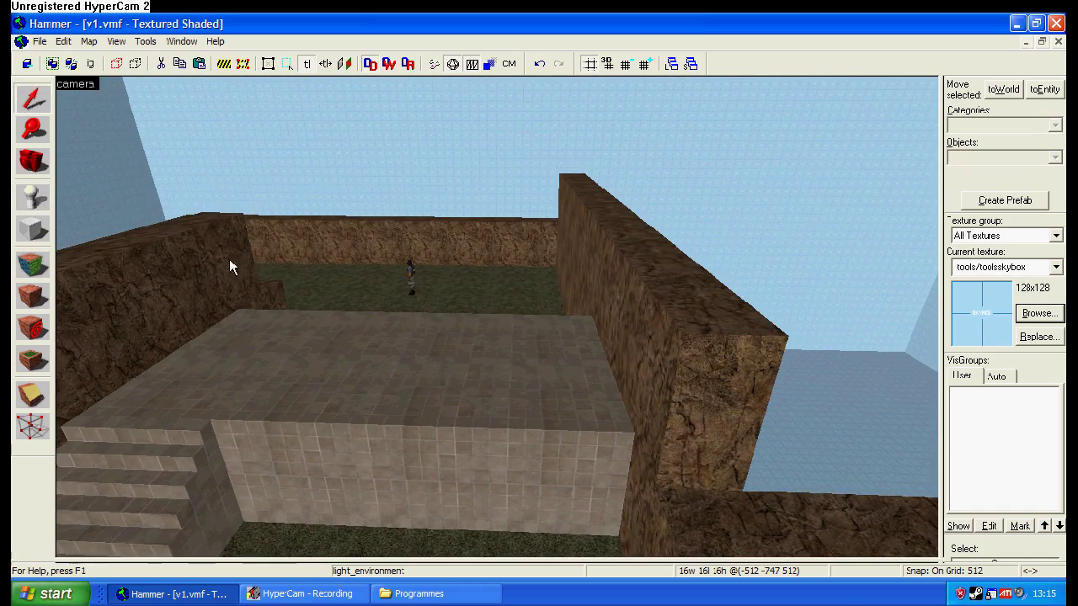
key(z)
key(z)
key(z)
key(z)
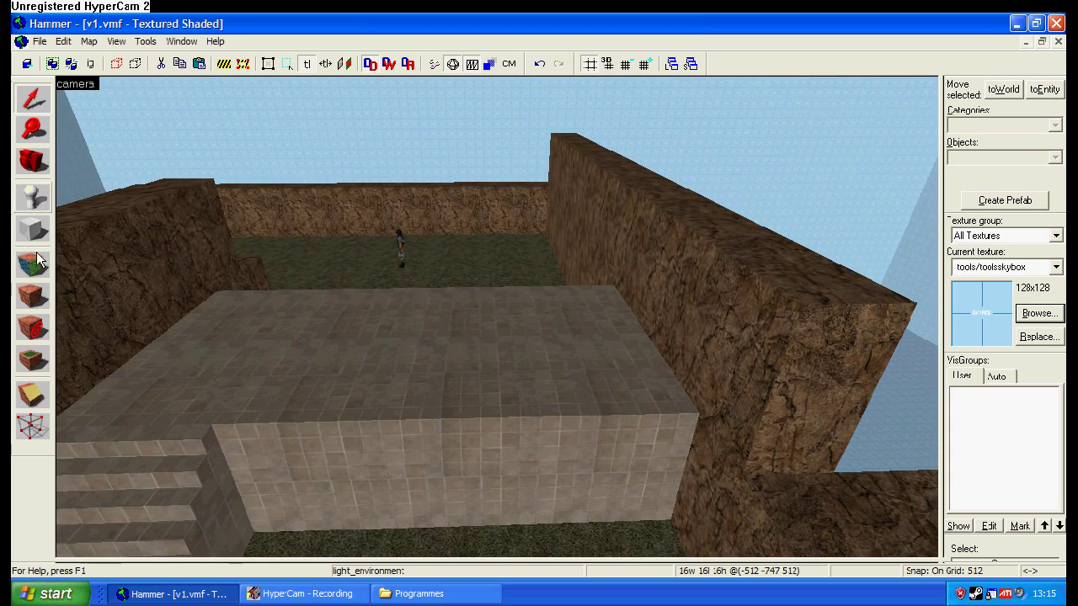
Step: Place a new entity on the platform and set its class to prop_physics
click(32, 199)
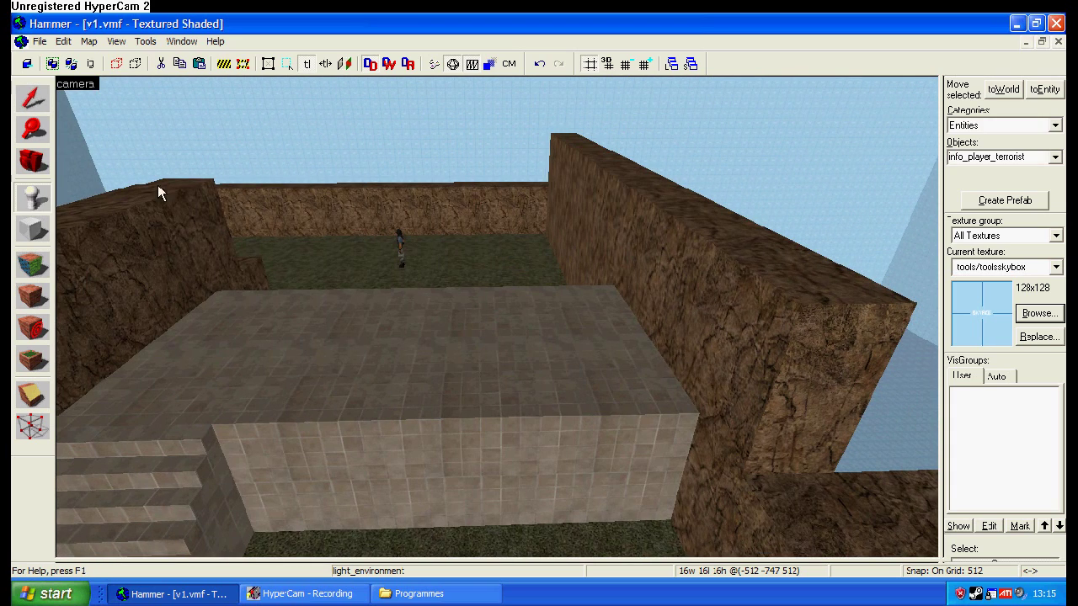
click(374, 329)
key(shift+s)
double_click(387, 284)
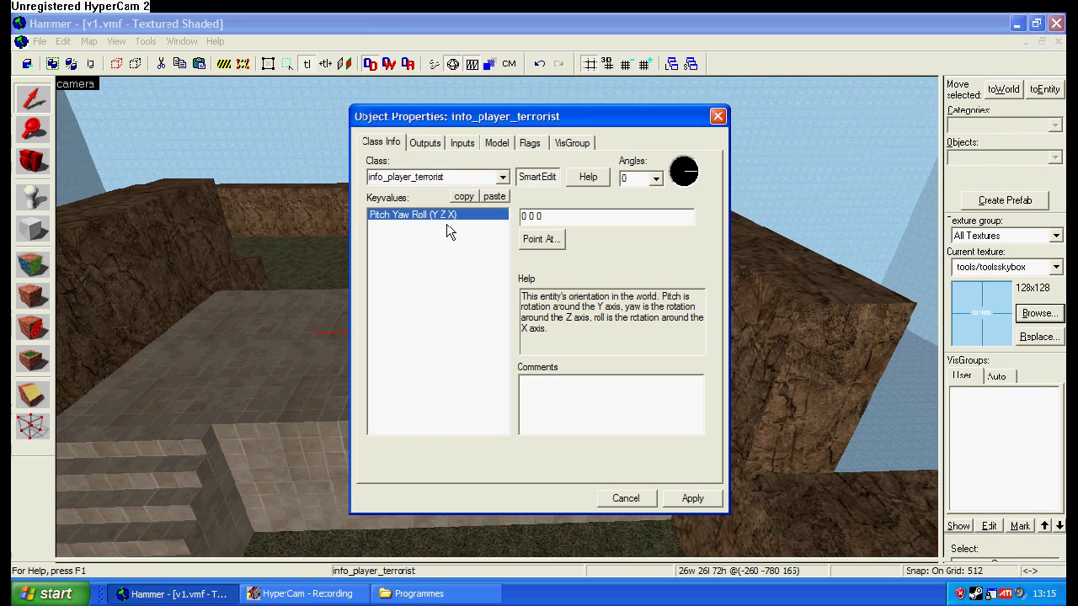
text(prop_detail)
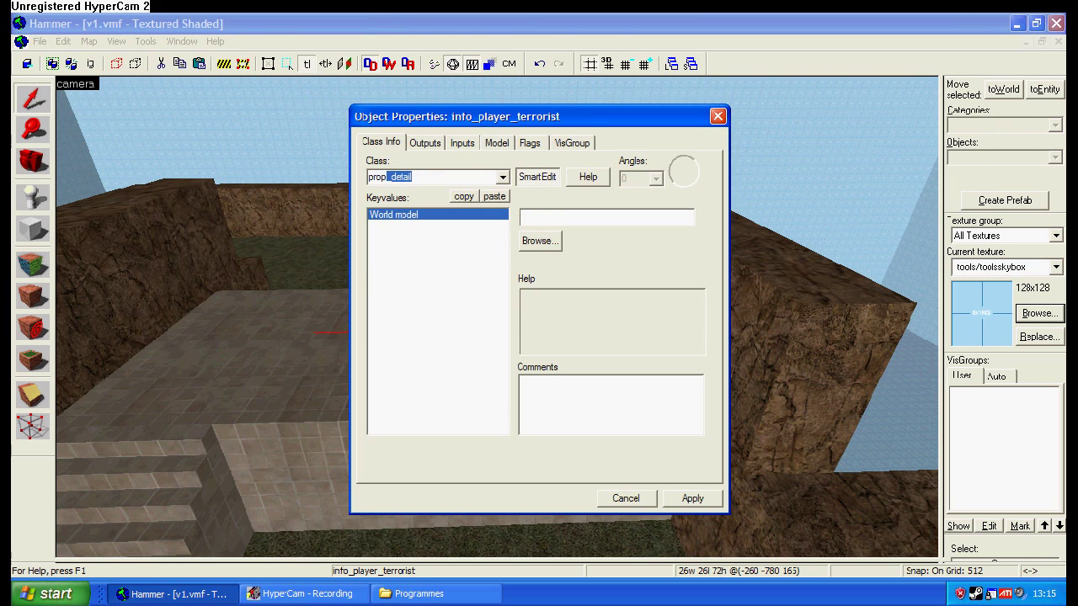
click(502, 177)
scroll(462, 212, down, 1)
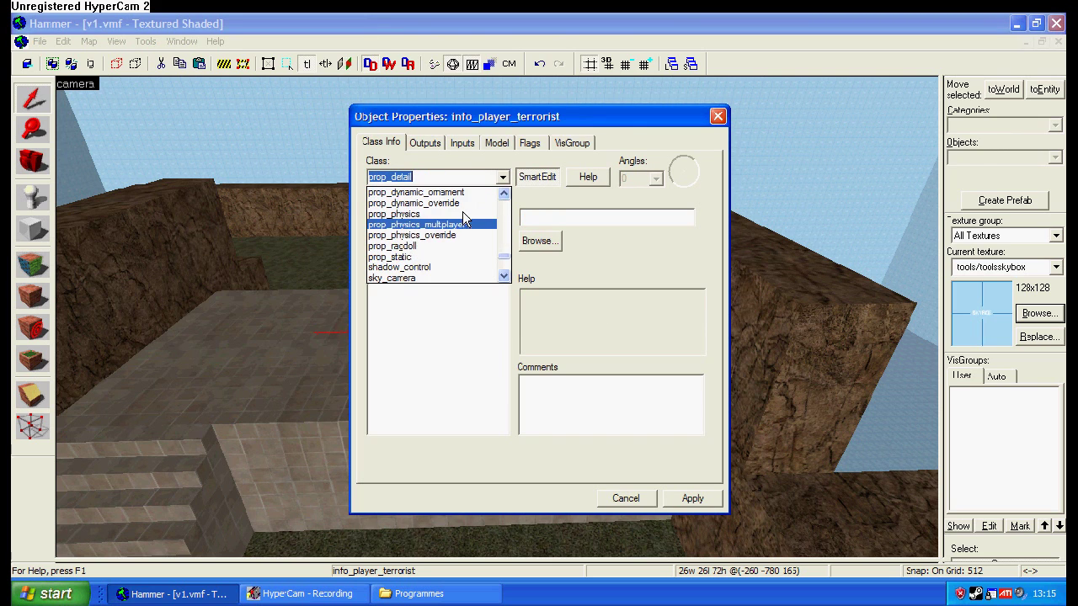
click(444, 258)
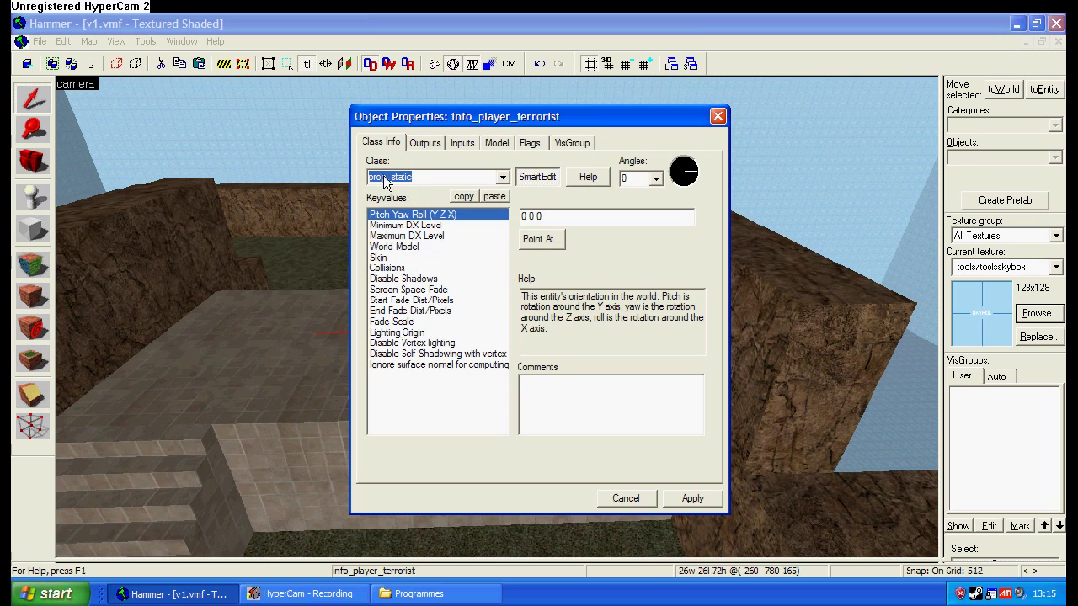
click(500, 183)
scroll(404, 228, up, 1)
scroll(396, 219, up, 2)
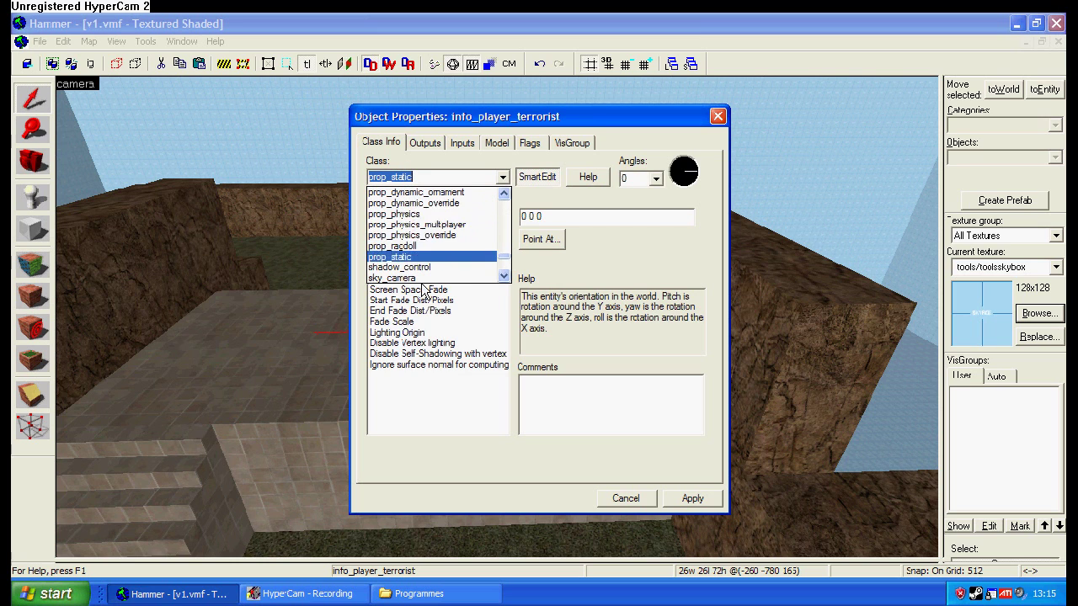
click(422, 216)
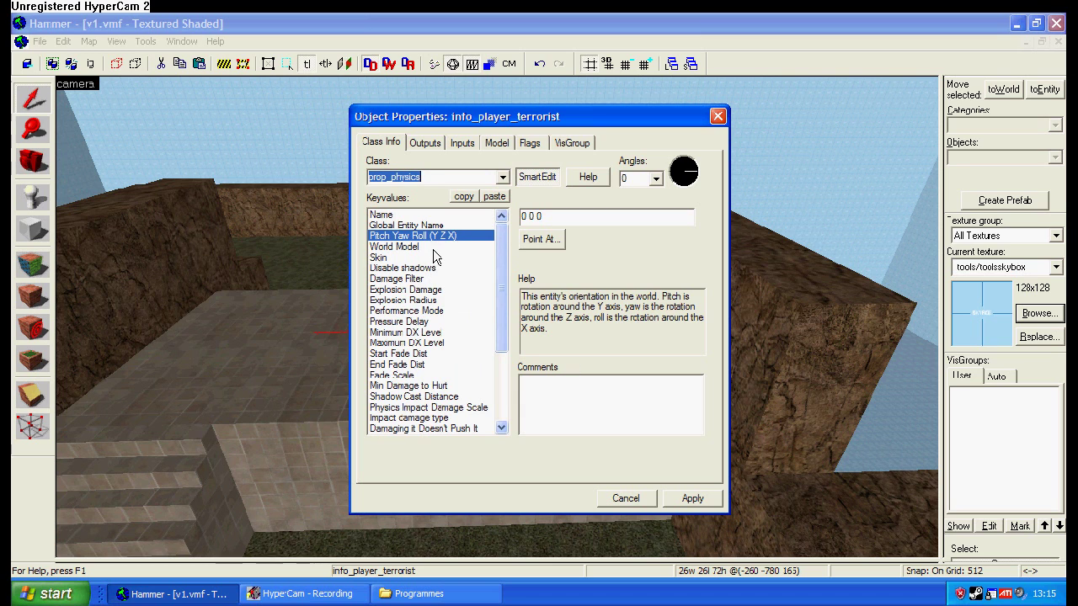
Step: Set the prop's World Model to oildrum001.mdl and apply it
click(398, 247)
click(537, 240)
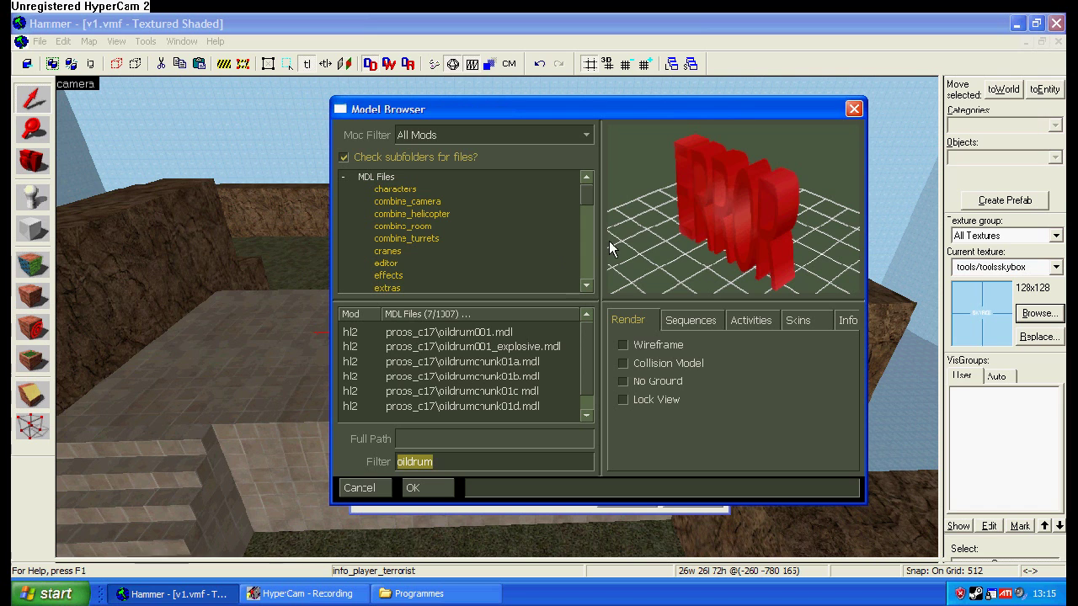
click(542, 330)
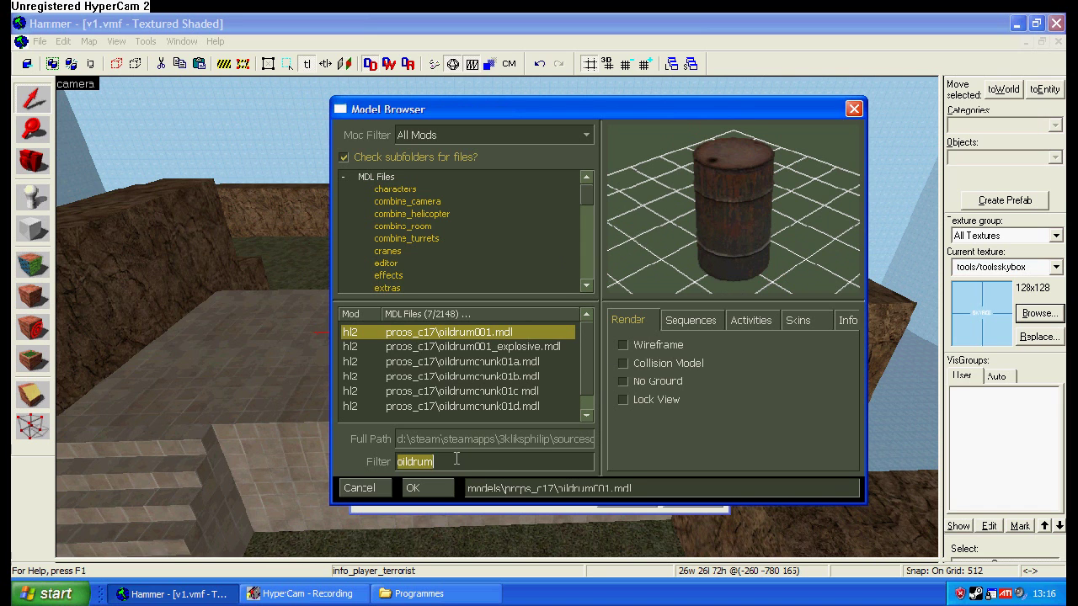
click(421, 488)
click(692, 497)
click(717, 117)
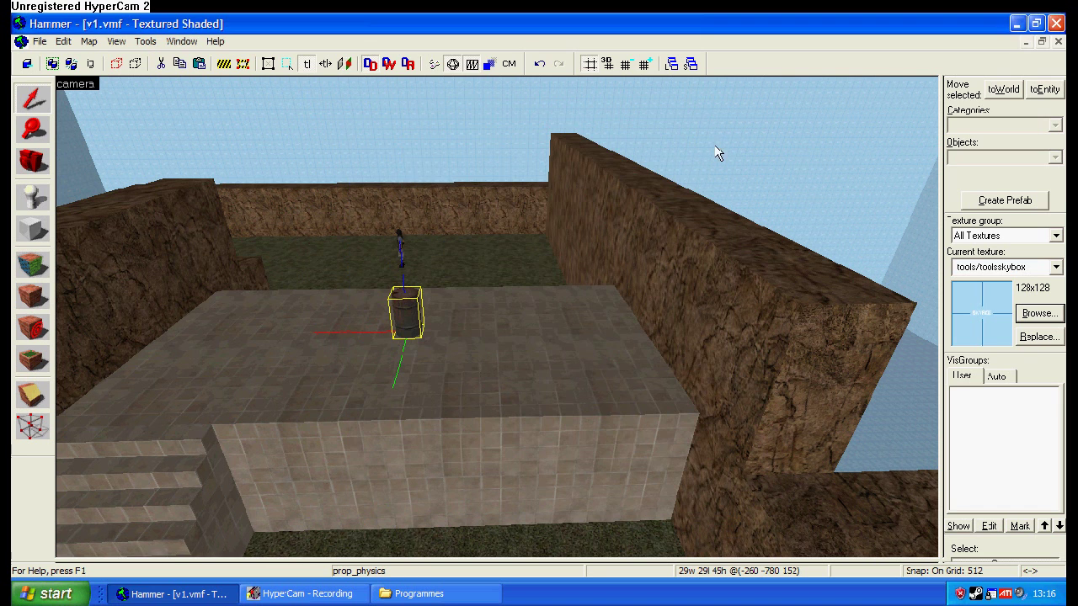
Step: Reopen the oil drum's properties and confirm its class stays prop_physics
drag(944, 563, 558, 359)
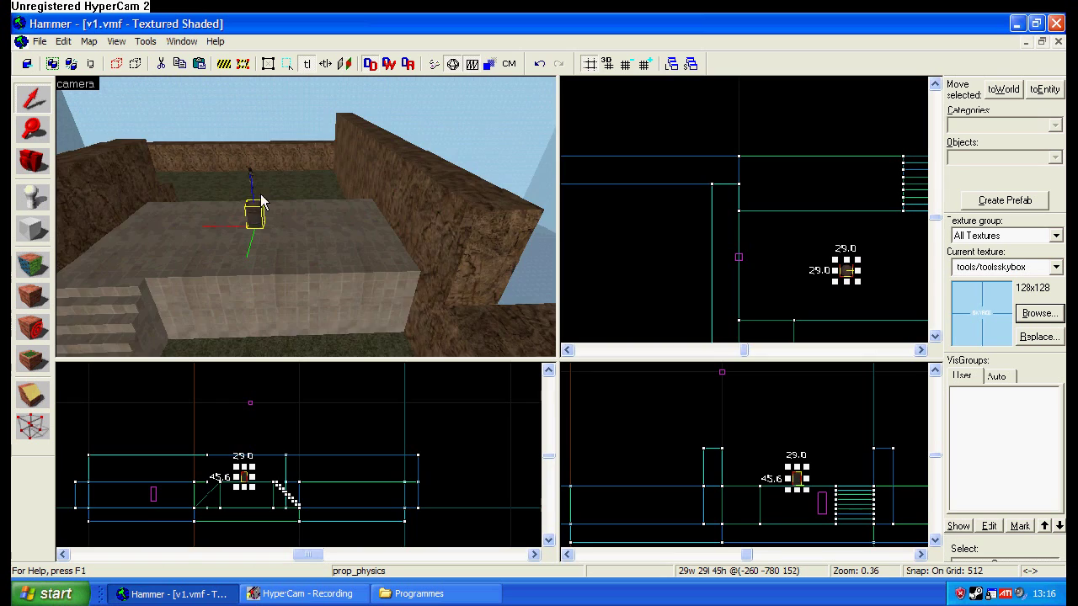
scroll(306, 218, up, 2)
double_click(307, 215)
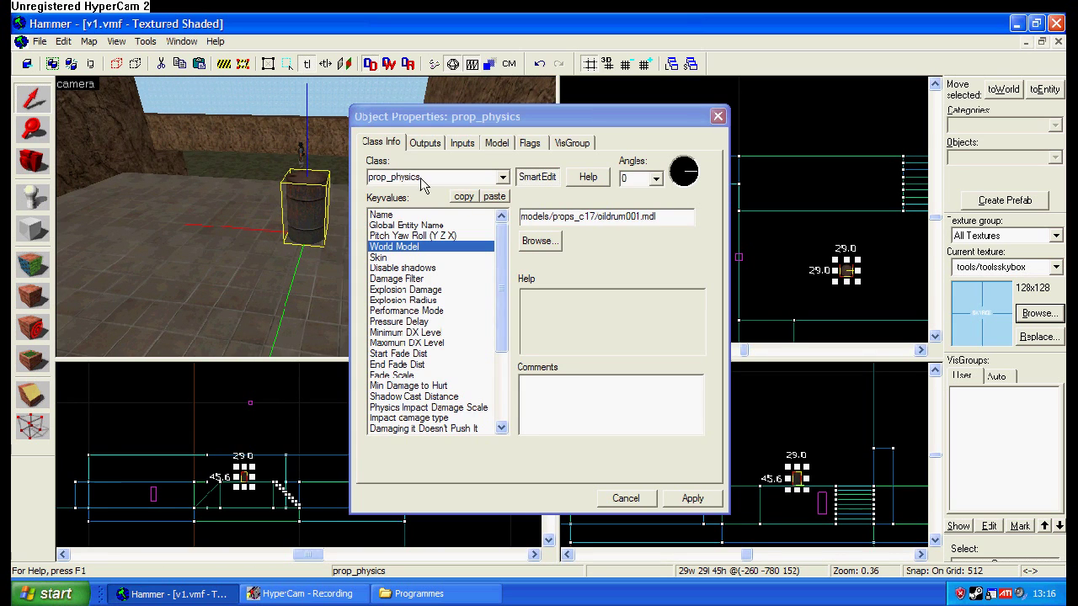
click(500, 177)
click(486, 182)
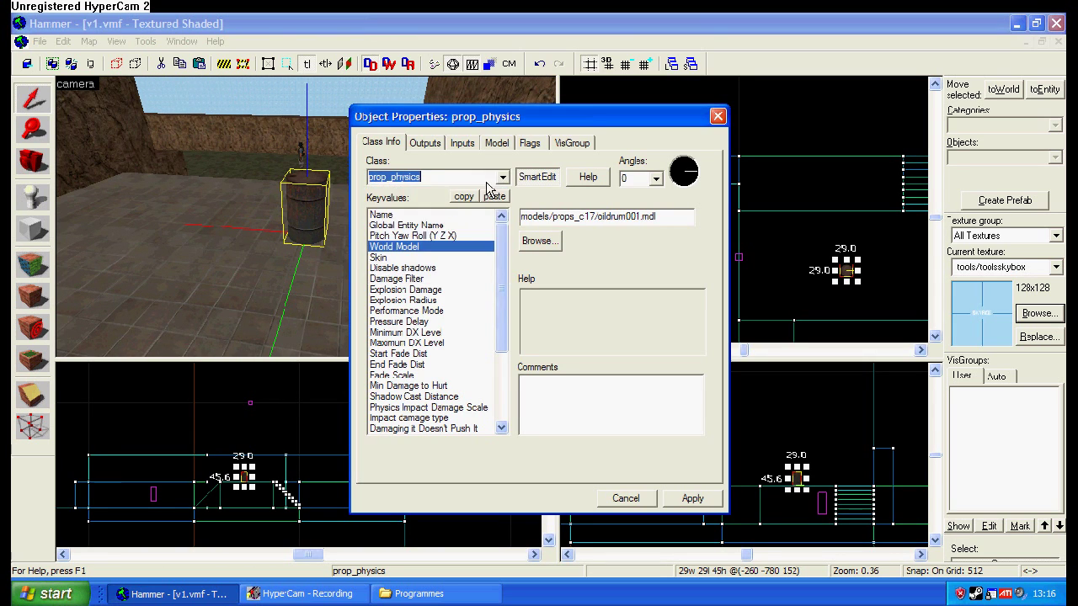
click(717, 117)
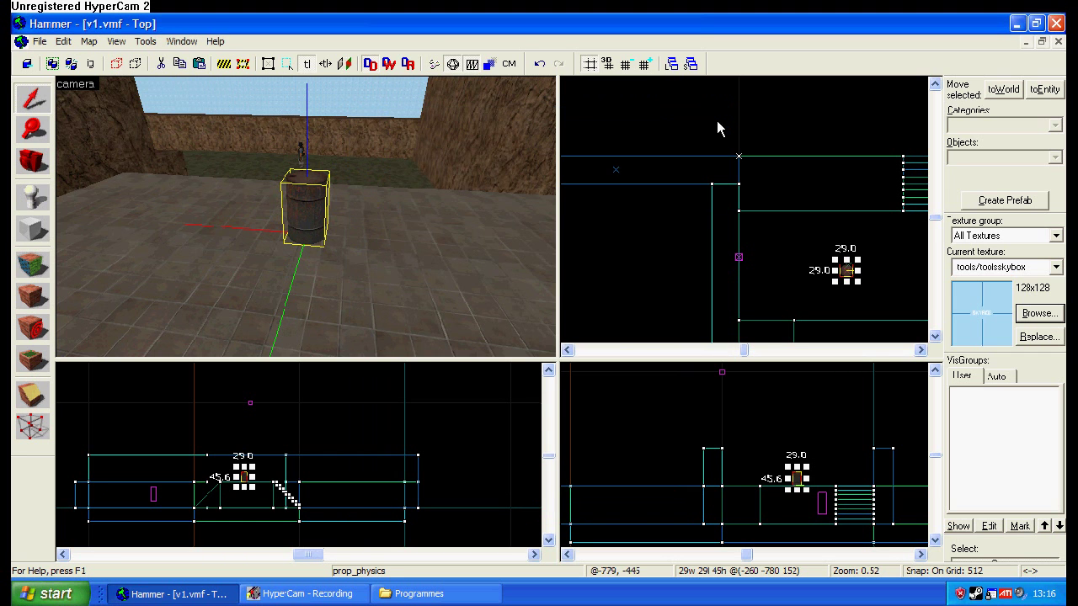
Step: Fly the camera around the room to check the oil drum on the platform
scroll(306, 217, up, 2)
scroll(306, 218, down, 5)
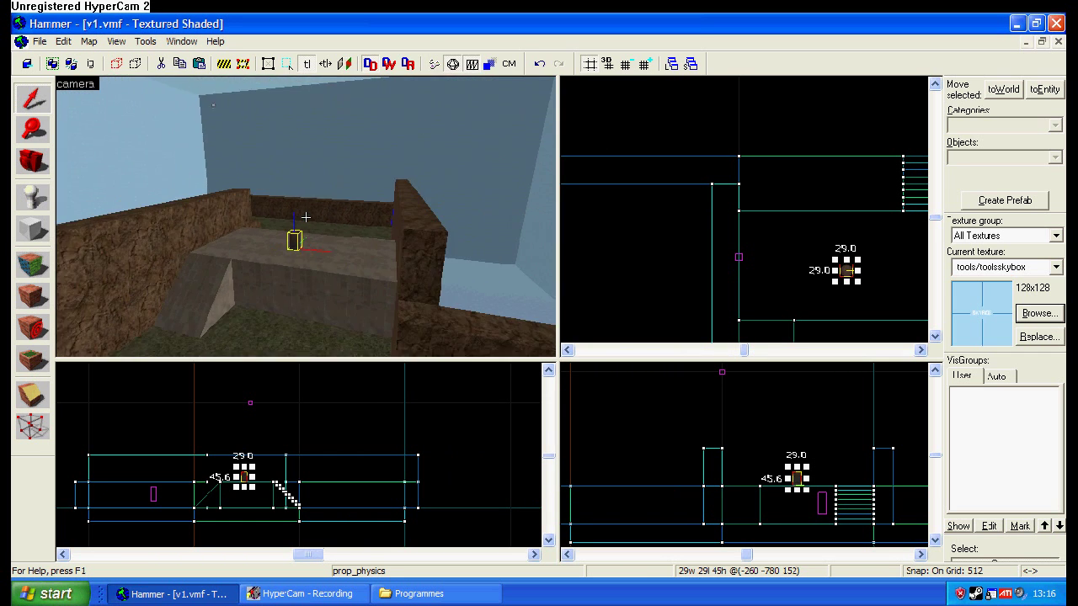
click(305, 217)
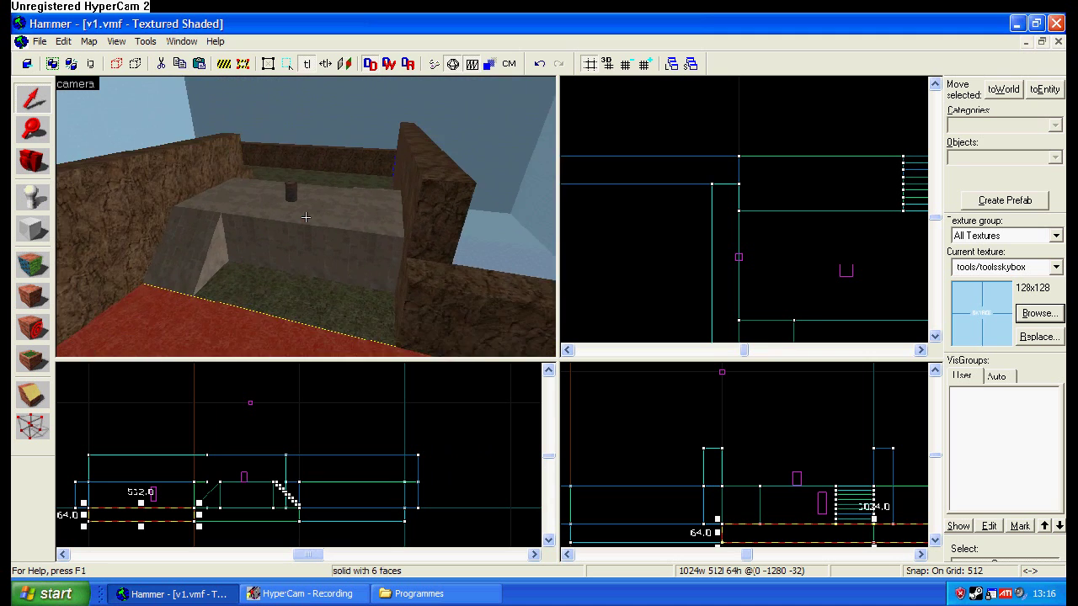
key(z)
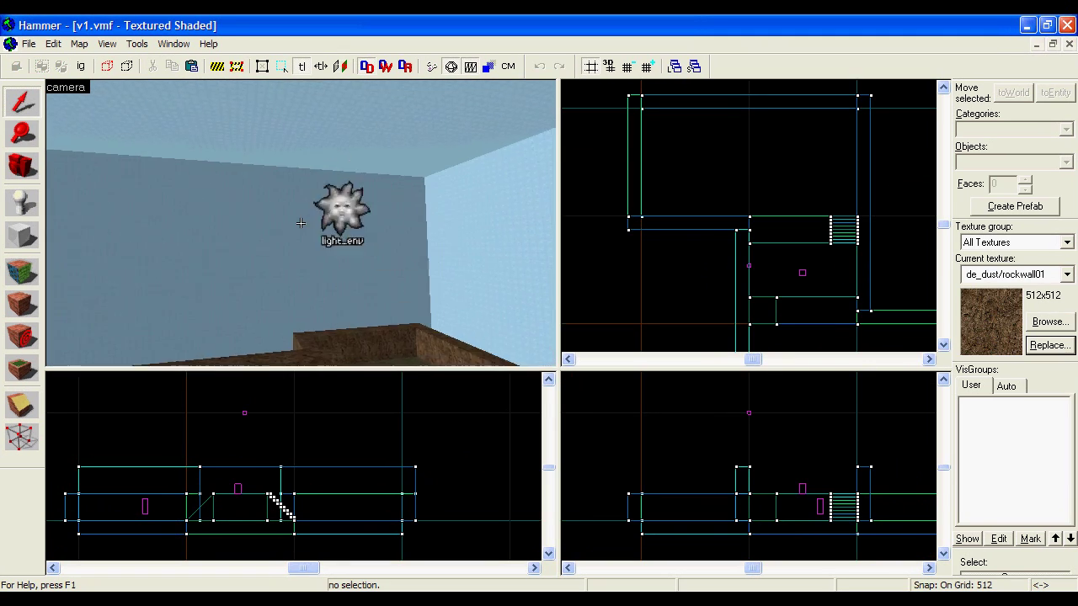
key(w)
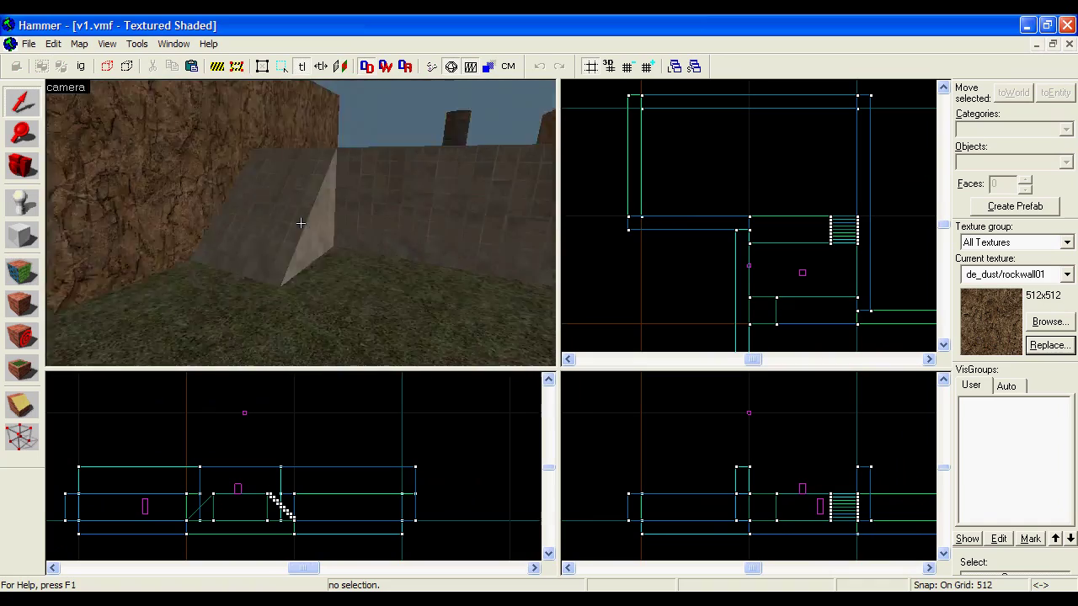
key(w)
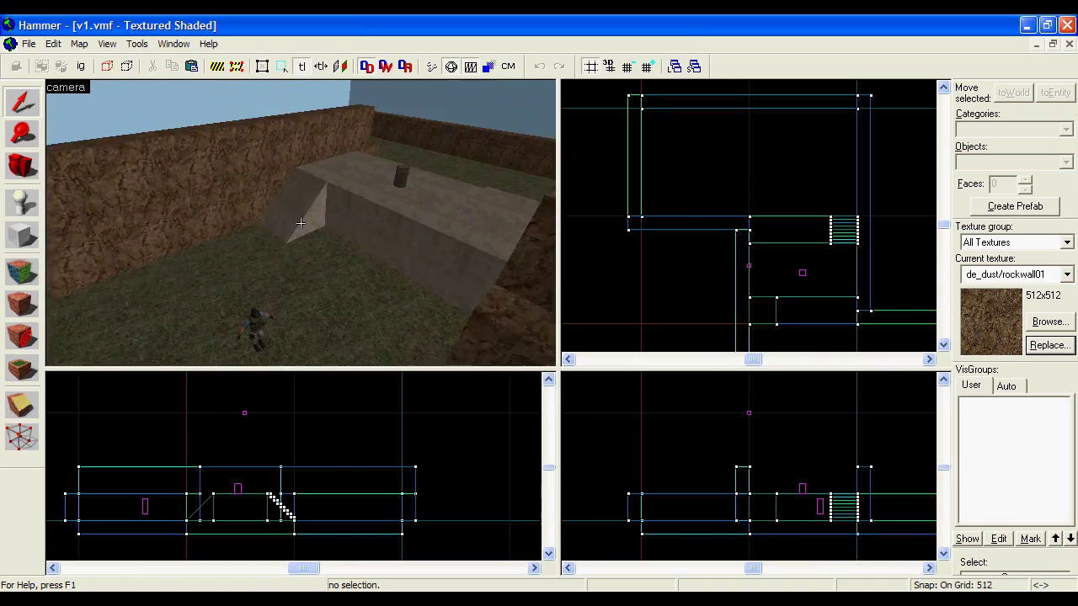
key(w)
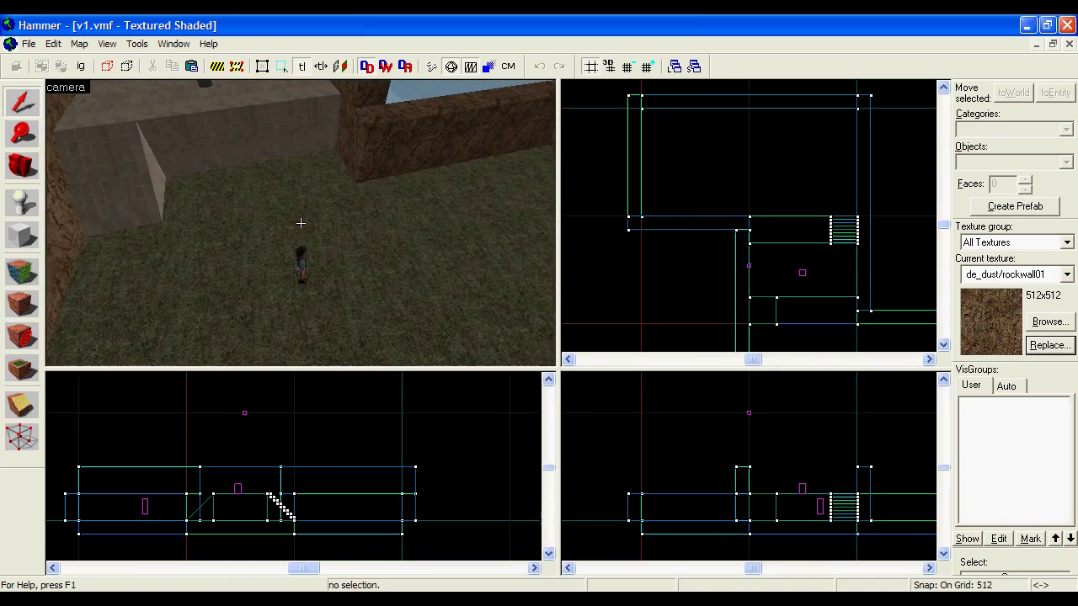
key(s)
key(z)
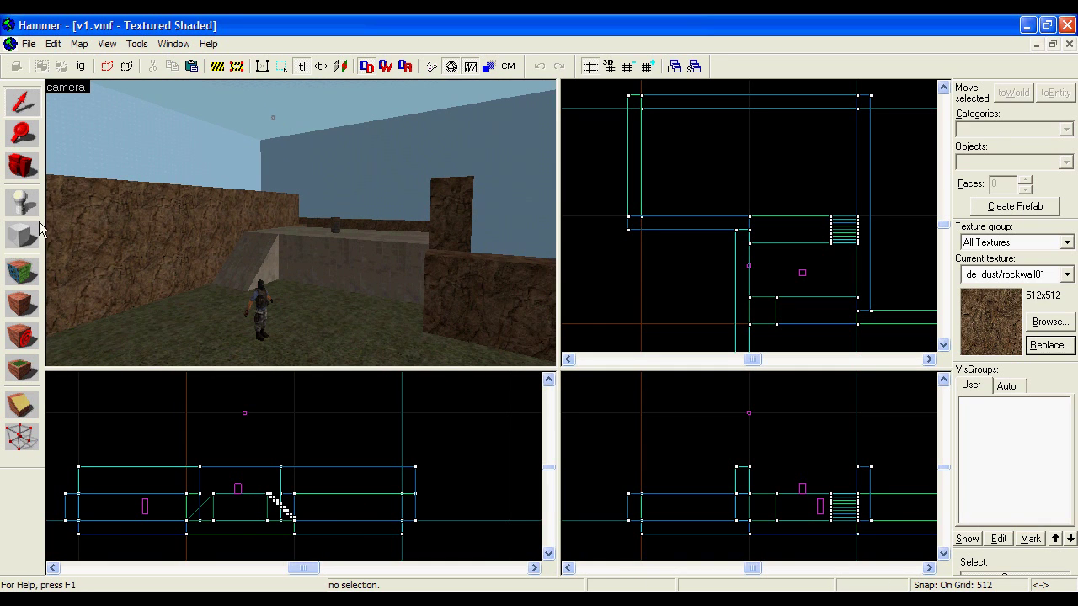
click(23, 237)
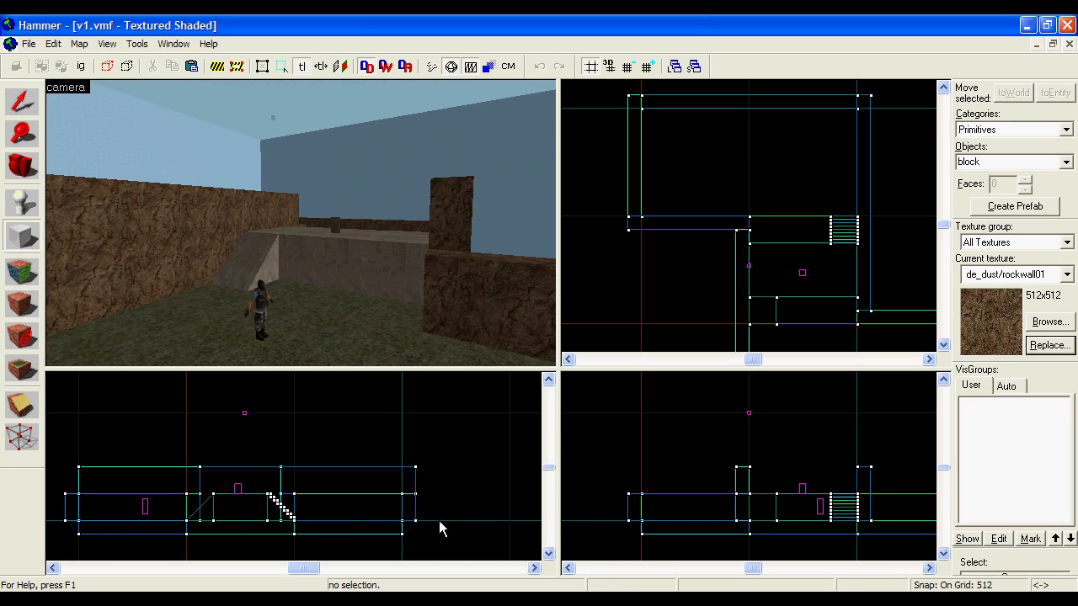
Step: Set the grid to 64 and outline a 256×128 block above the platform
key(s)
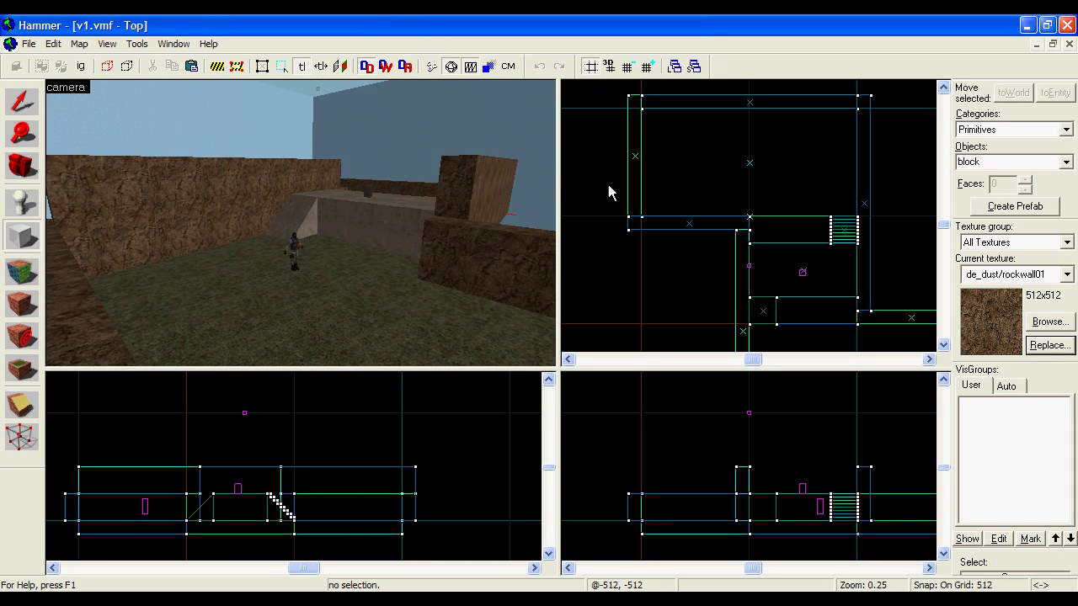
scroll(721, 190, down, 3)
click(611, 68)
click(612, 68)
click(611, 68)
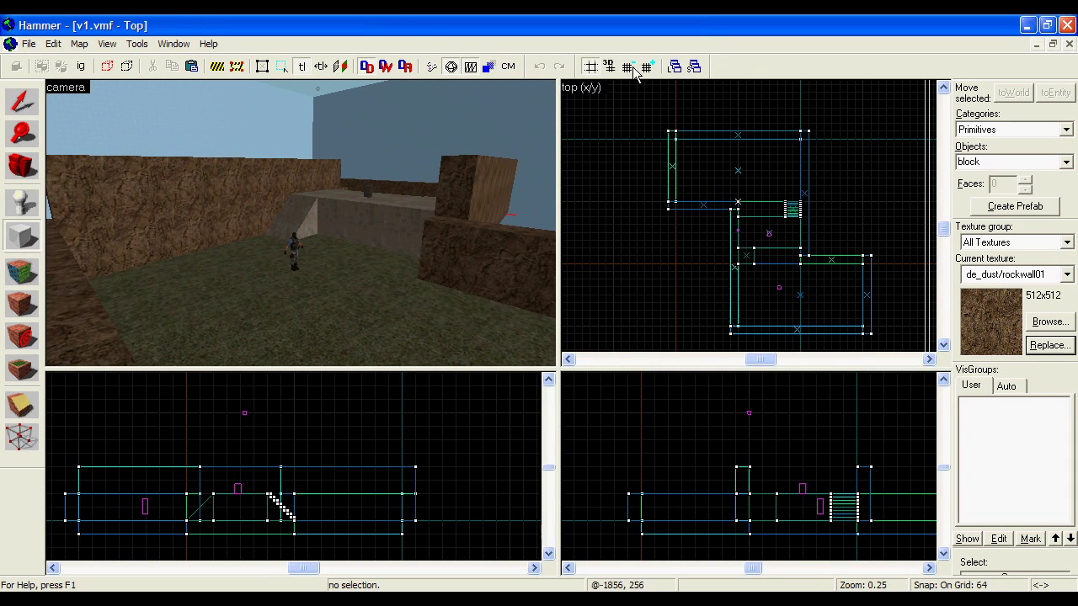
key(w)
scroll(199, 520, up, 2)
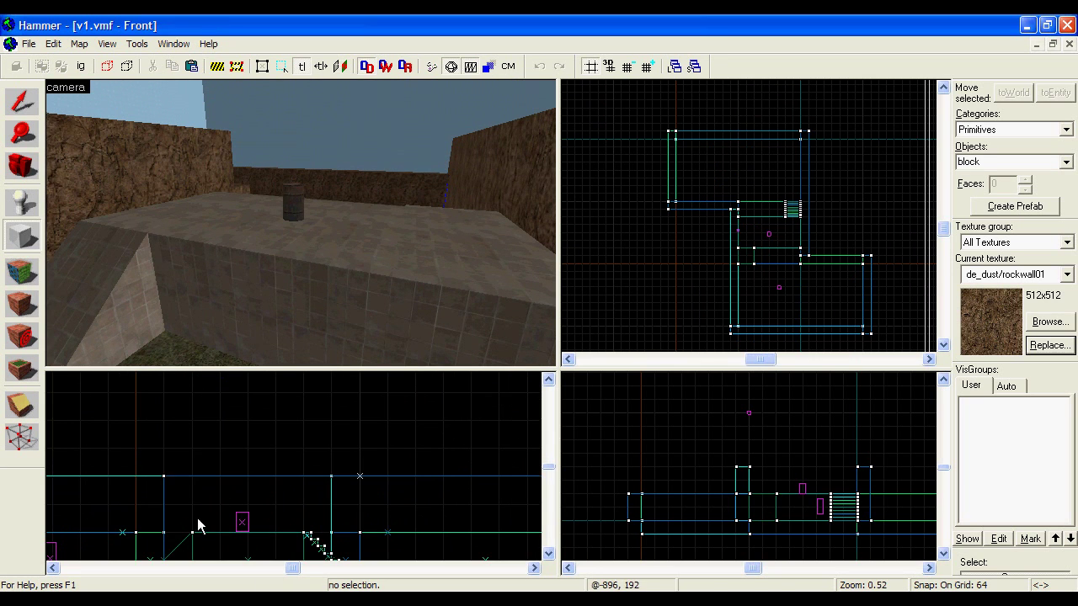
drag(187, 477, 308, 537)
Step: Widen the outline to 384 units, create the block, and reselect it
scroll(758, 177, up, 3)
scroll(764, 200, up, 1)
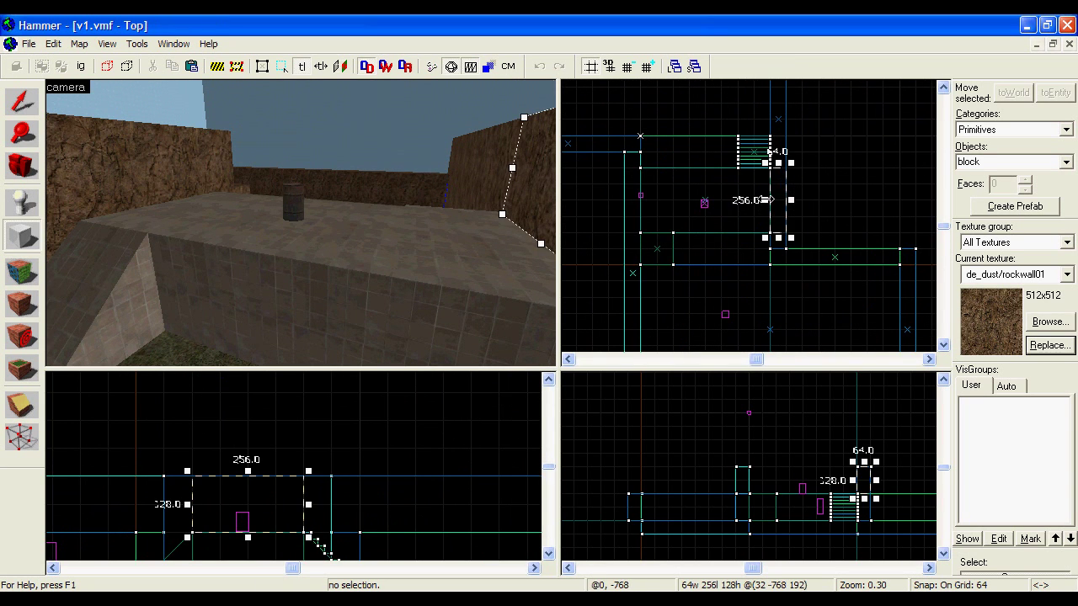
drag(765, 200, 652, 200)
key(s)
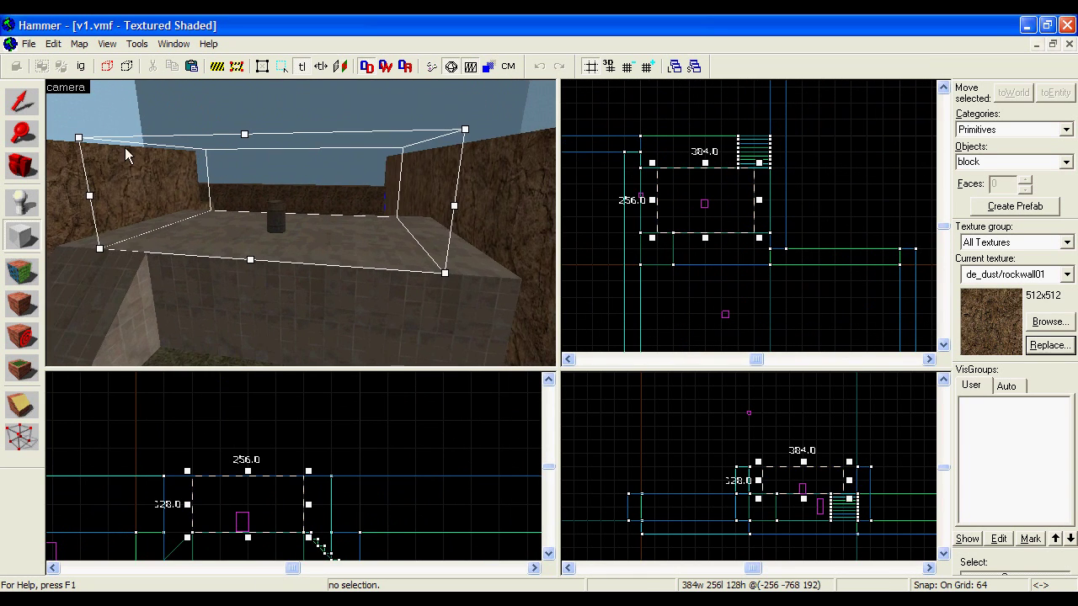
key(a)
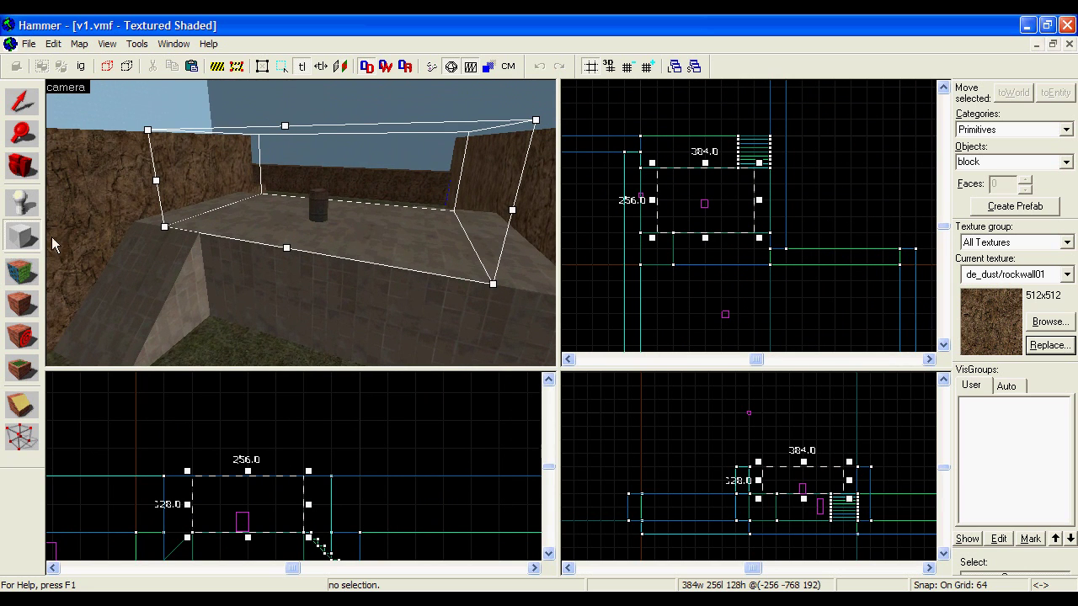
key(Return)
key(shift+s)
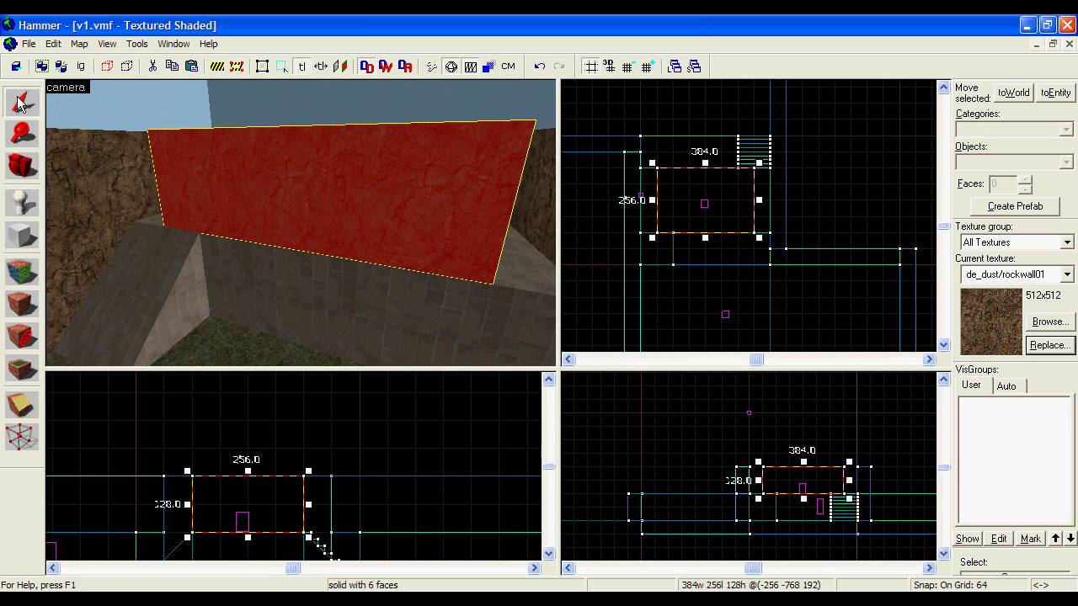
key(Escape)
click(364, 176)
Step: Texture the new block with tools/toolstrigger and convert it into a brush entity
click(1050, 321)
text(trigger)
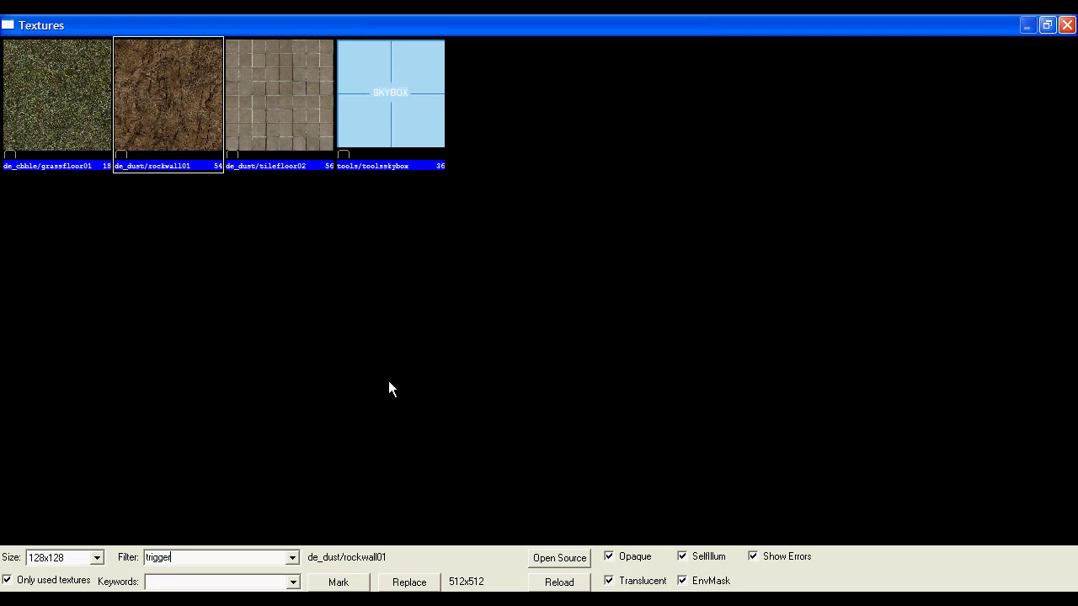
key(Return)
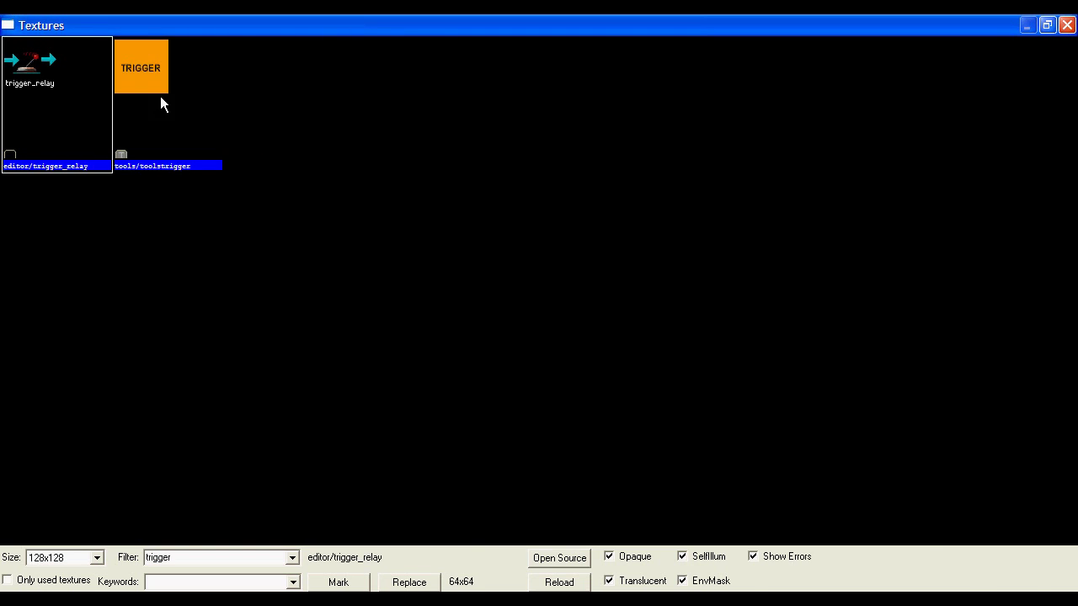
double_click(177, 58)
click(22, 300)
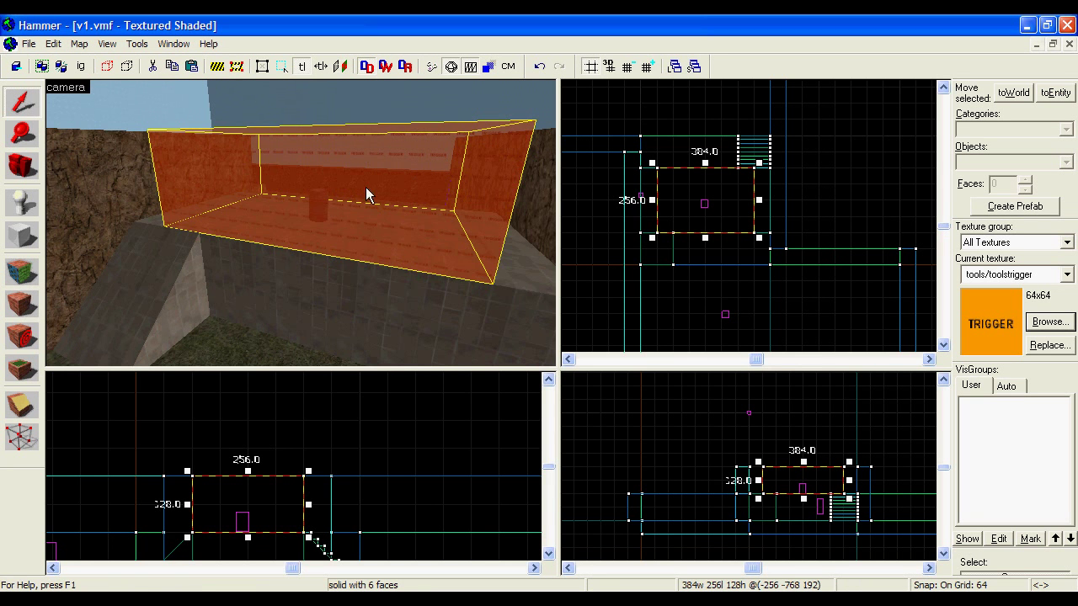
key(z)
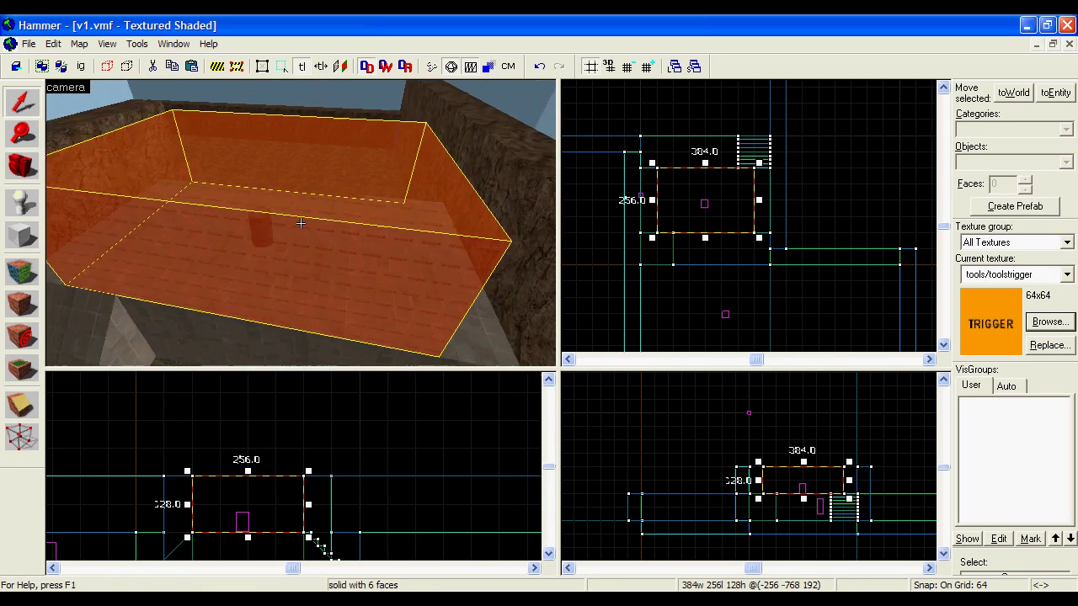
key(z)
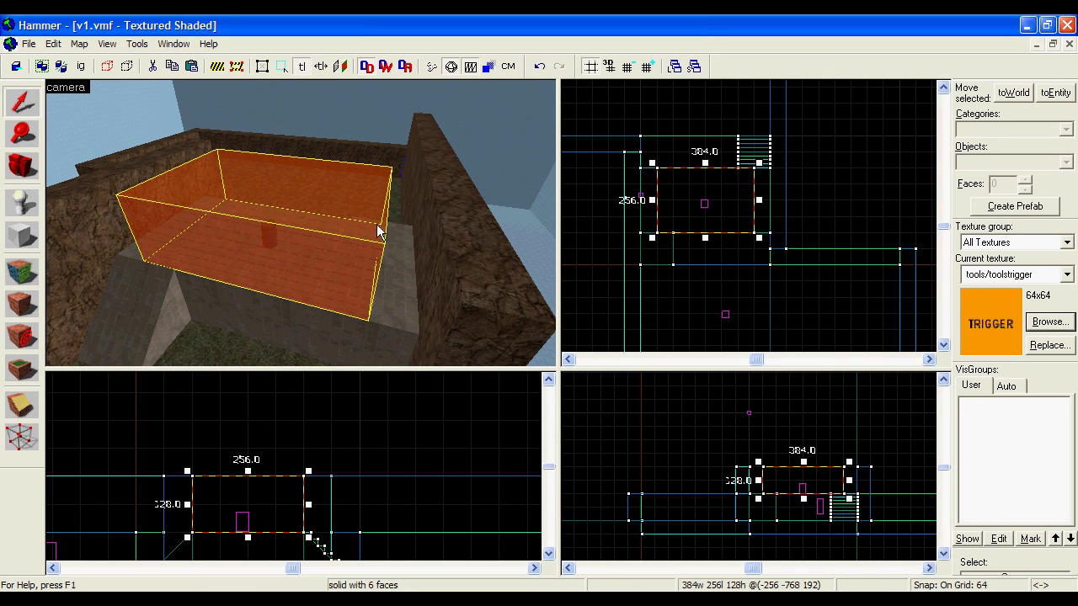
key(ctrl+t)
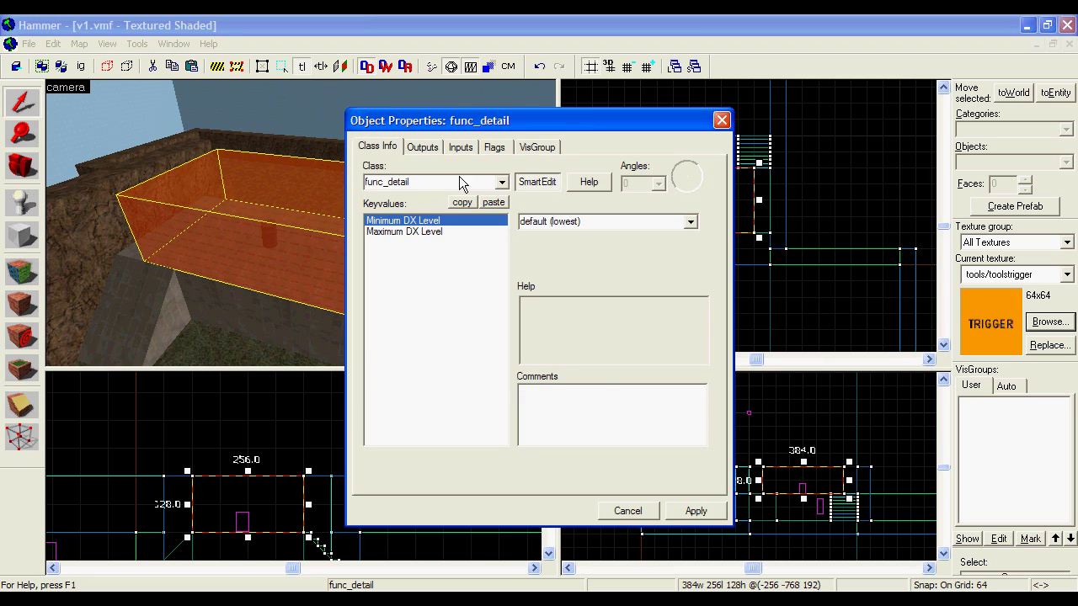
Step: Set the trigger block's class to func_bomb_target, apply, and close its properties
click(503, 184)
scroll(429, 244, up, 2)
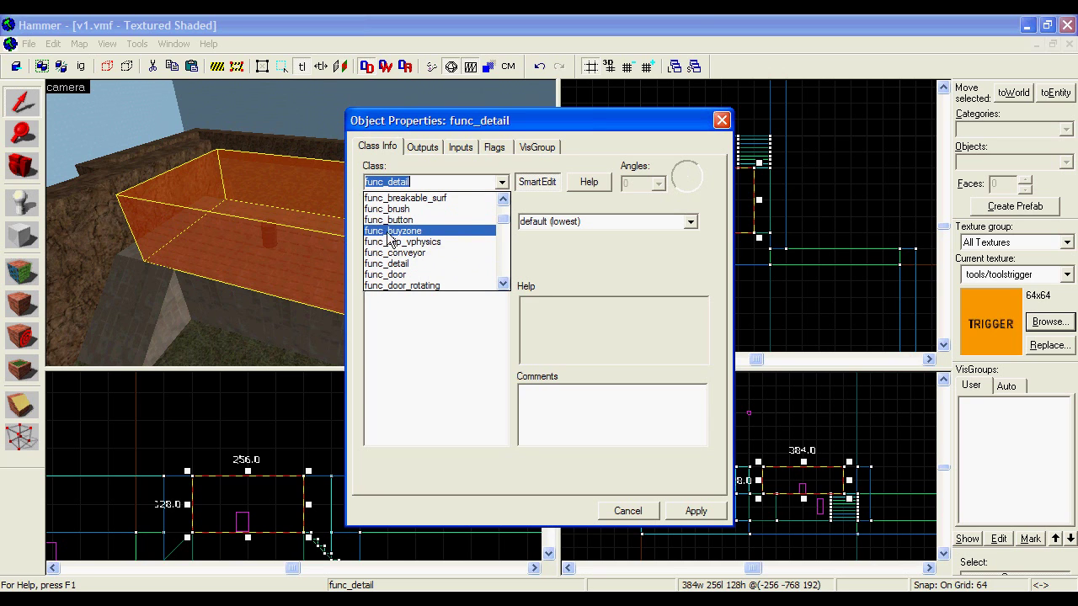
scroll(380, 241, up, 1)
scroll(380, 240, up, 1)
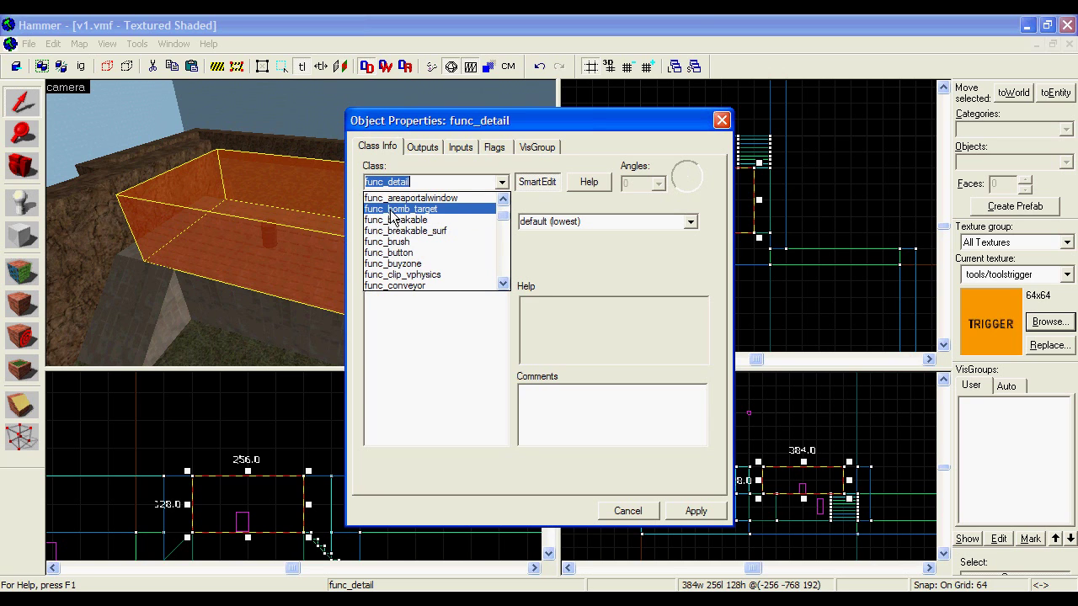
click(432, 218)
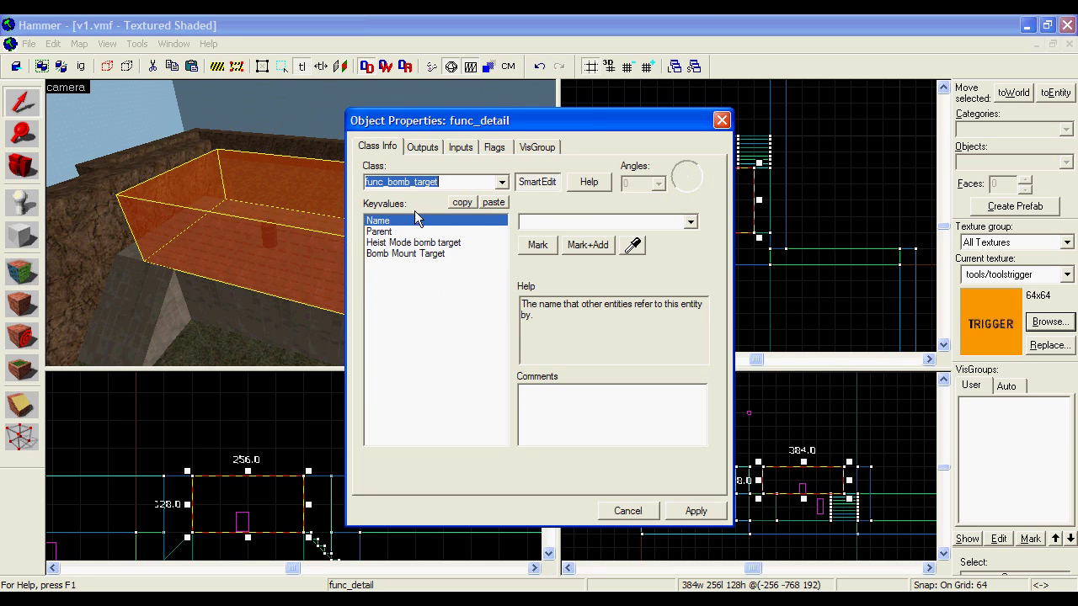
click(695, 511)
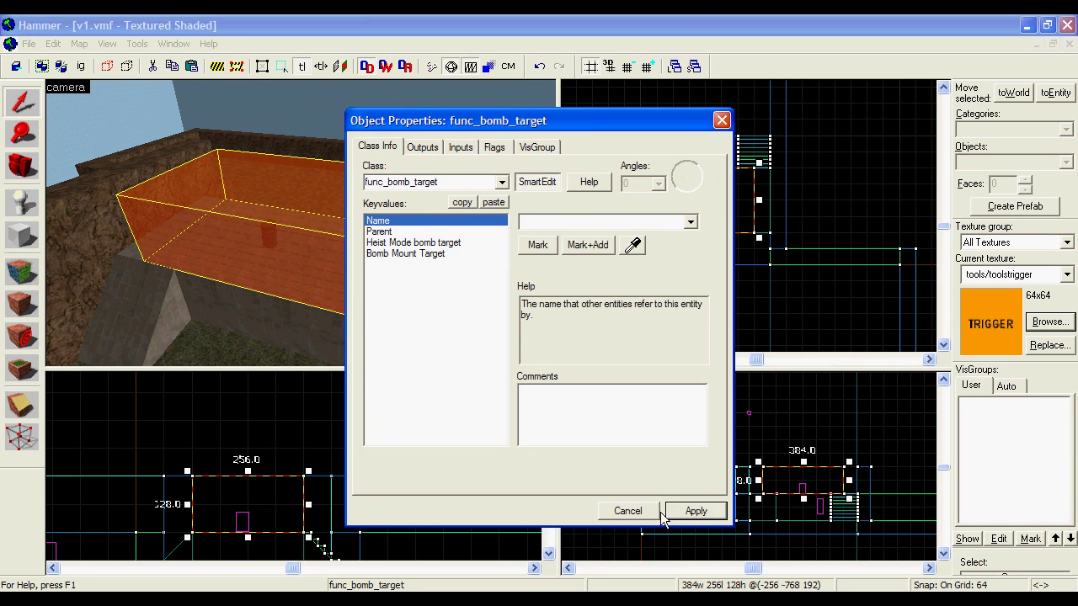
click(722, 123)
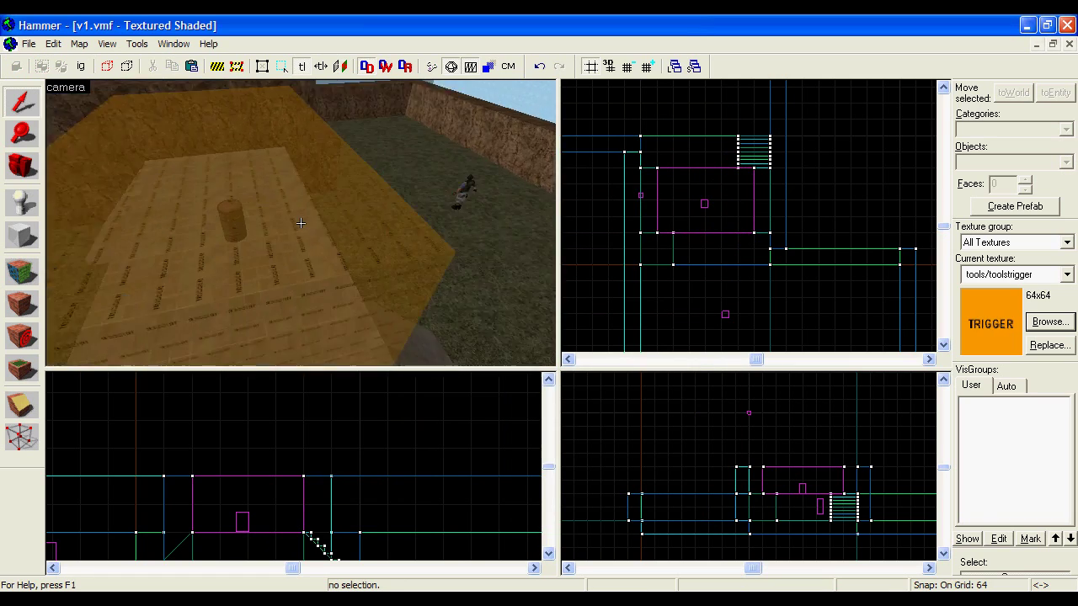
Step: Draw and create a 512×512 block in the lower room
key(w)
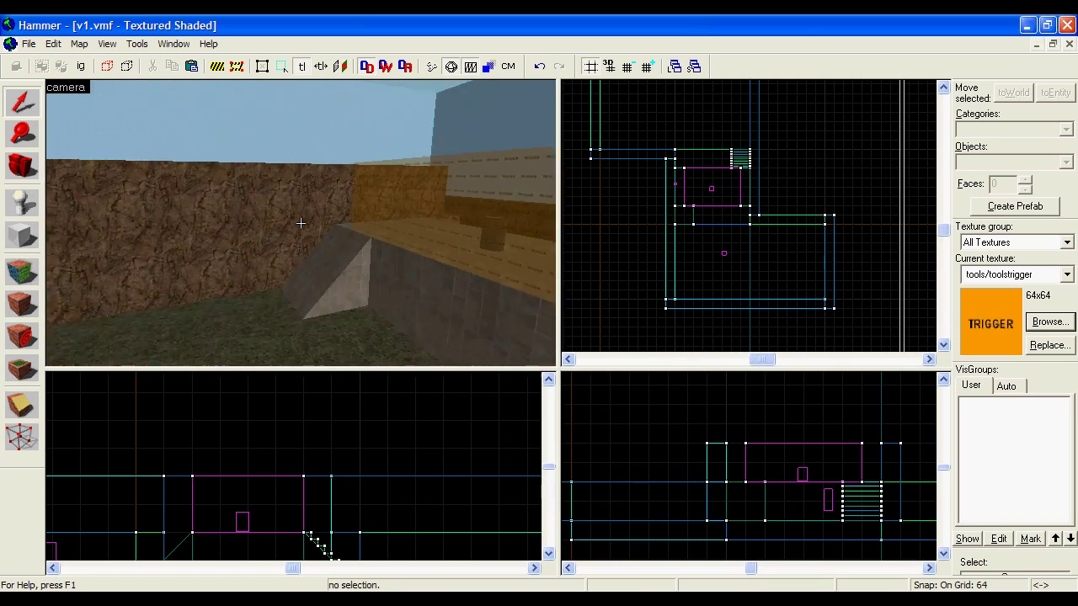
key(s)
key(shift+b)
scroll(669, 206, up, 1)
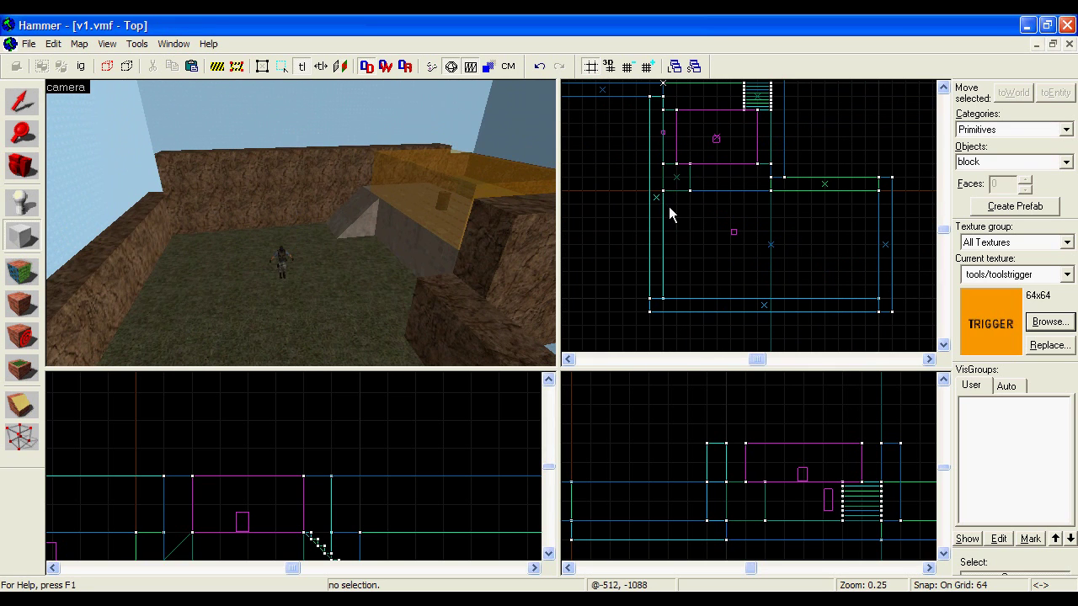
drag(668, 206, 770, 300)
key(Return)
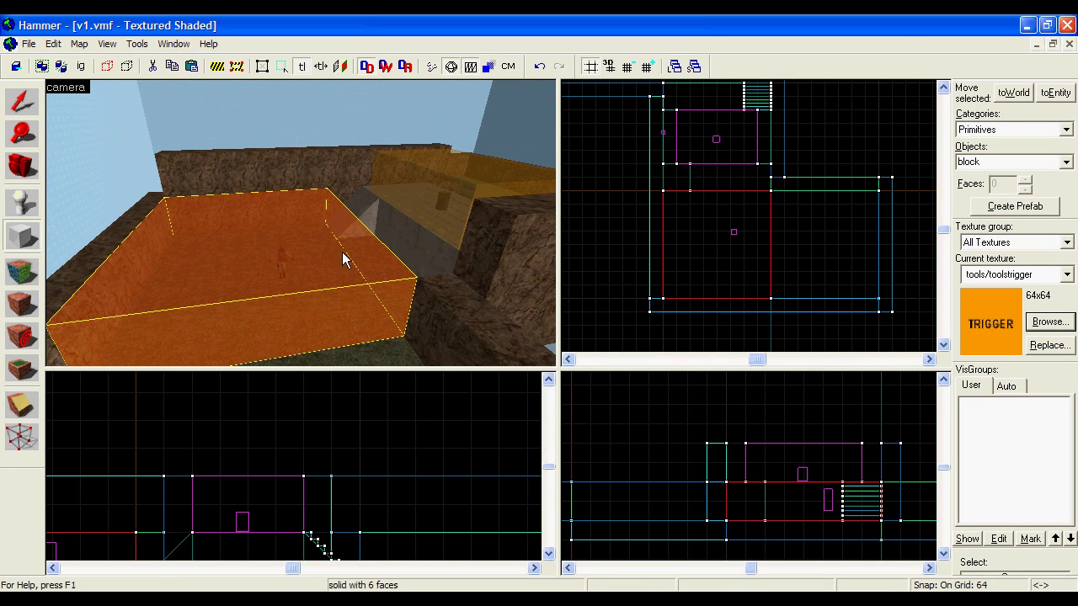
Step: Convert the block to a func_buyzone with Team Number set to Terrorist
key(ctrl+t)
click(501, 181)
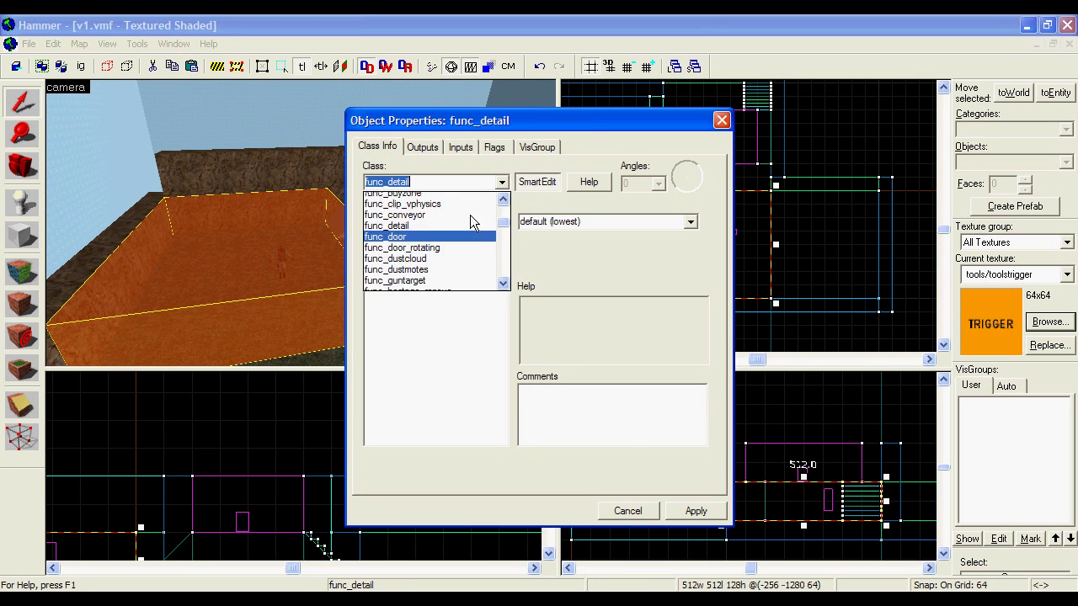
scroll(427, 239, up, 1)
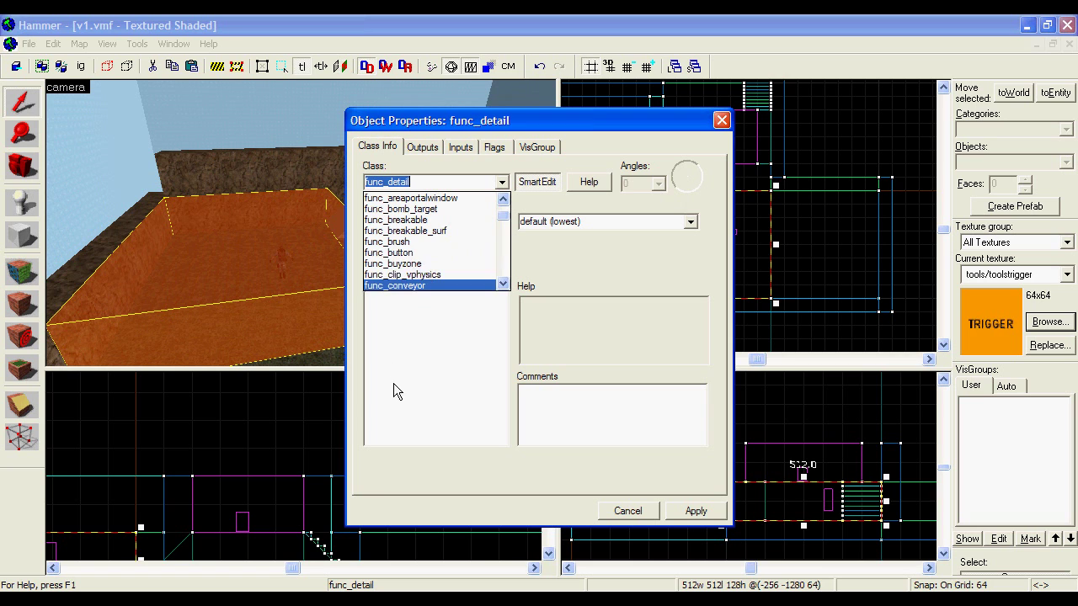
click(405, 263)
click(696, 510)
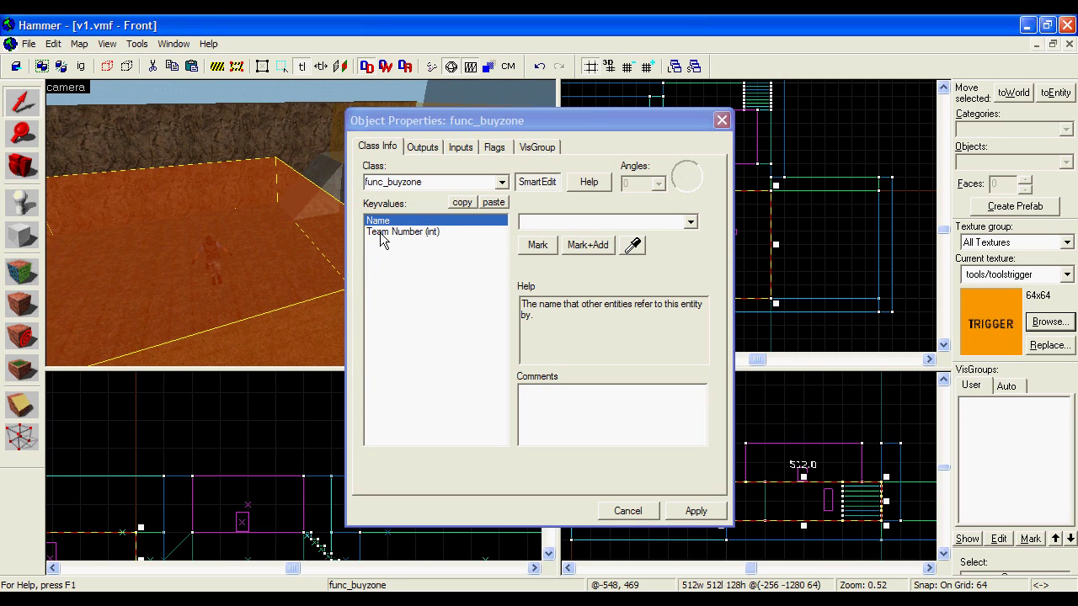
click(414, 233)
click(689, 221)
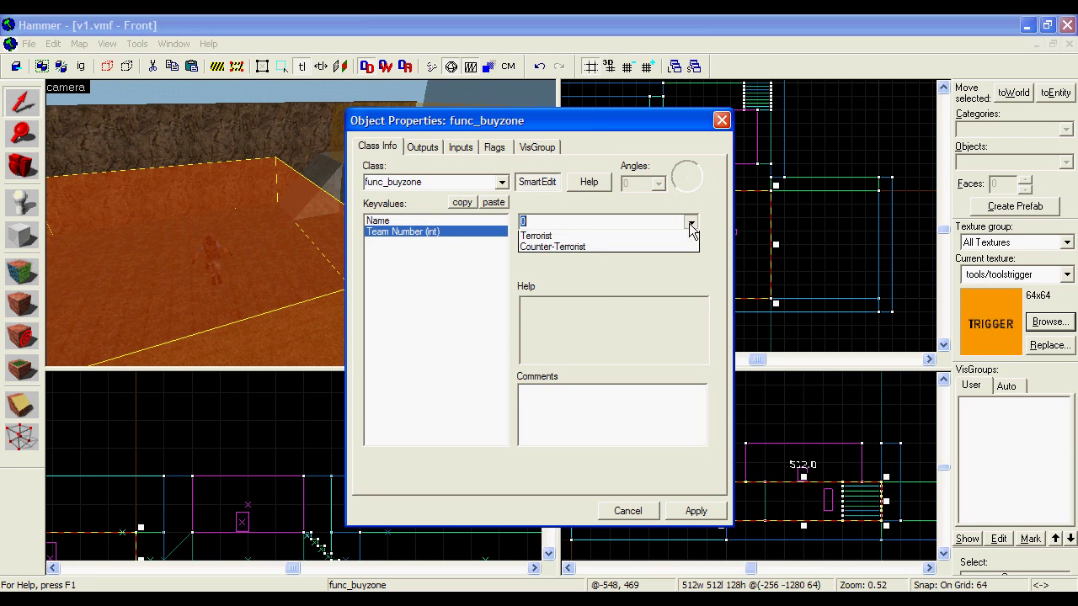
click(592, 234)
click(684, 510)
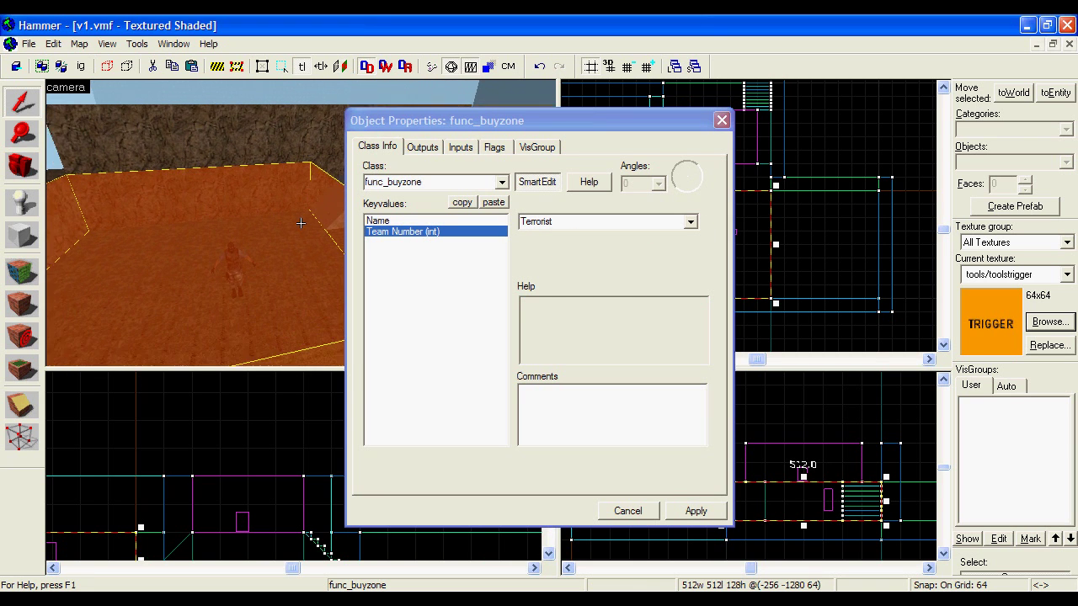
click(722, 120)
Step: Place two more terrorist spawn points on the grass inside the buyzone
click(300, 224)
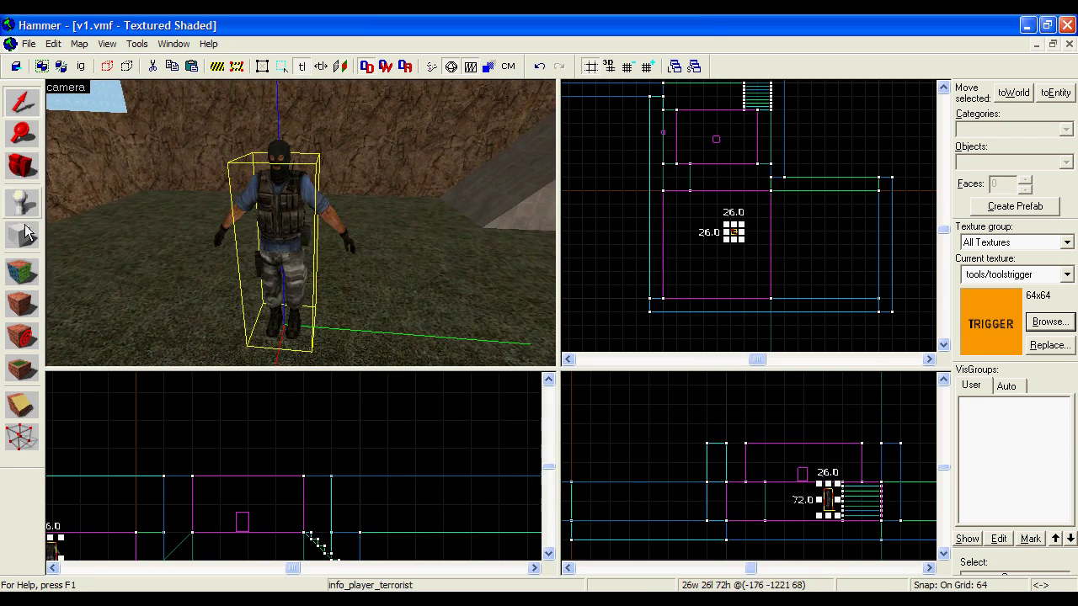
key(shift+e)
click(216, 318)
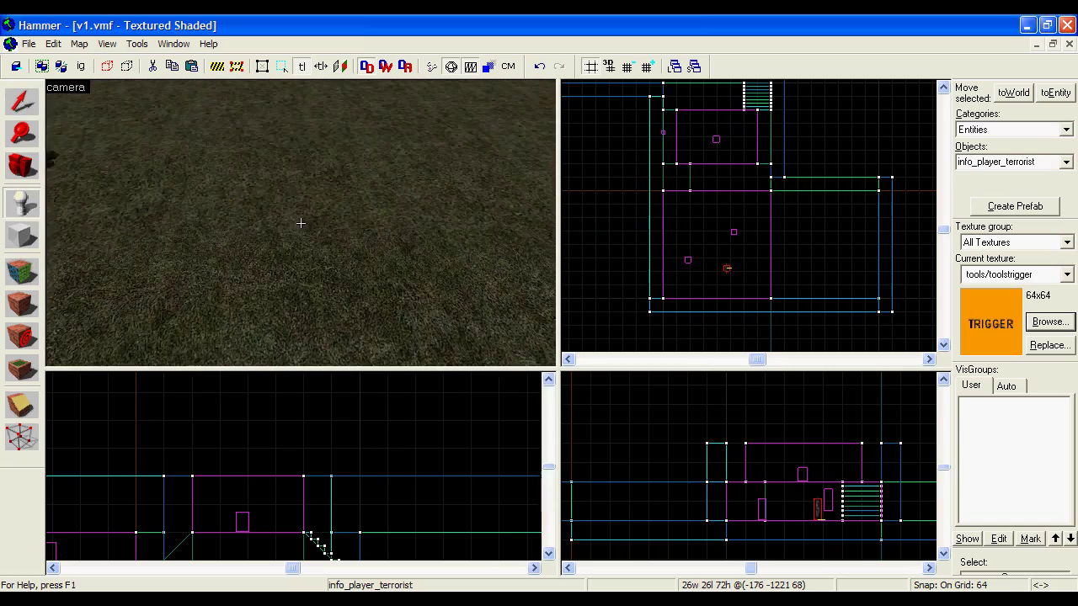
click(338, 238)
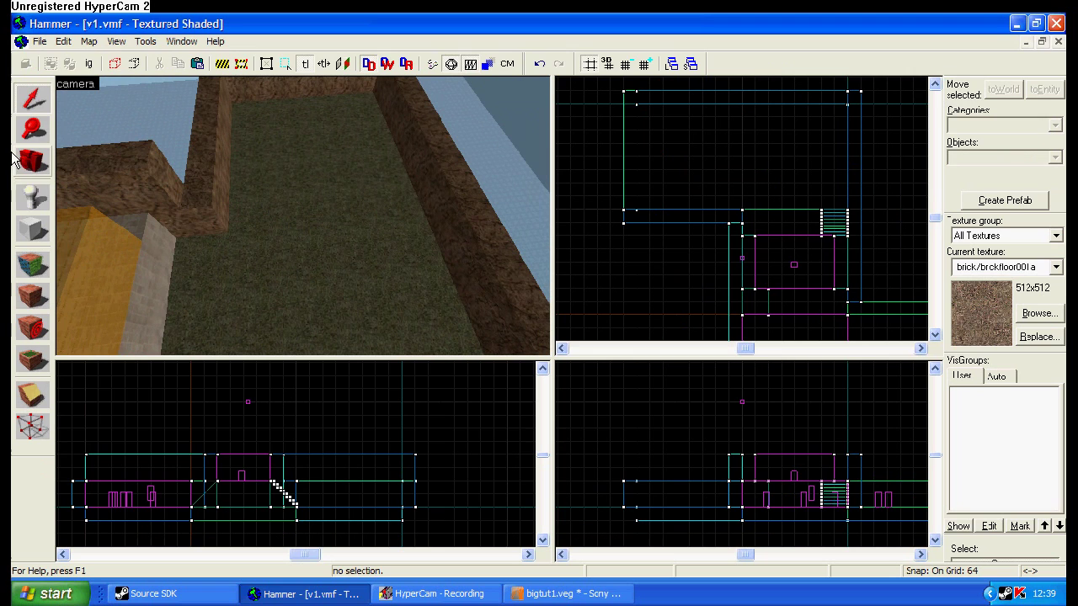
Step: Place spawn point entities across the far grass area
click(32, 198)
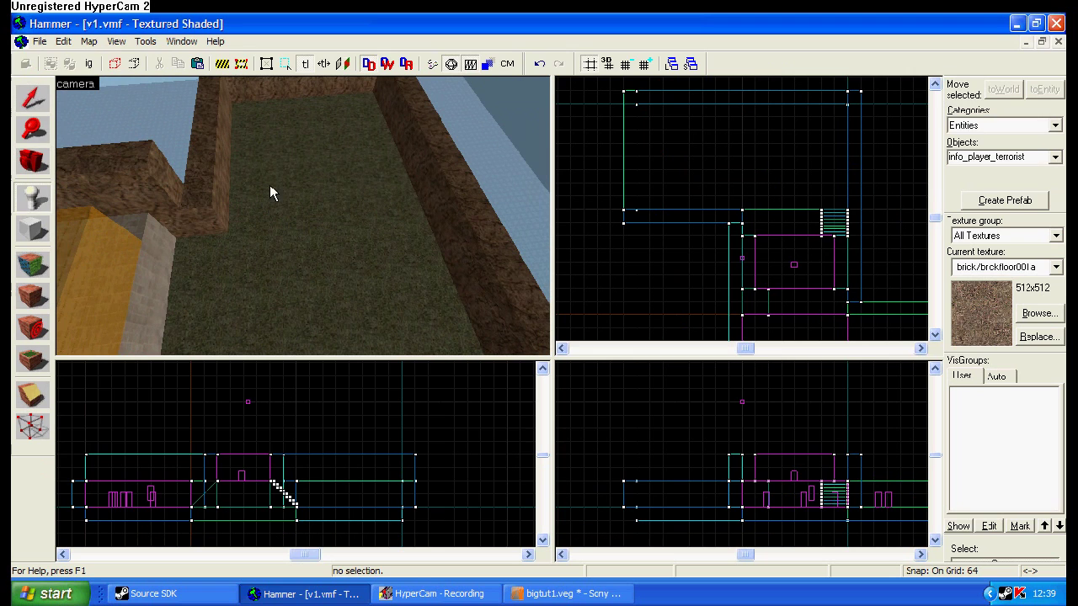
click(283, 164)
click(372, 158)
click(300, 221)
click(374, 229)
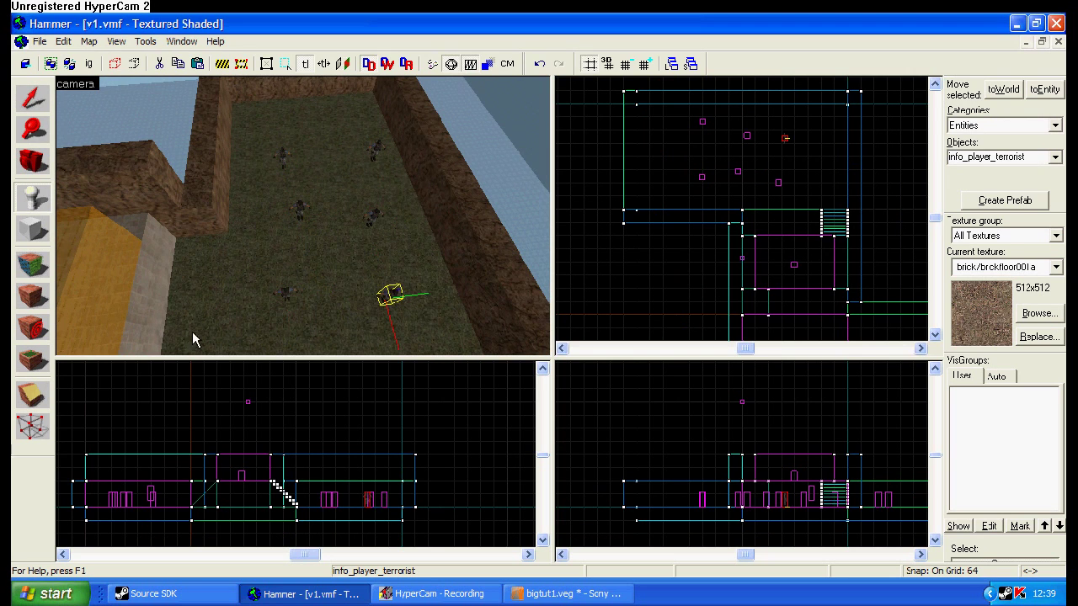
key(shift+s)
key(z)
key(s)
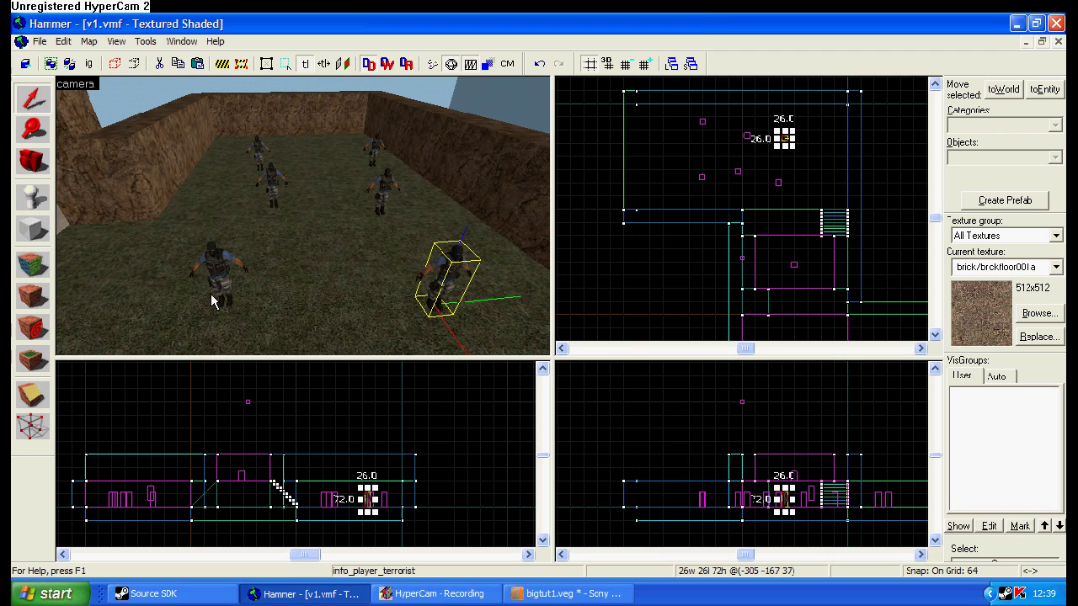
Step: Select the six spawns and change their class to info_player_counterterrorist
ctrl+click(218, 270)
ctrl+click(272, 185)
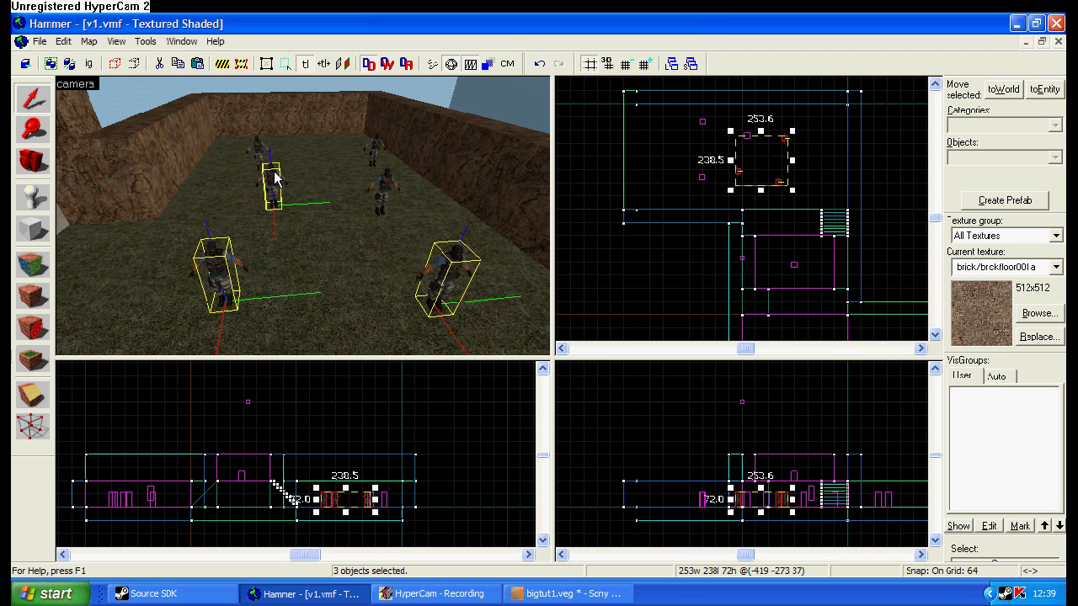
ctrl+click(385, 187)
ctrl+click(379, 149)
ctrl+click(258, 151)
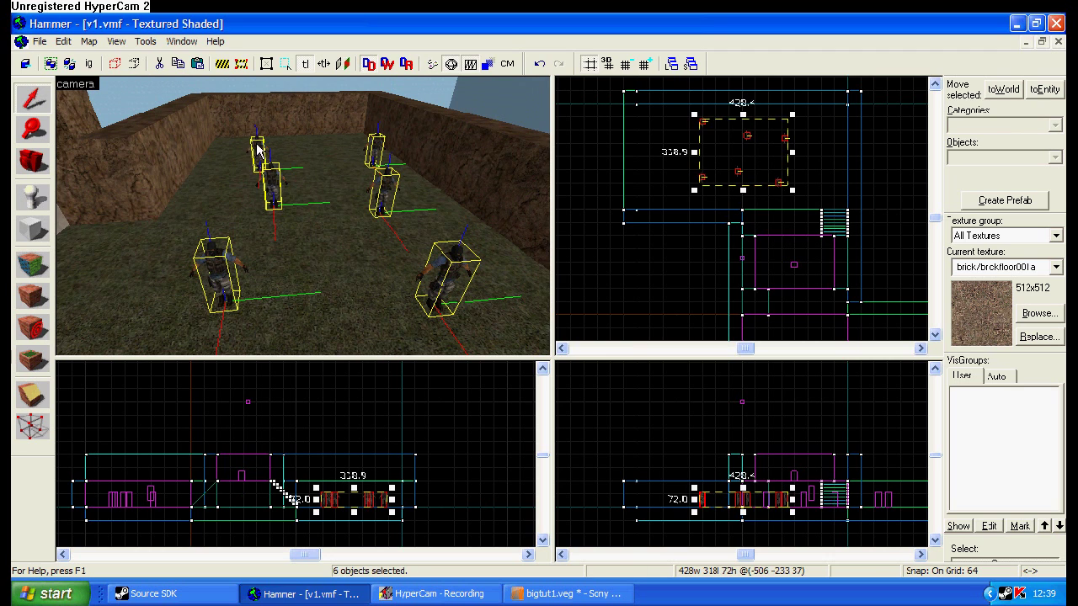
click(64, 42)
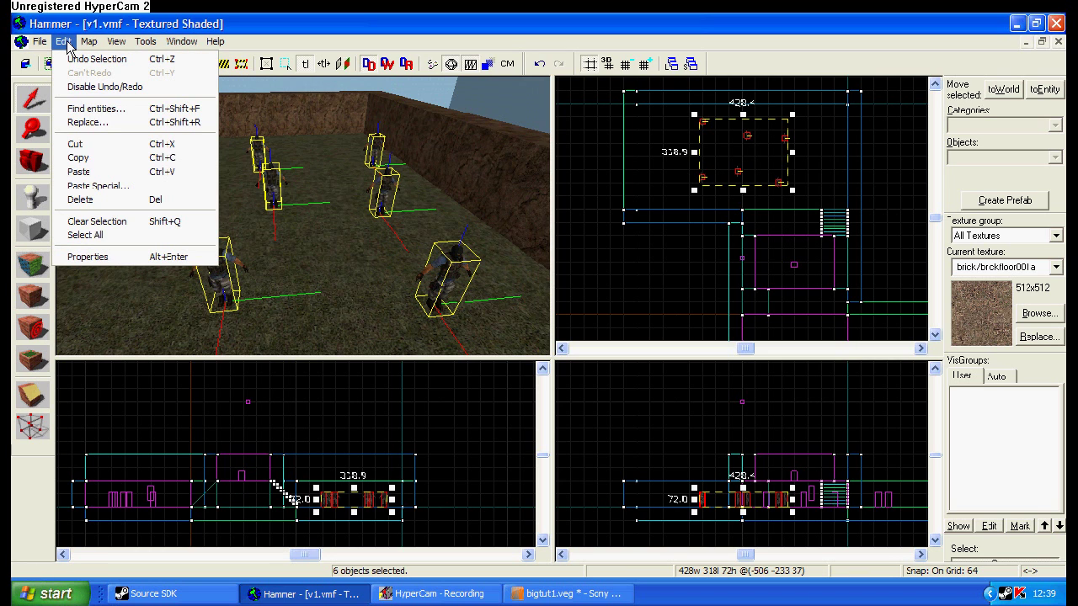
click(176, 257)
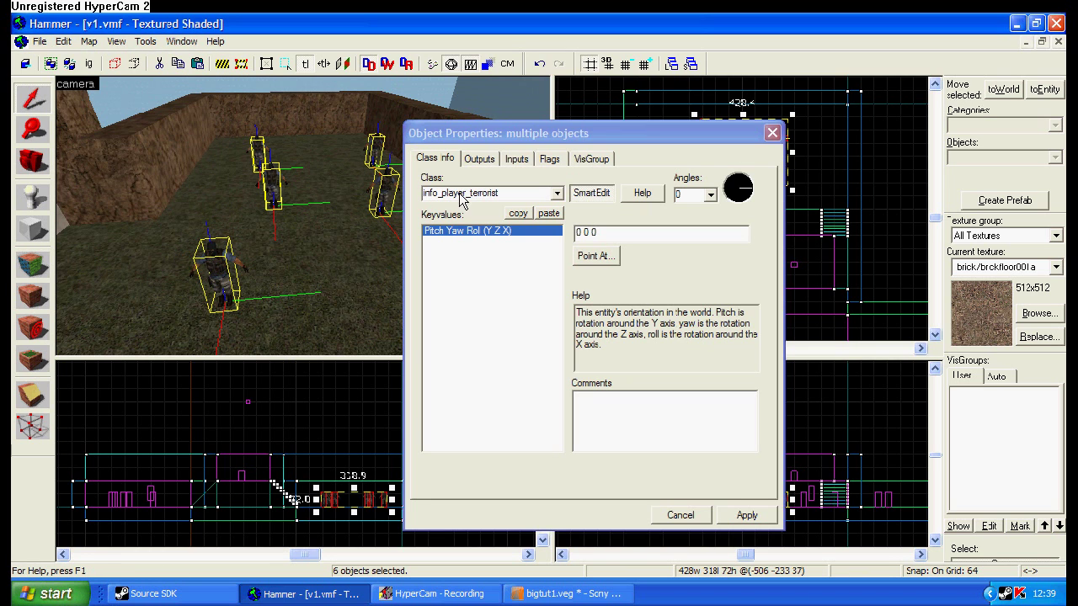
click(474, 227)
text(counter)
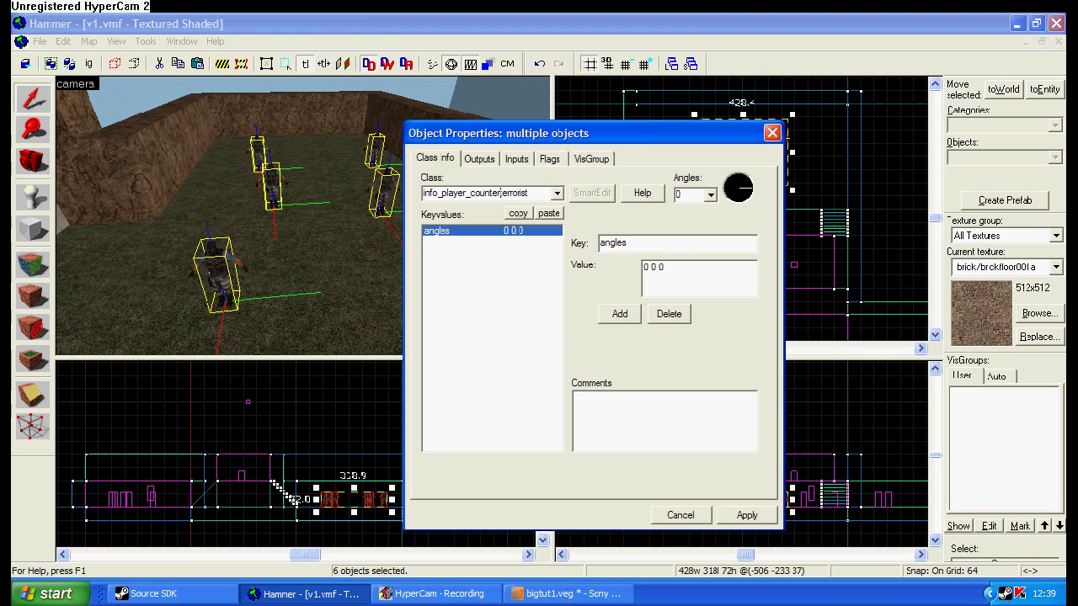
click(746, 521)
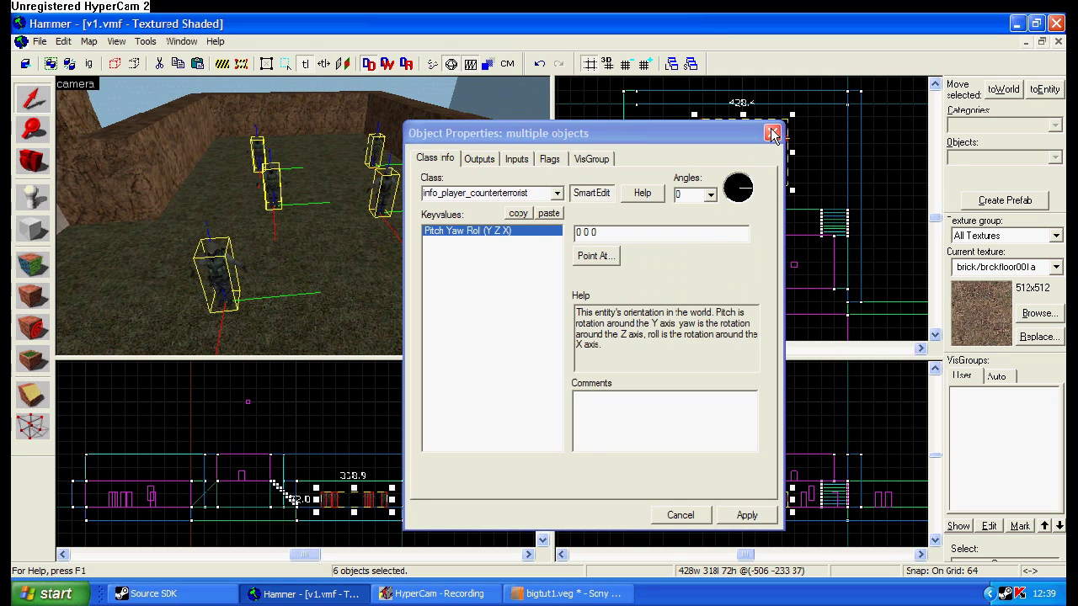
click(773, 135)
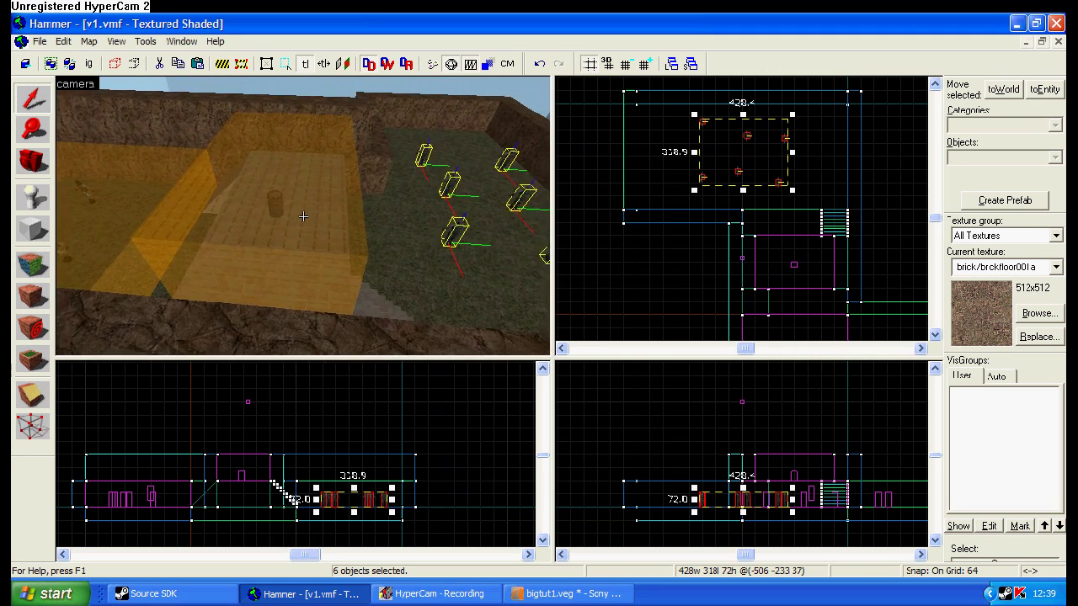
Step: Select the second func_buyzone box and drag it lower in the side view
key(z)
click(174, 197)
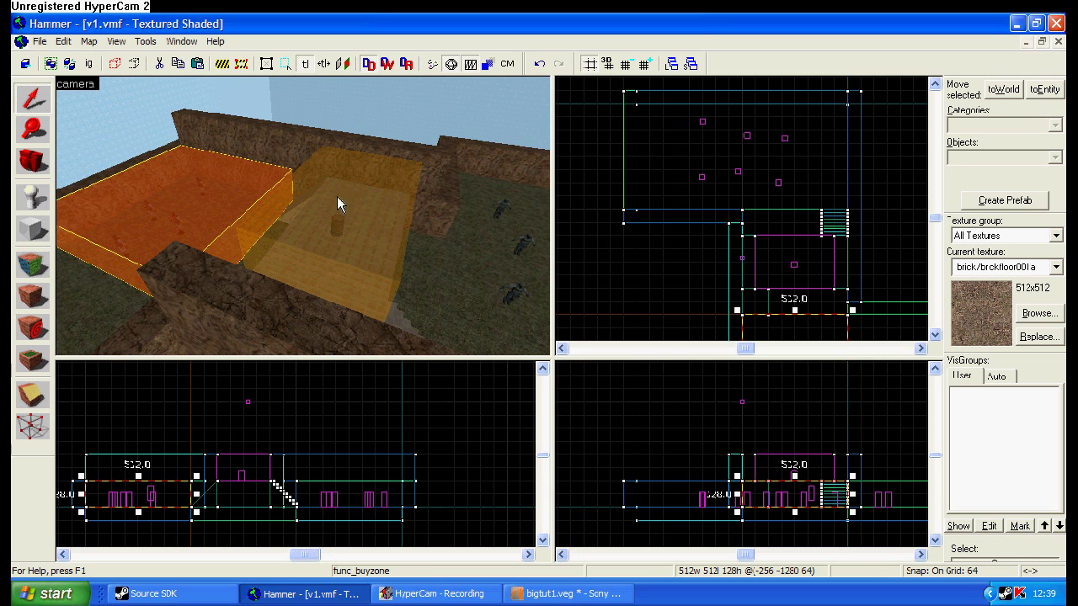
click(743, 157)
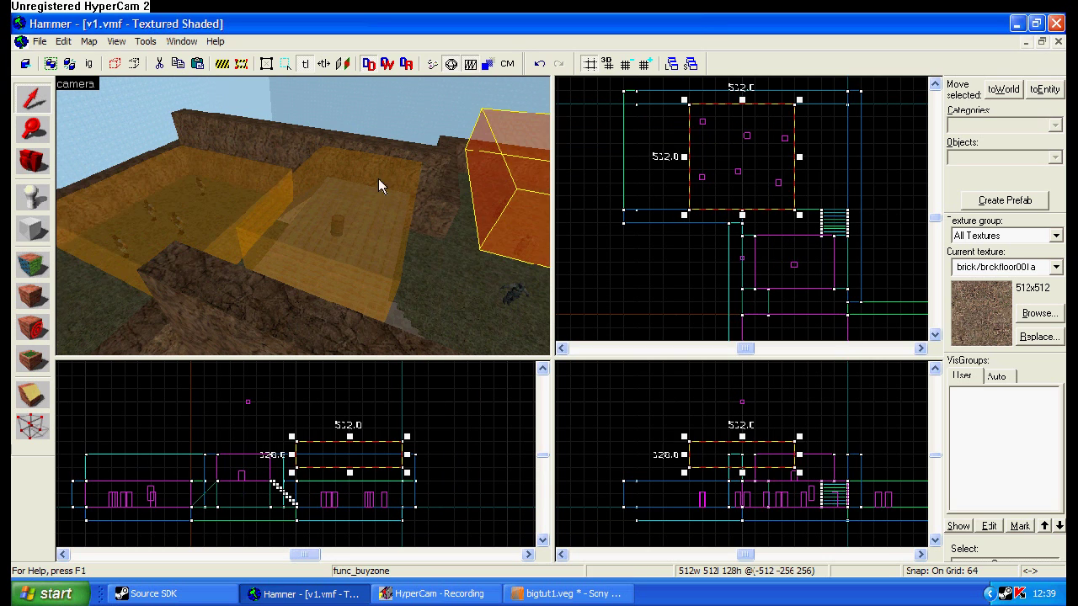
drag(742, 468, 742, 506)
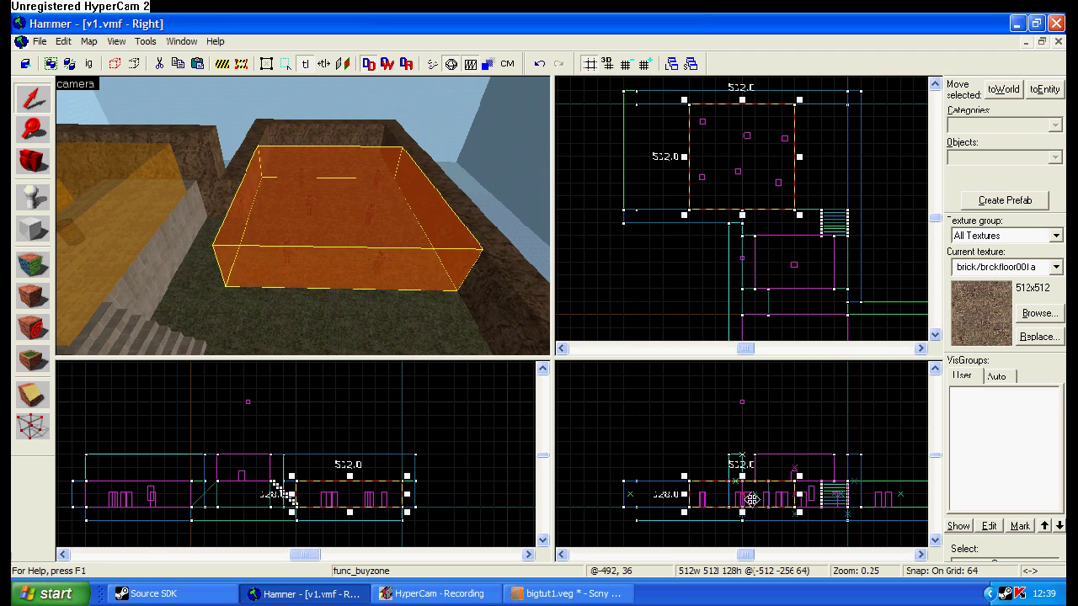
drag(303, 217, 263, 225)
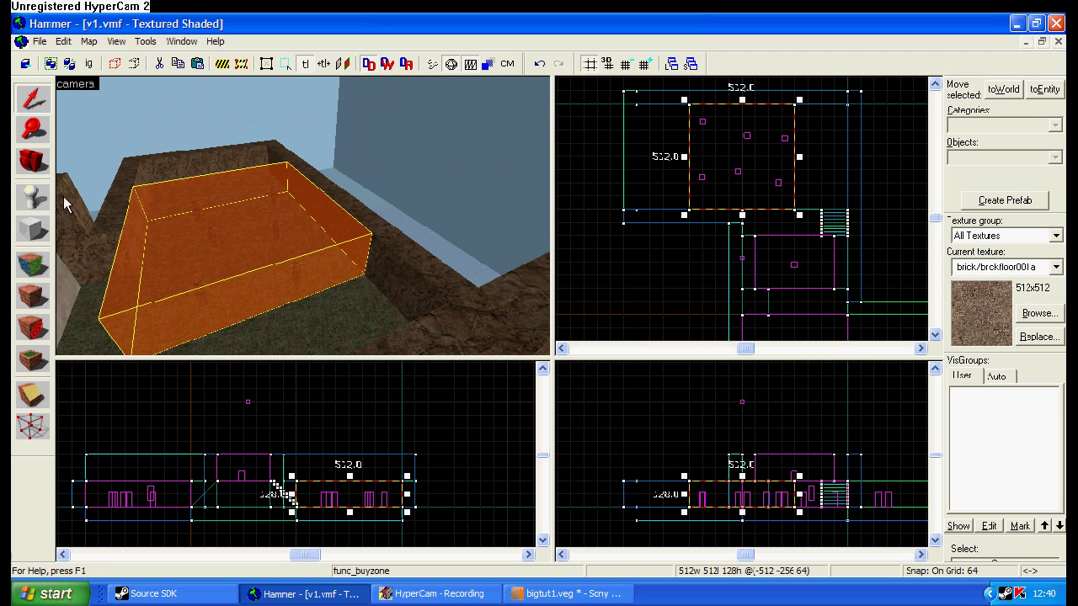
Step: Set the buyzone's Team Number to Counter-Terrorist and apply
double_click(217, 241)
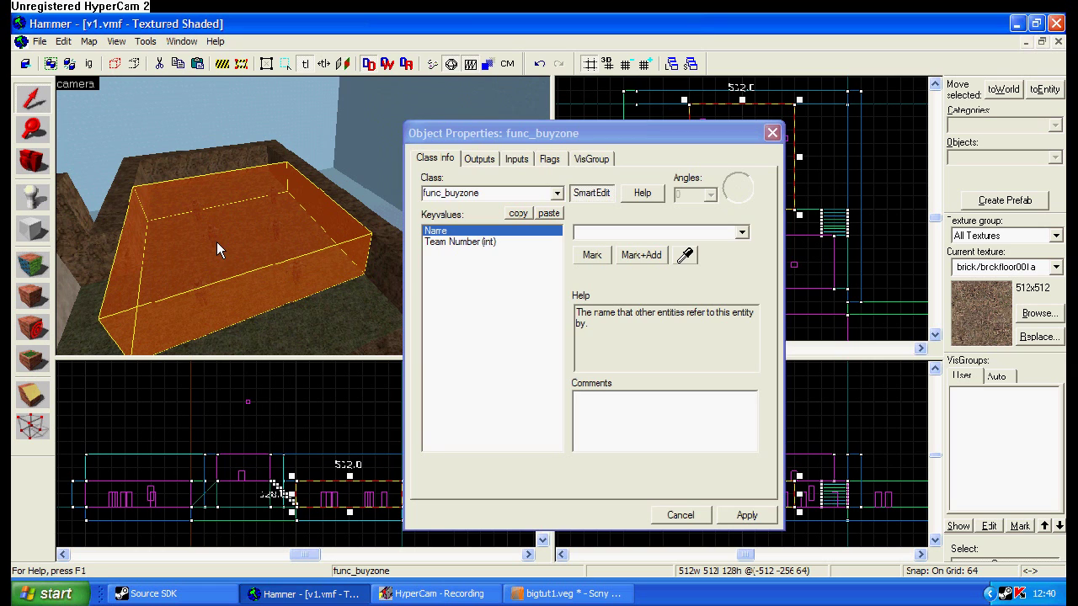
click(462, 242)
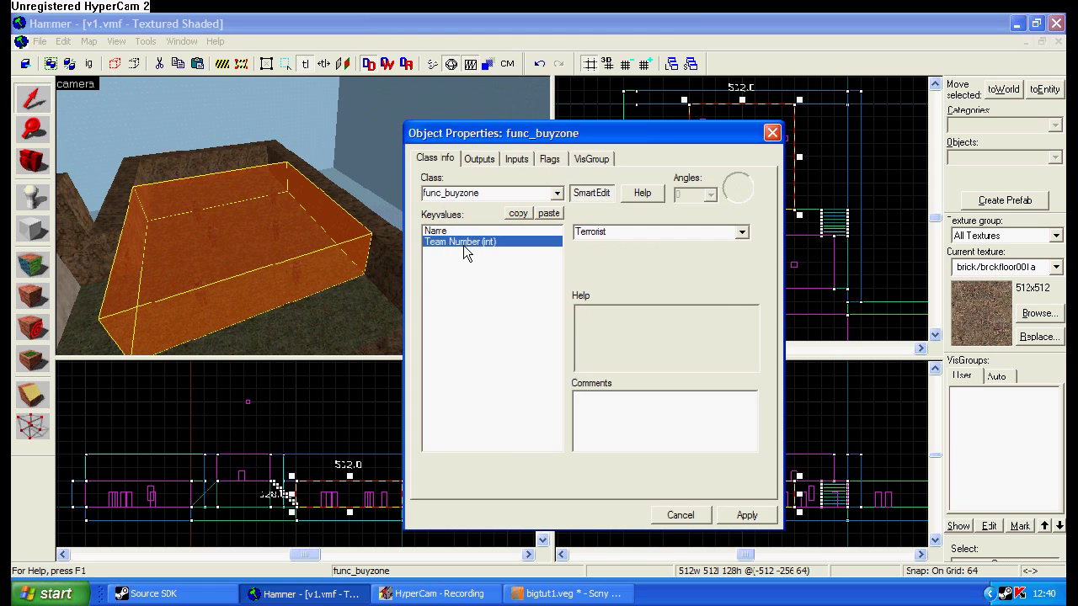
click(725, 234)
click(687, 255)
click(753, 520)
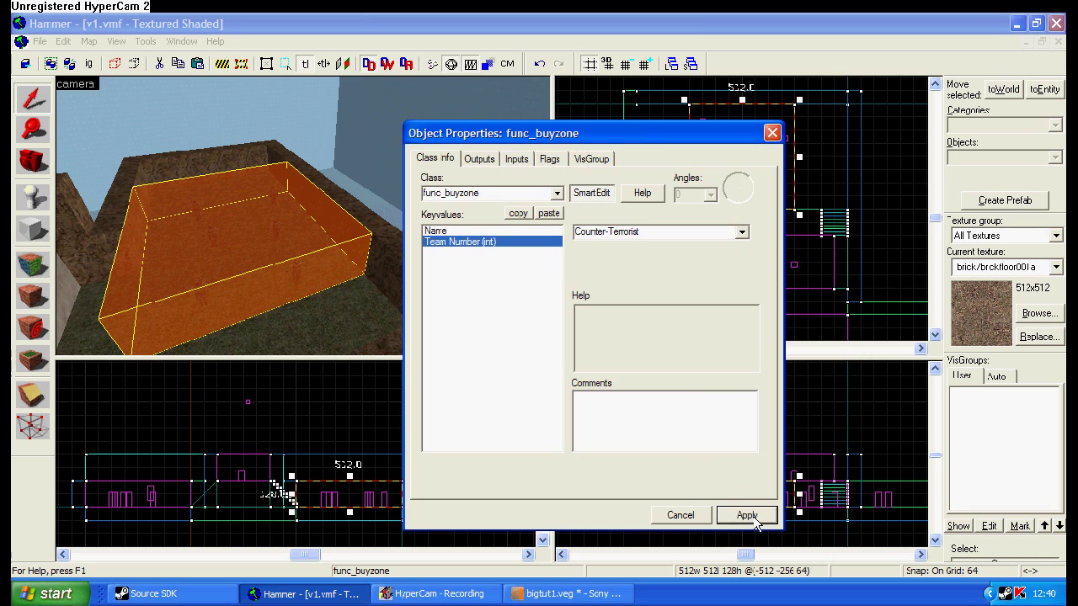
click(772, 134)
key(z)
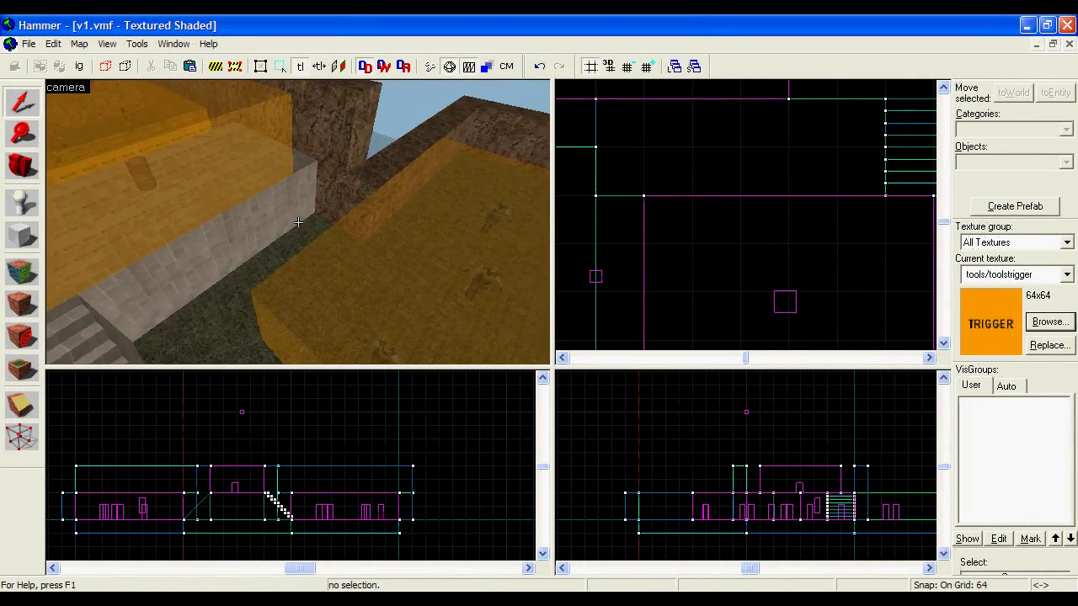
Step: Choose the tools/toolsinvisibleladder texture for new block brushes, filtering by 'ladder'
key(z)
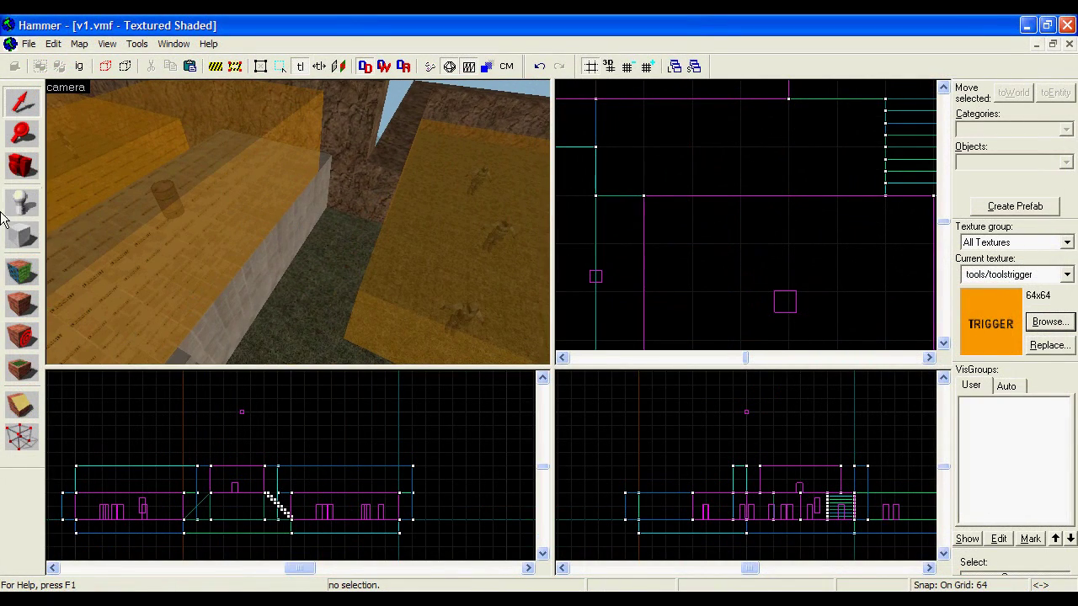
click(21, 238)
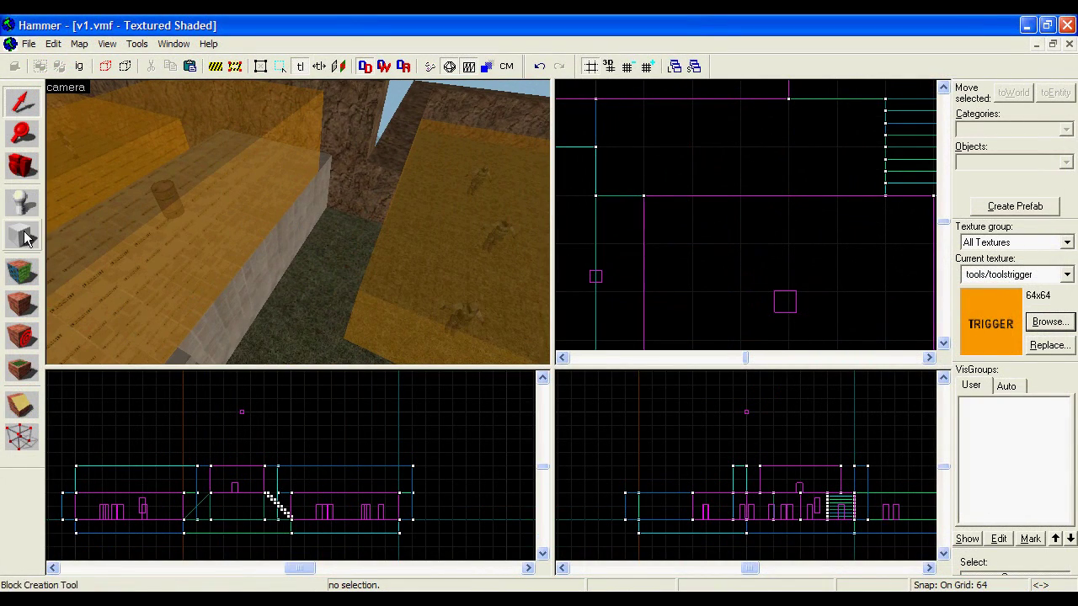
click(1048, 322)
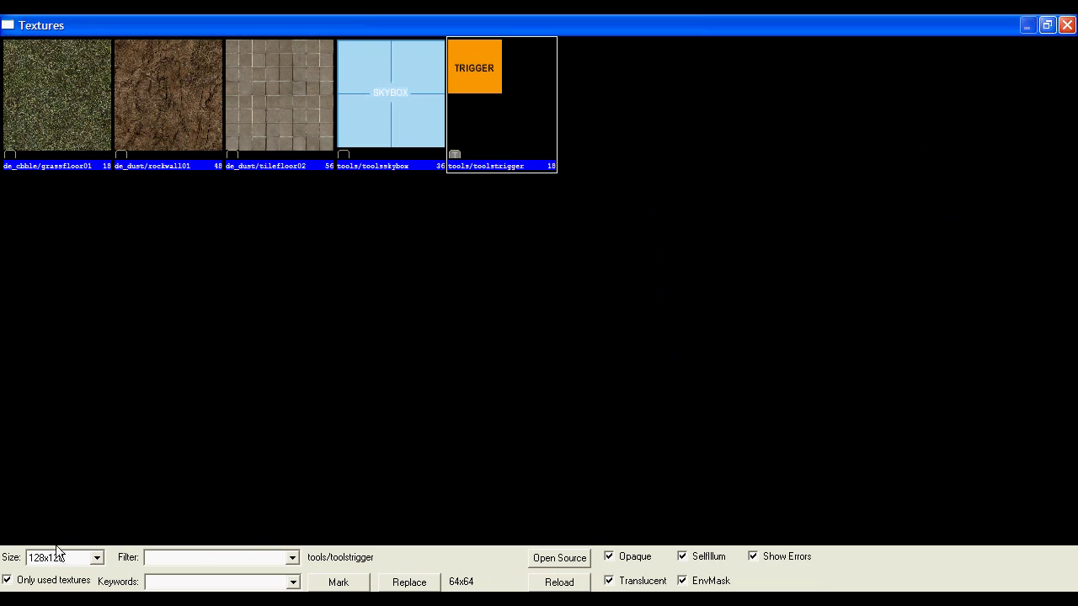
text(ladder)
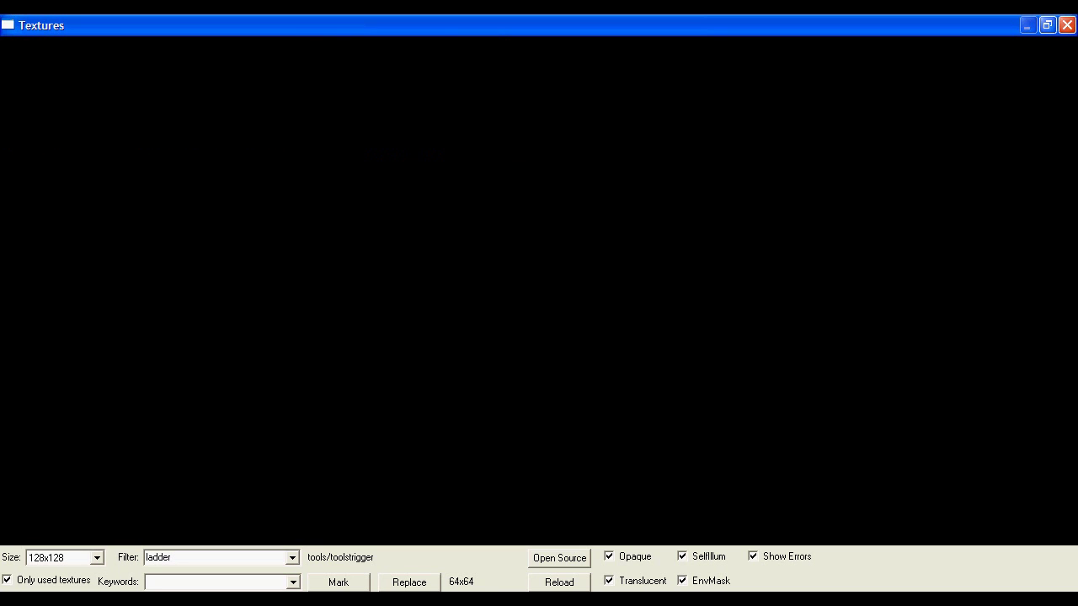
click(20, 583)
double_click(530, 395)
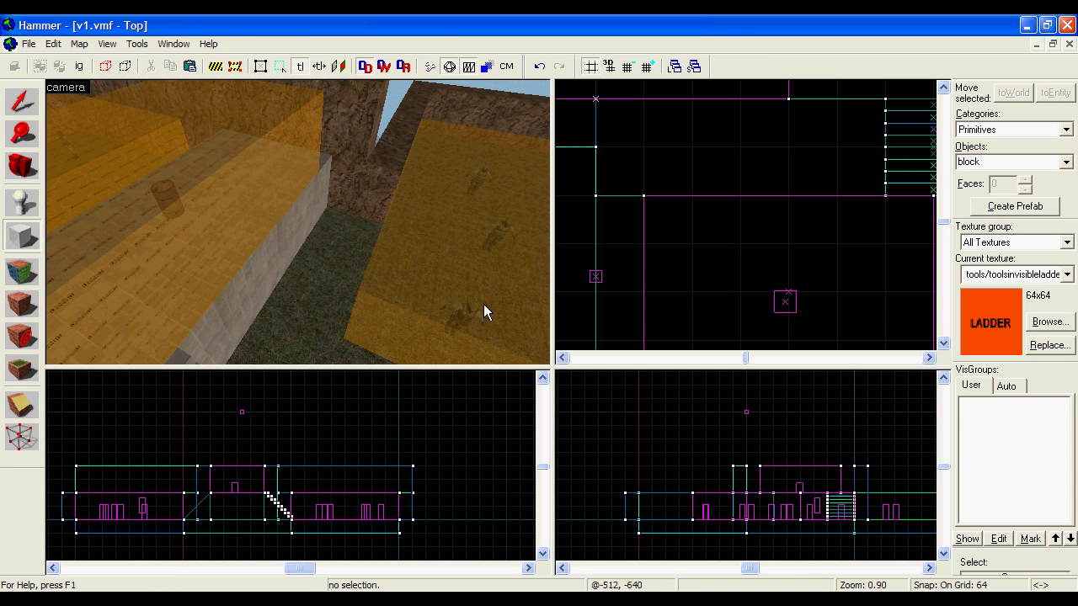
scroll(776, 90, up, 2)
Step: Draw a block against the wall, 16 units deep and 128 units tall
drag(650, 199, 728, 154)
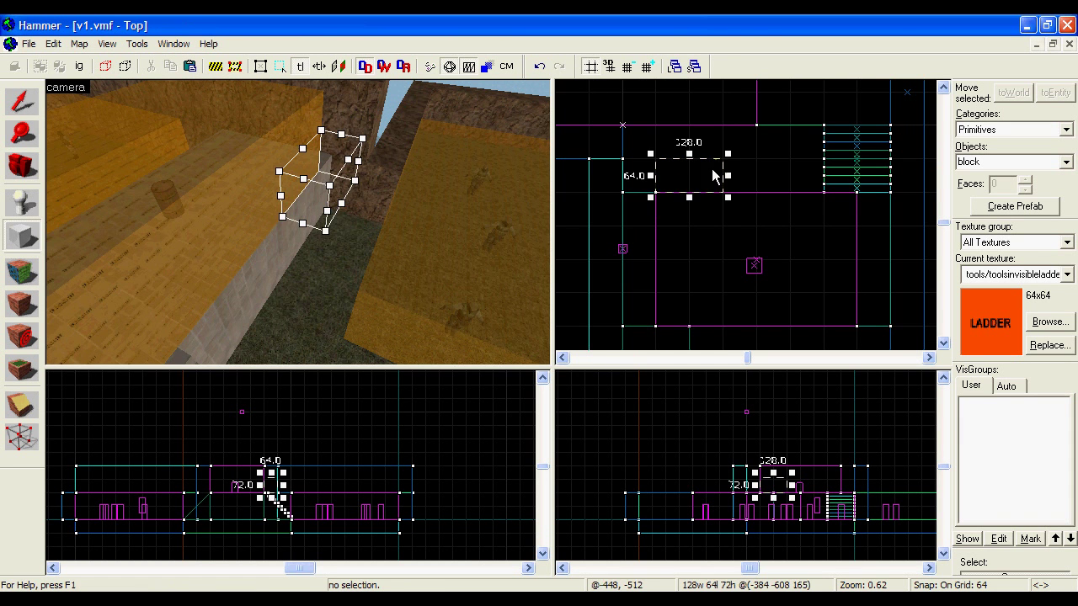
click(626, 65)
scroll(693, 152, up, 4)
drag(692, 172, 692, 226)
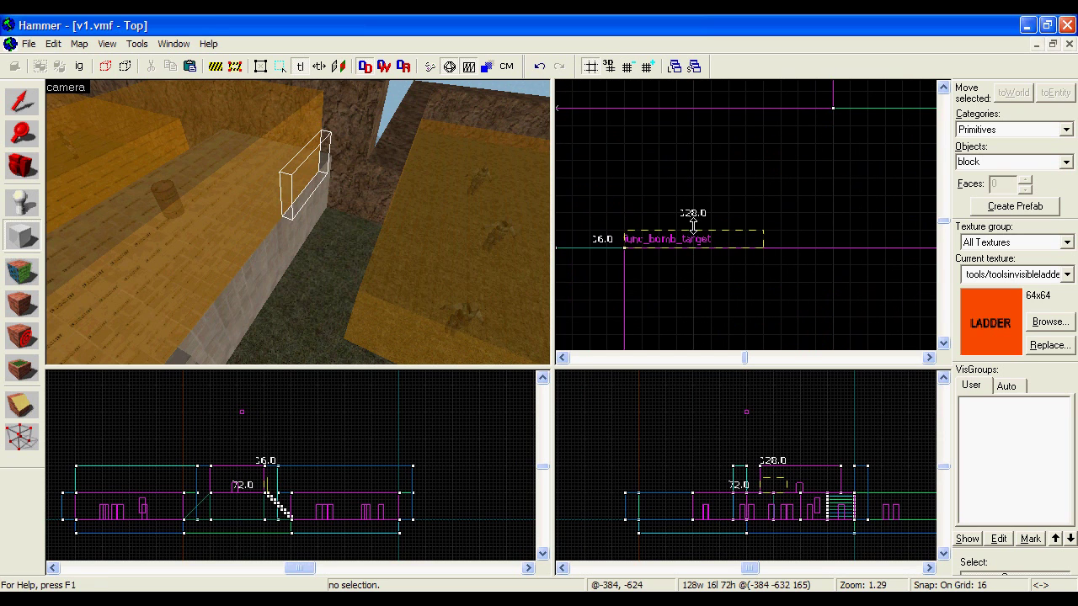
scroll(779, 524, up, 2)
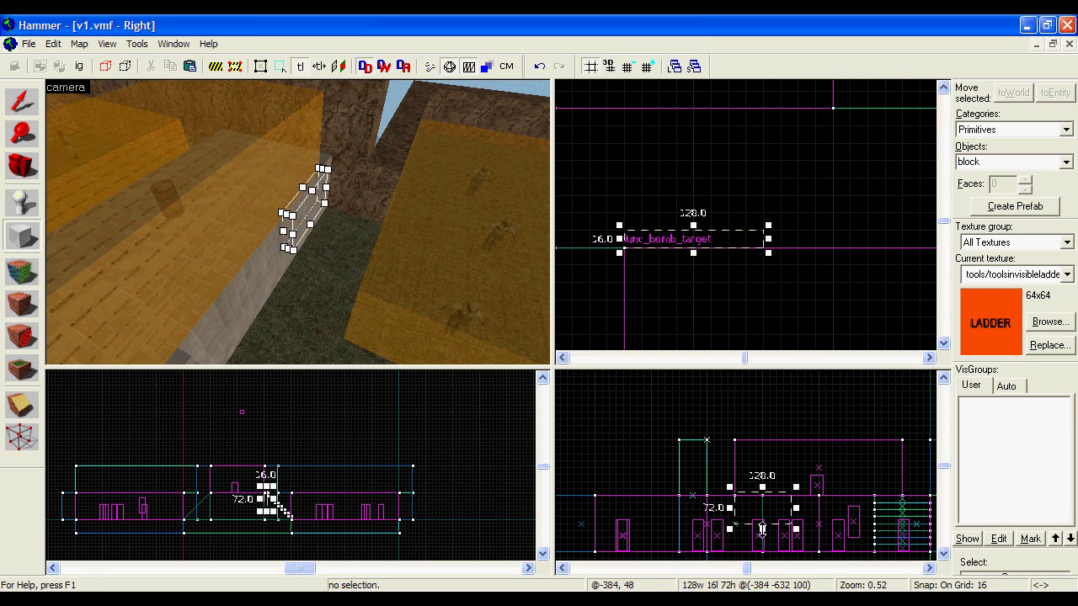
drag(762, 529, 761, 561)
drag(761, 486, 763, 491)
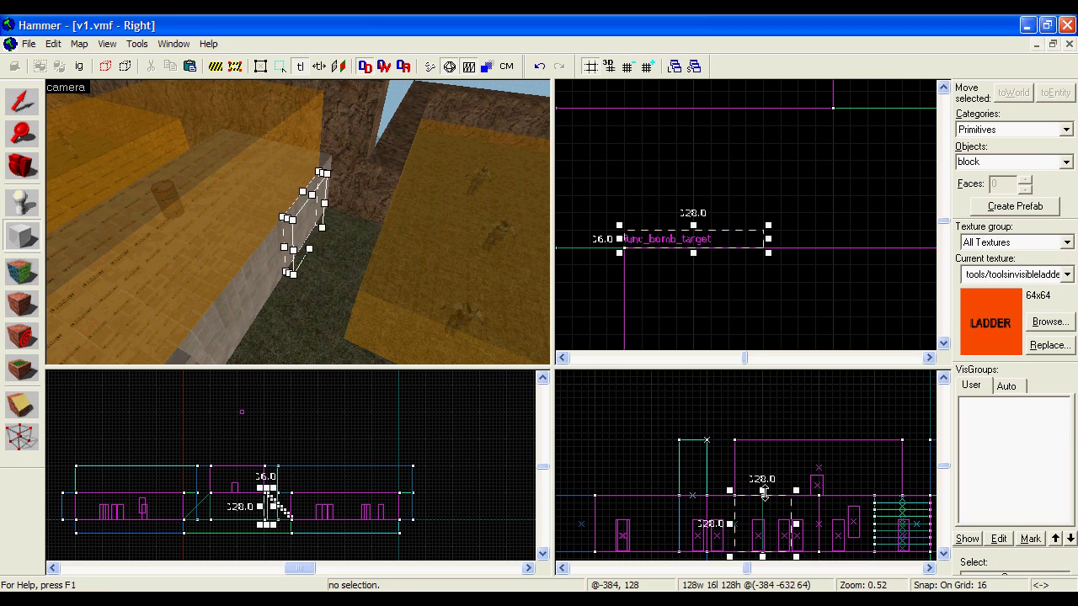
key(Return)
Step: Tie the new block to a func_ladder entity with Ctrl+T
click(21, 102)
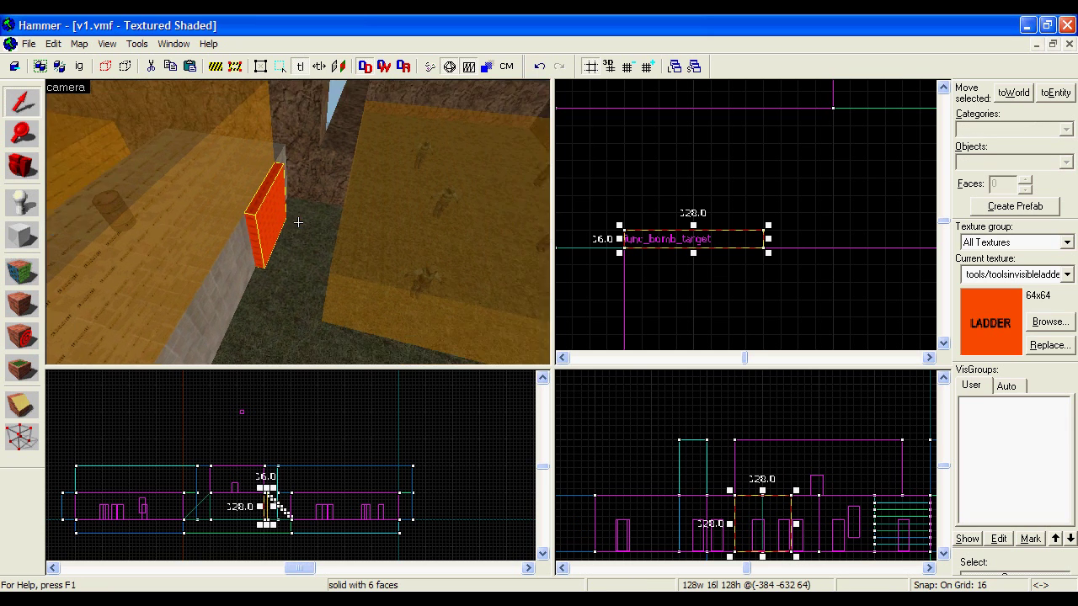
drag(278, 219, 315, 218)
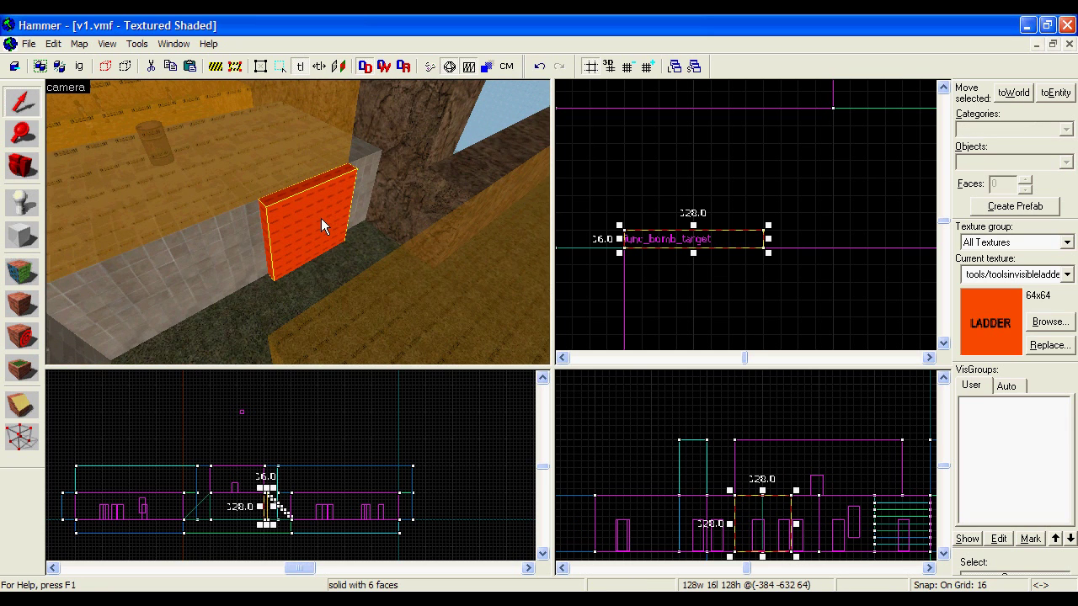
key(ctrl+t)
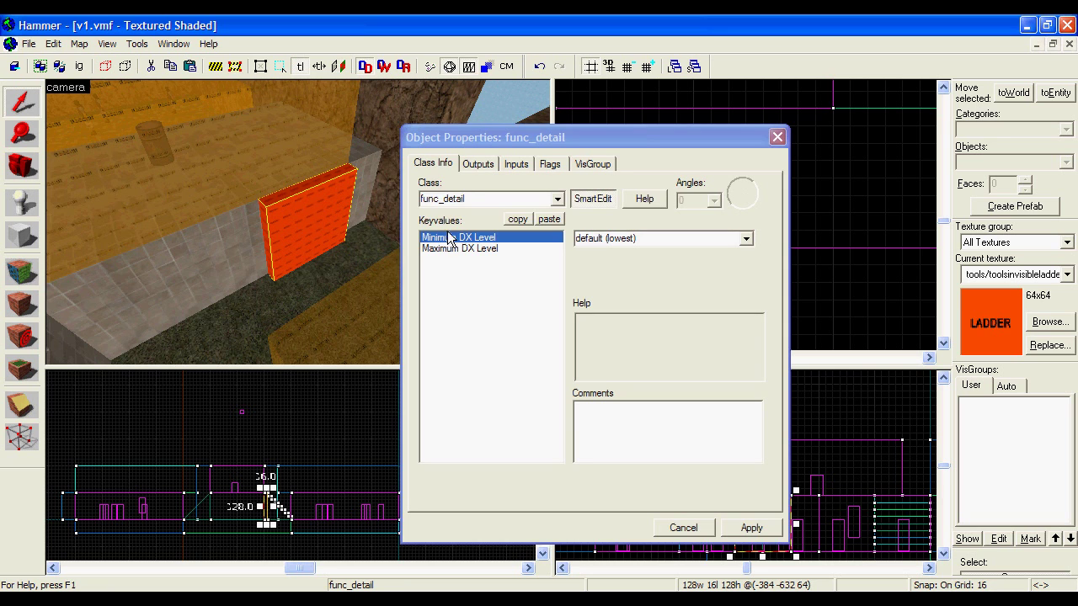
click(557, 199)
click(487, 270)
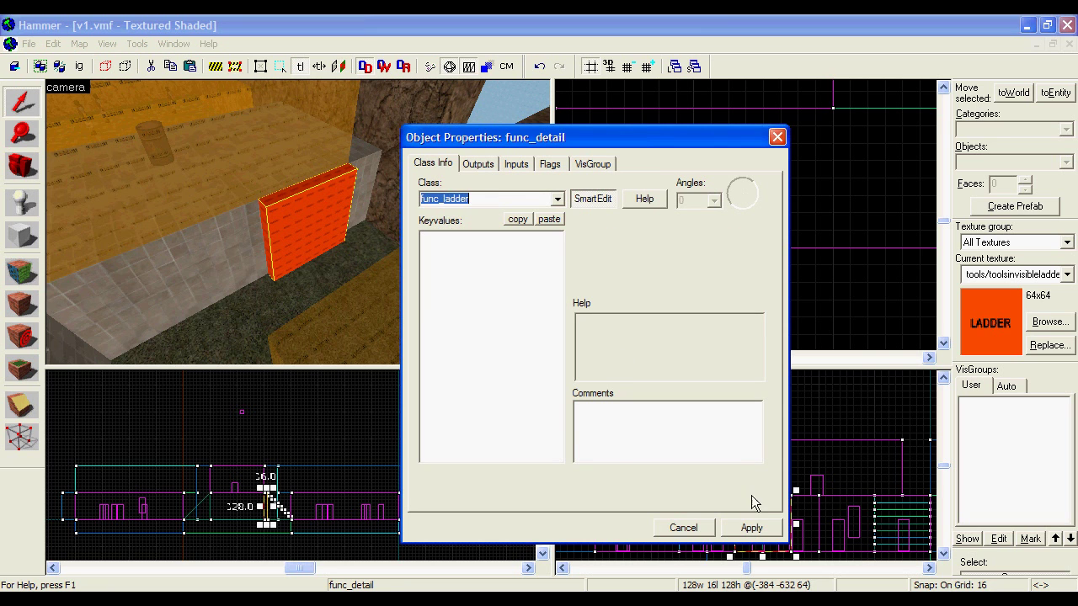
click(751, 527)
click(777, 137)
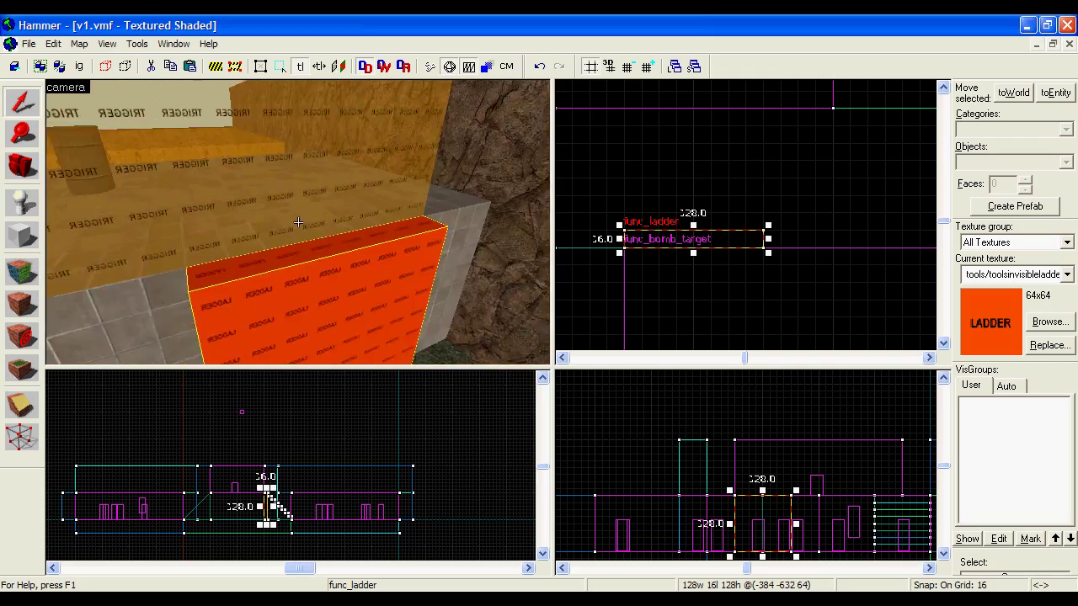
Step: Make metal/metalladder001a the current texture and thin the ladder brush to 1 unit
key(z)
click(21, 237)
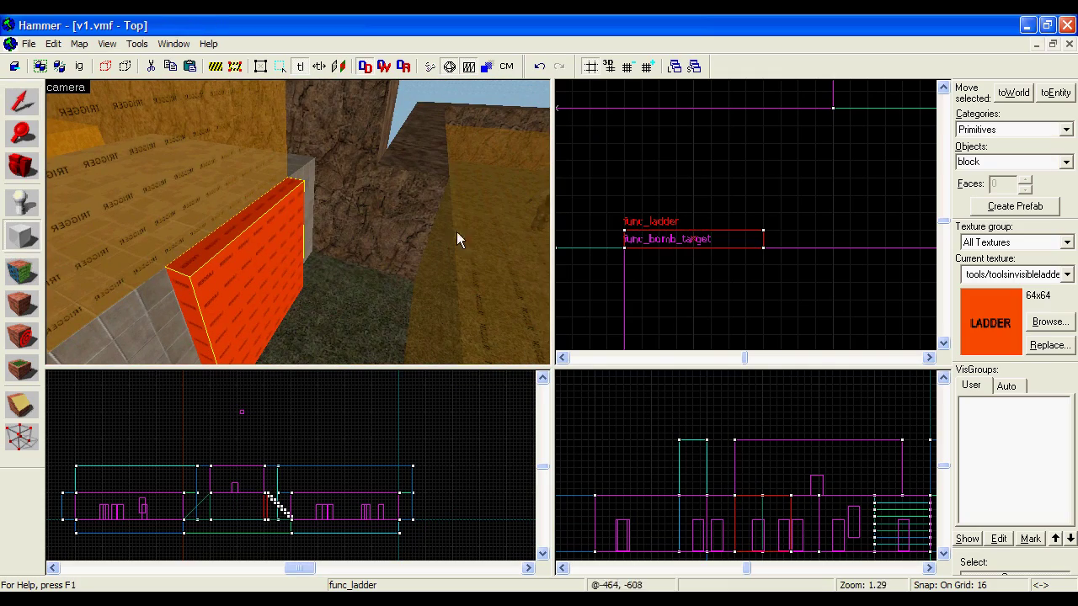
click(1050, 322)
double_click(489, 87)
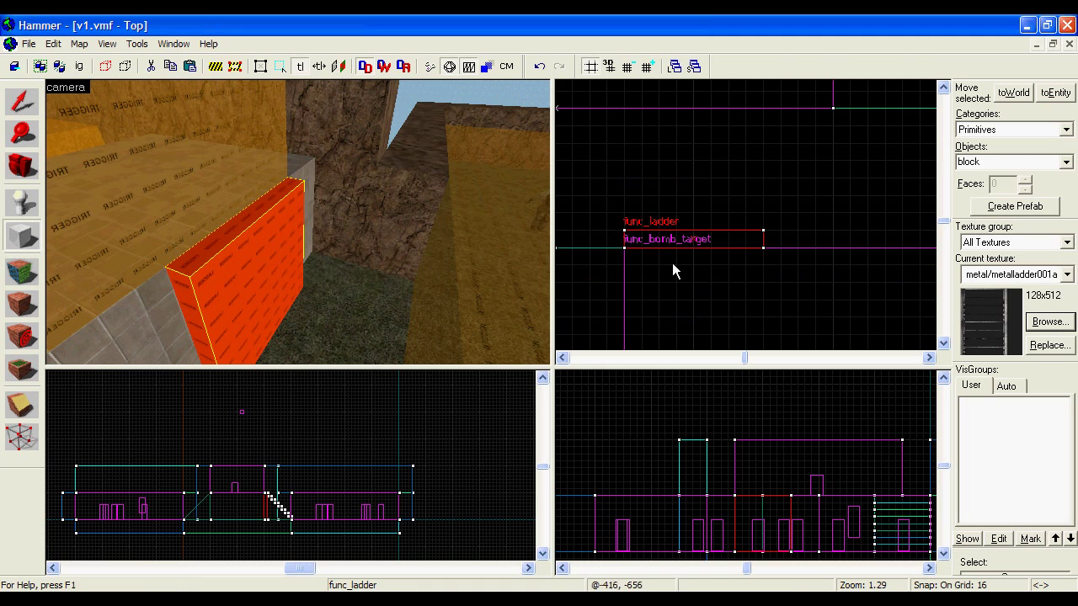
drag(693, 226, 694, 242)
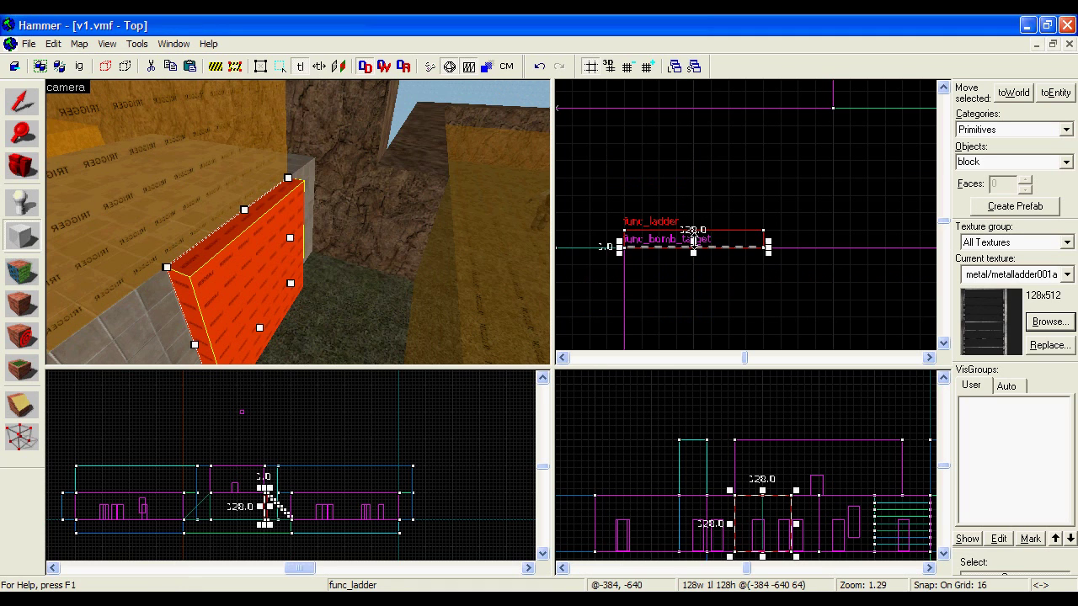
key(Return)
Step: Undo the thinning so the ladder brush returns to 16 units deep
key(shift+s)
key(z)
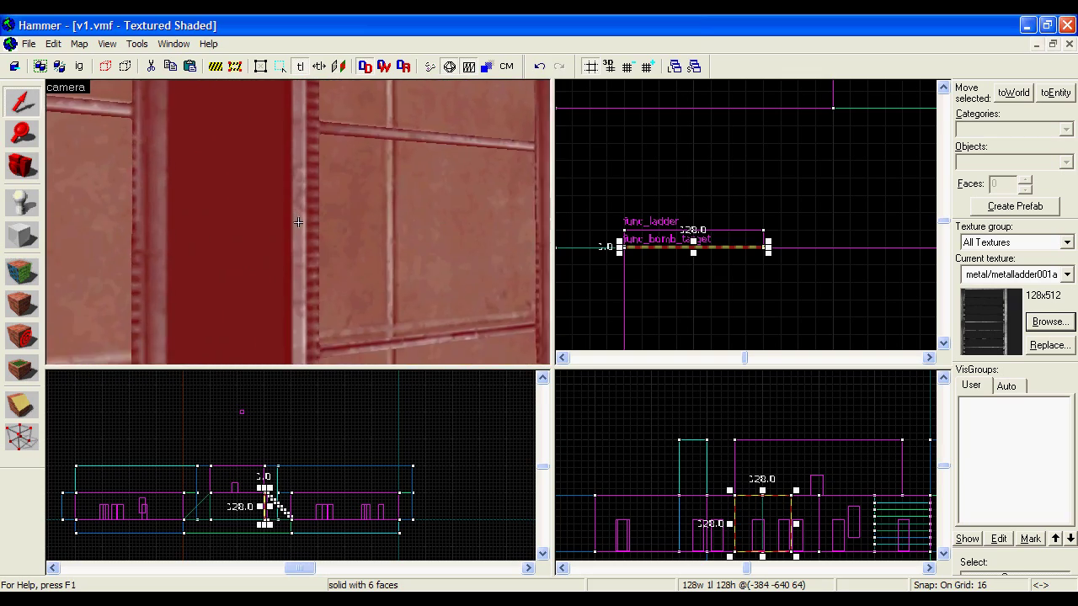
key(z)
key(ctrl+z)
right_drag(281, 257, 283, 98)
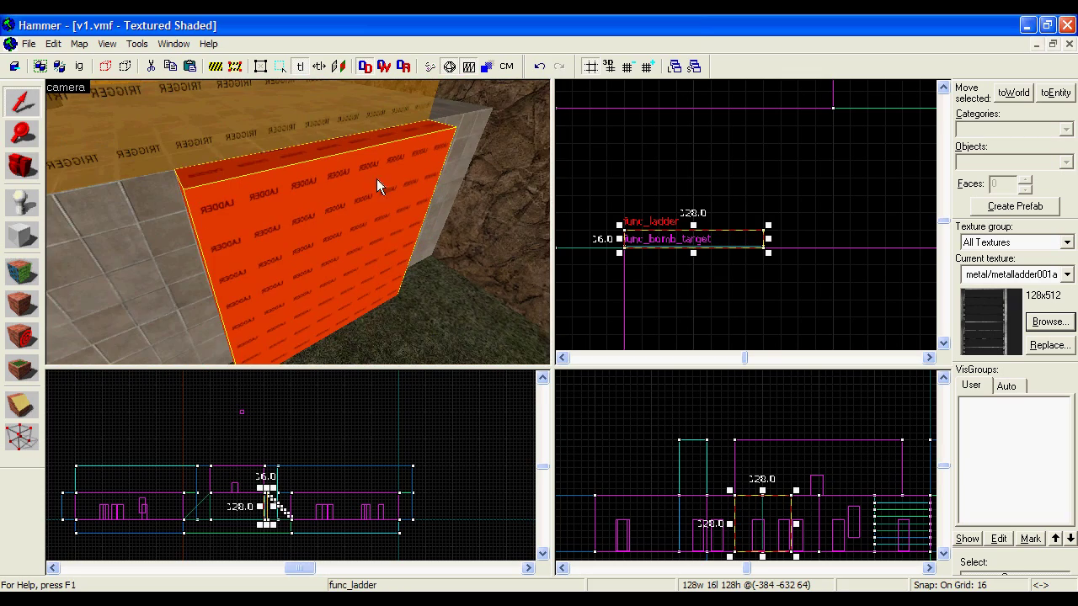
key(Escape)
key(z)
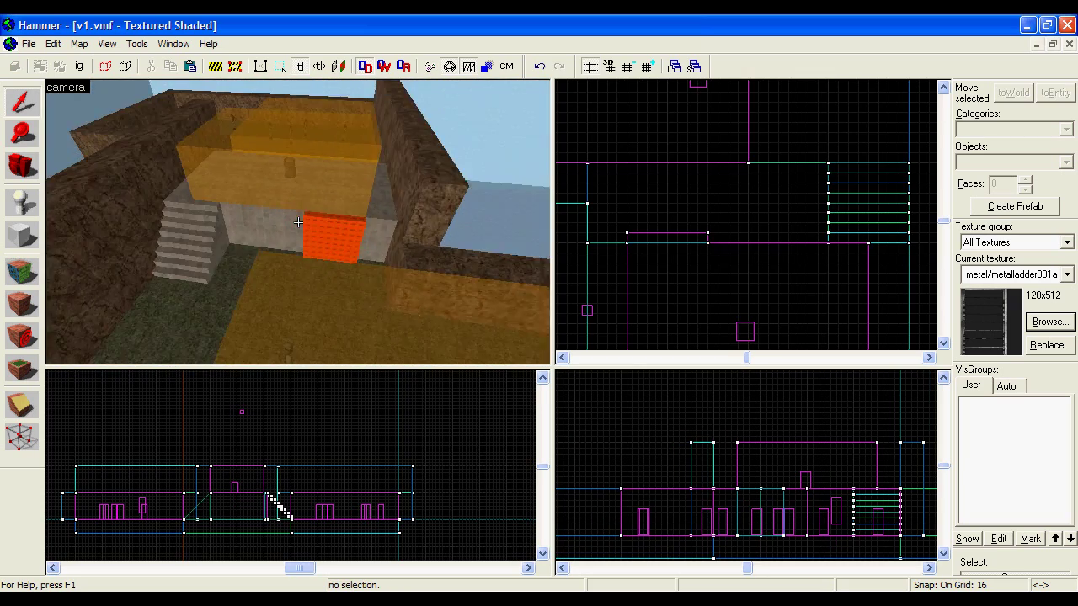
key(z)
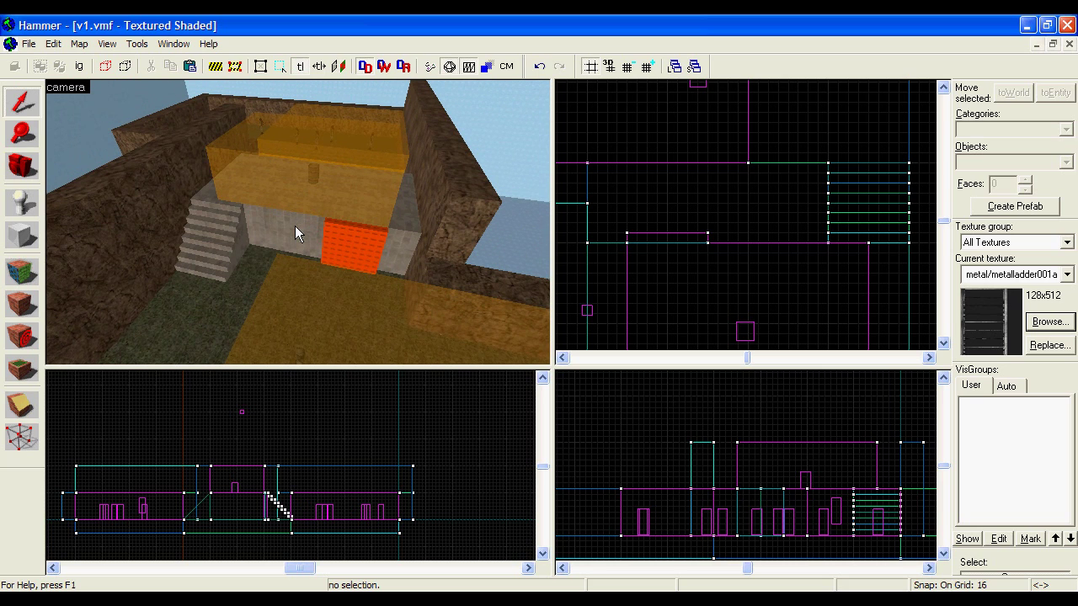